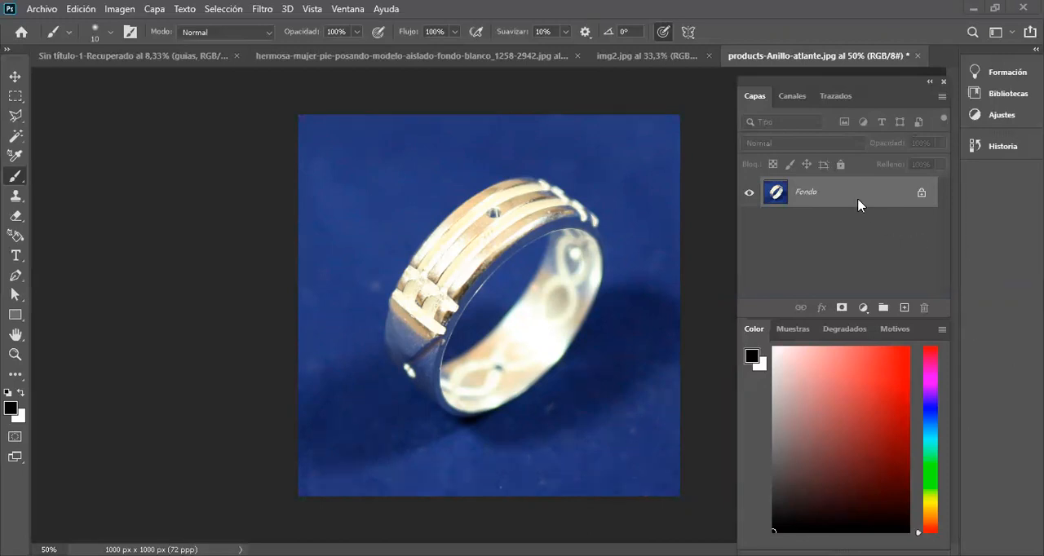
# Step: Duplicate the Fondo layer and rename the copy "obejto"
pyautogui.hotkey('ctrl', 'j')
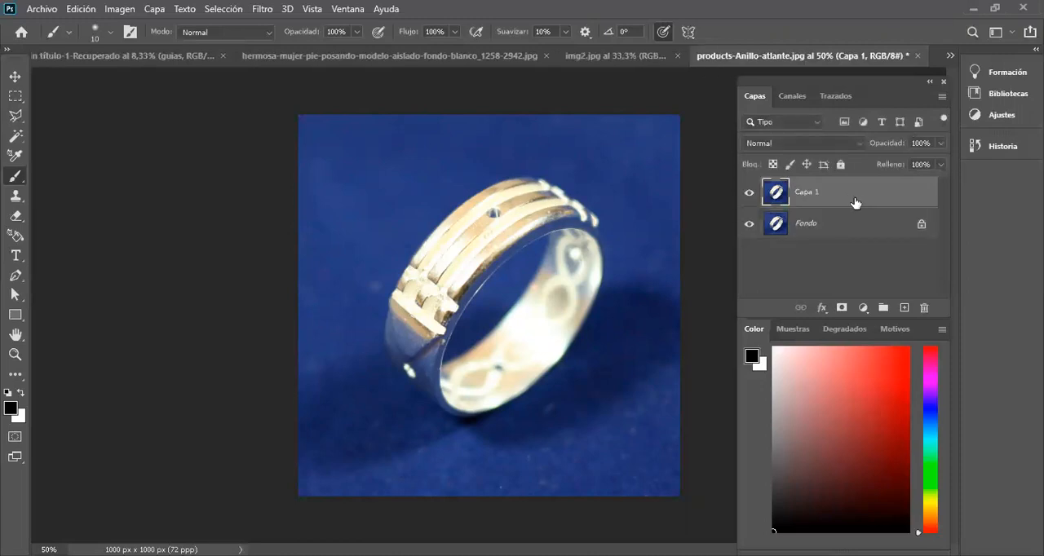
pyautogui.doubleClick(808, 193)
pyautogui.write('obejto')
pyautogui.press('Return')
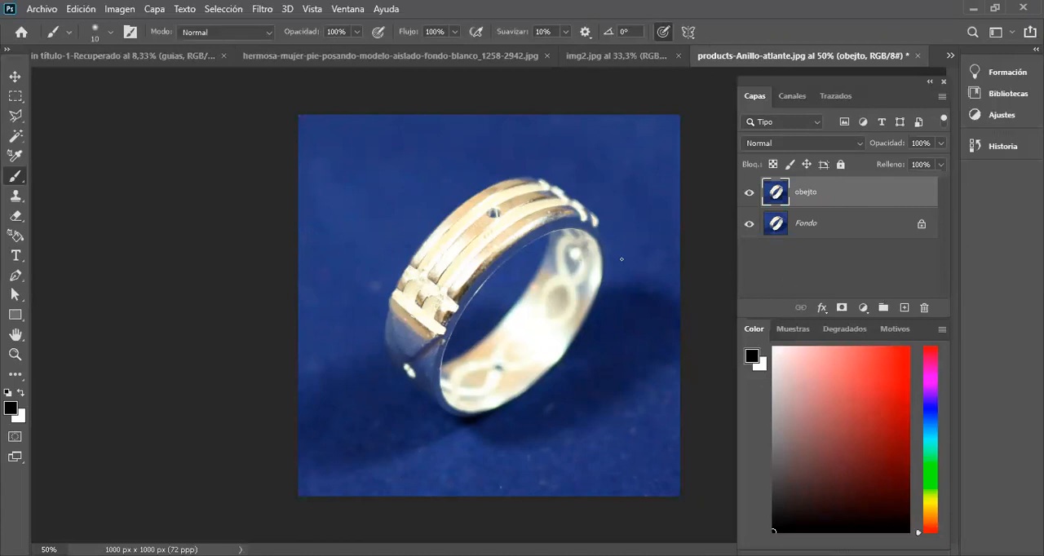
# Step: Start a Pen tool path at the upper corner of the ring's left clasp and curve it down the clasp's outer edge
pyautogui.press('p')
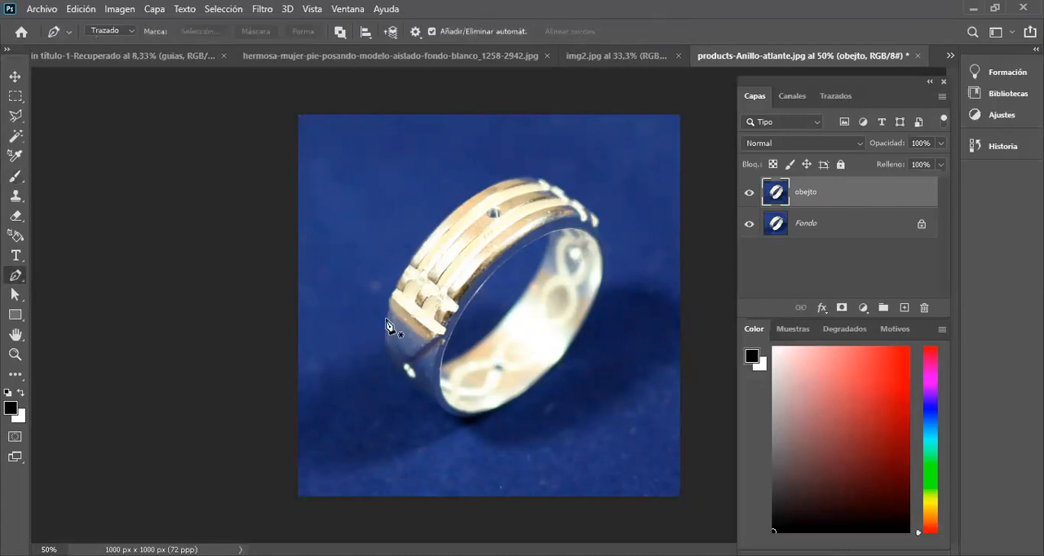
pyautogui.scroll(2, 388, 326)
pyautogui.scroll(3, 388, 326)
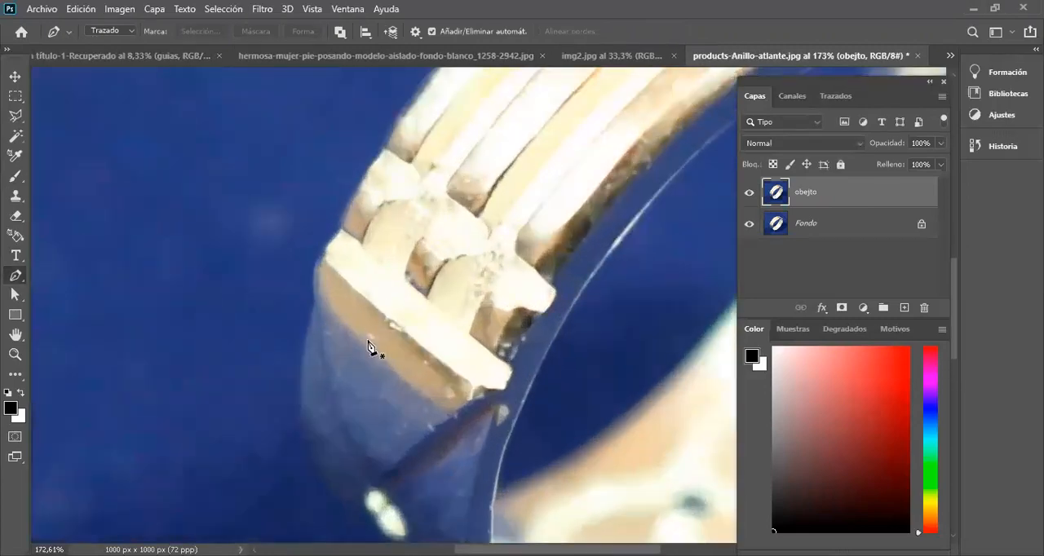
pyautogui.moveTo(394, 333); pyautogui.dragTo(210, 306)
pyautogui.scroll(-2, 210, 306)
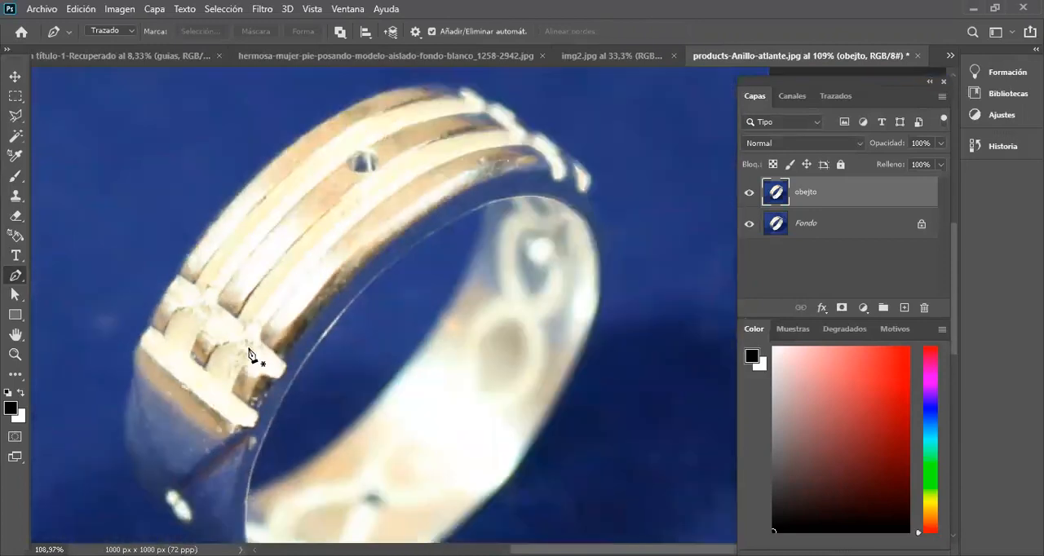
pyautogui.moveTo(246, 319); pyautogui.dragTo(359, 148)
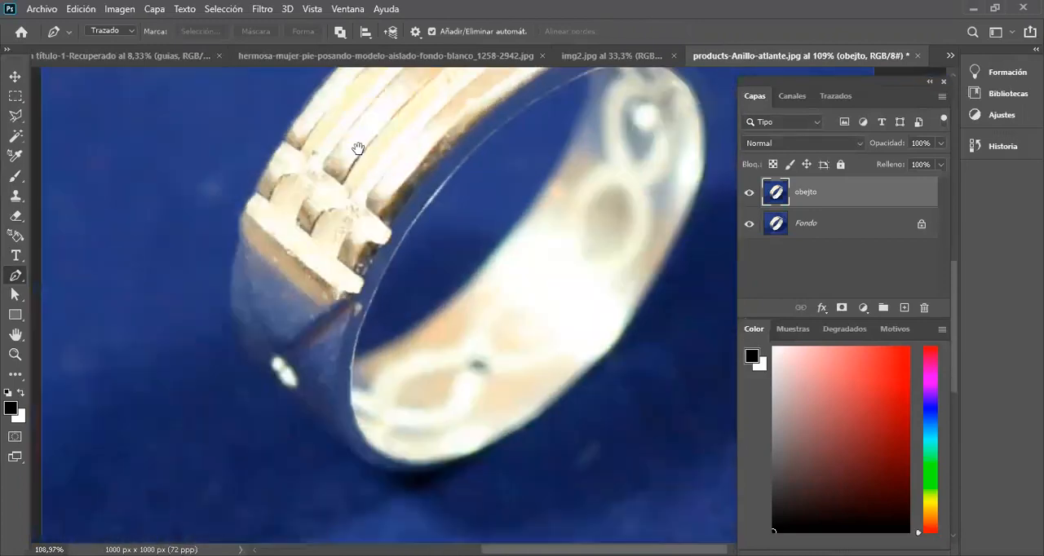
pyautogui.scroll(3, 228, 188)
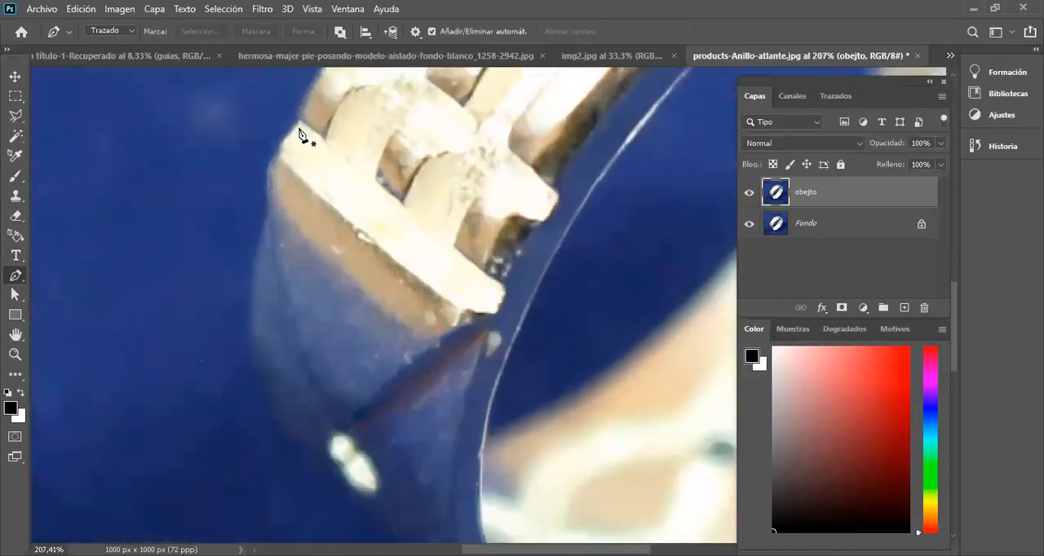
pyautogui.click(299, 122)
pyautogui.moveTo(268, 192)
pyautogui.mouseDown()
pyautogui.moveTo(267, 248)
pyautogui.moveTo(271, 207)
pyautogui.mouseUp()
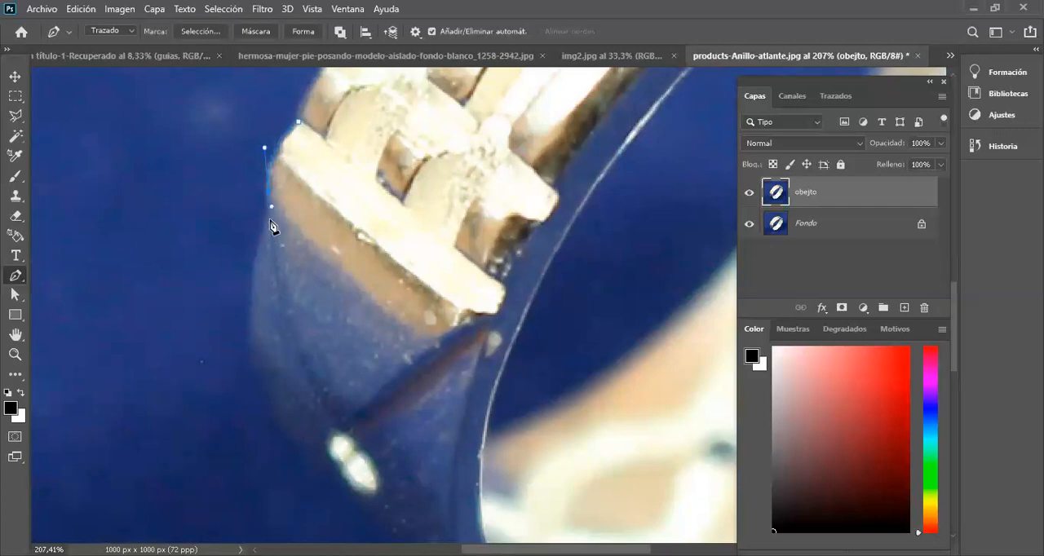
# Step: Continue the path with curved segments around the ring's lower-left side and underside and up its lower-right edge
pyautogui.scroll(-4, 265, 229)
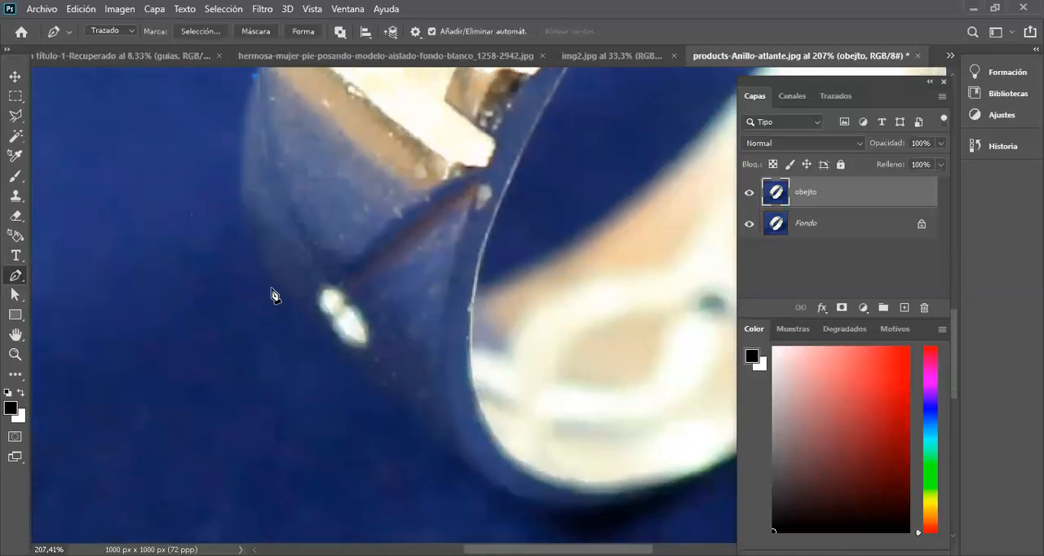
pyautogui.moveTo(273, 286); pyautogui.dragTo(335, 349)
pyautogui.moveTo(542, 505); pyautogui.dragTo(228, 308)
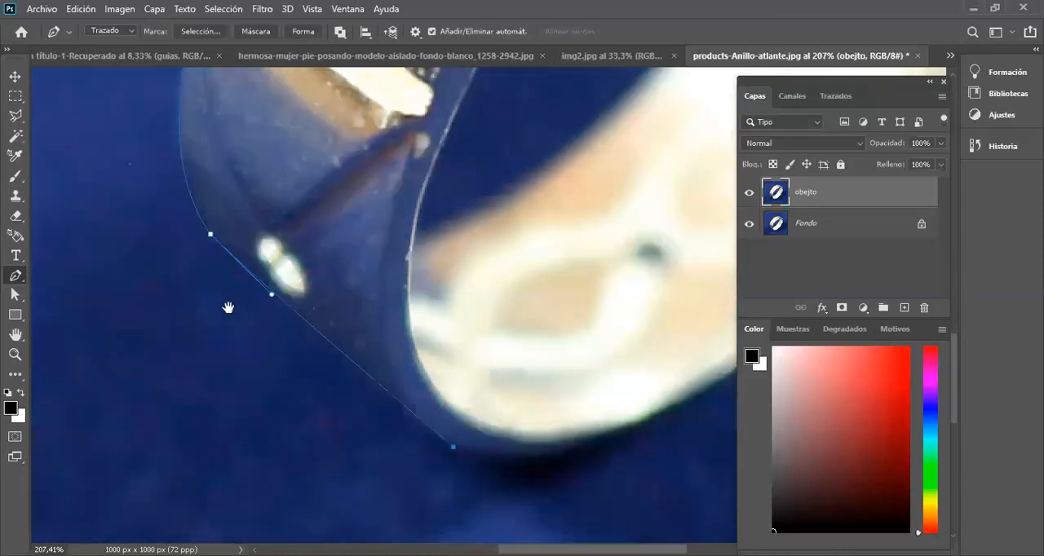
pyautogui.moveTo(376, 284); pyautogui.dragTo(438, 261)
pyautogui.moveTo(553, 172); pyautogui.dragTo(391, 501)
pyautogui.moveTo(473, 323); pyautogui.dragTo(558, 188)
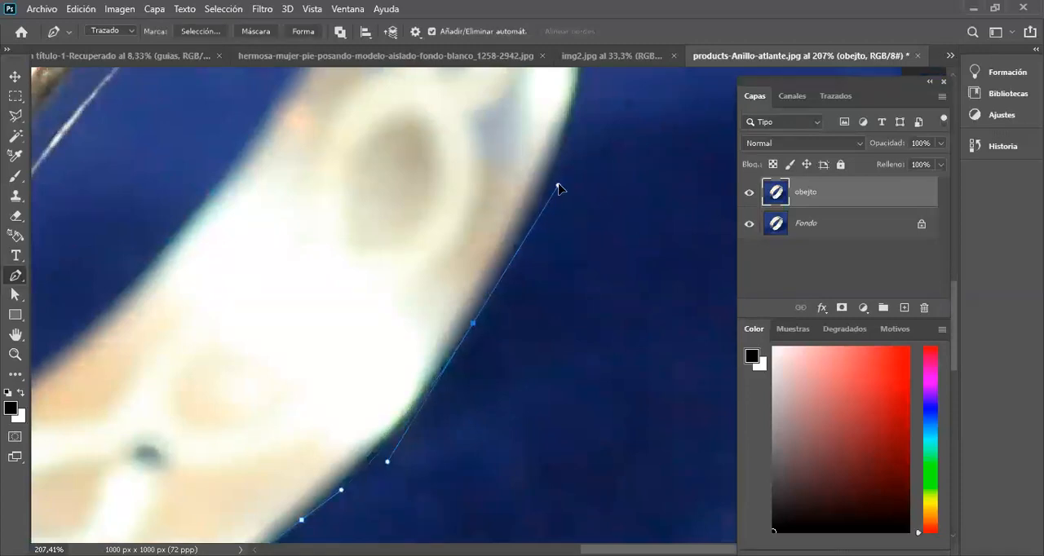
# Step: Extend the path up the ring's right outer edge to the small bead at its upper right
pyautogui.scroll(4, 551, 294)
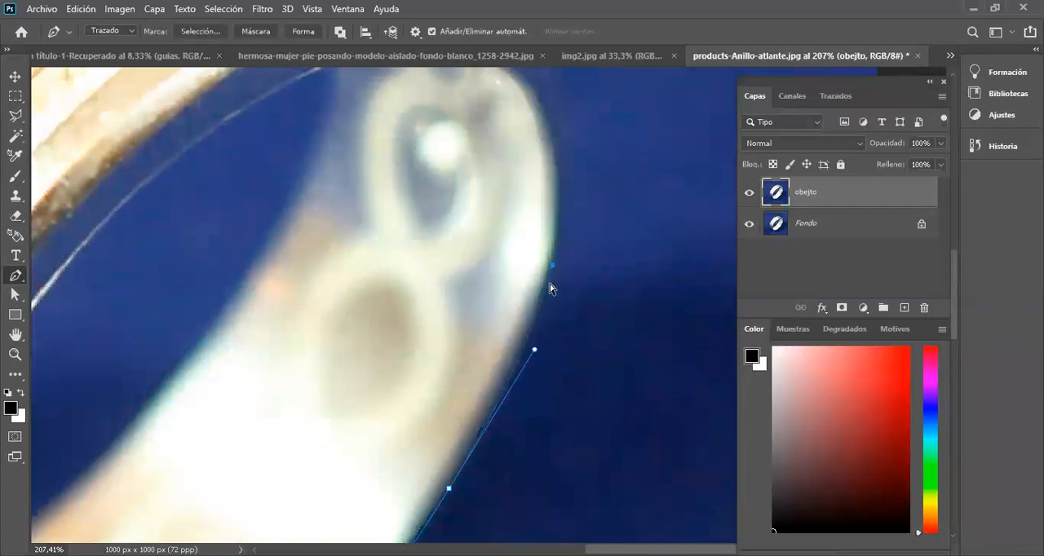
pyautogui.moveTo(553, 272); pyautogui.dragTo(569, 231)
pyautogui.moveTo(595, 187); pyautogui.dragTo(550, 356)
pyautogui.moveTo(494, 296); pyautogui.dragTo(532, 214)
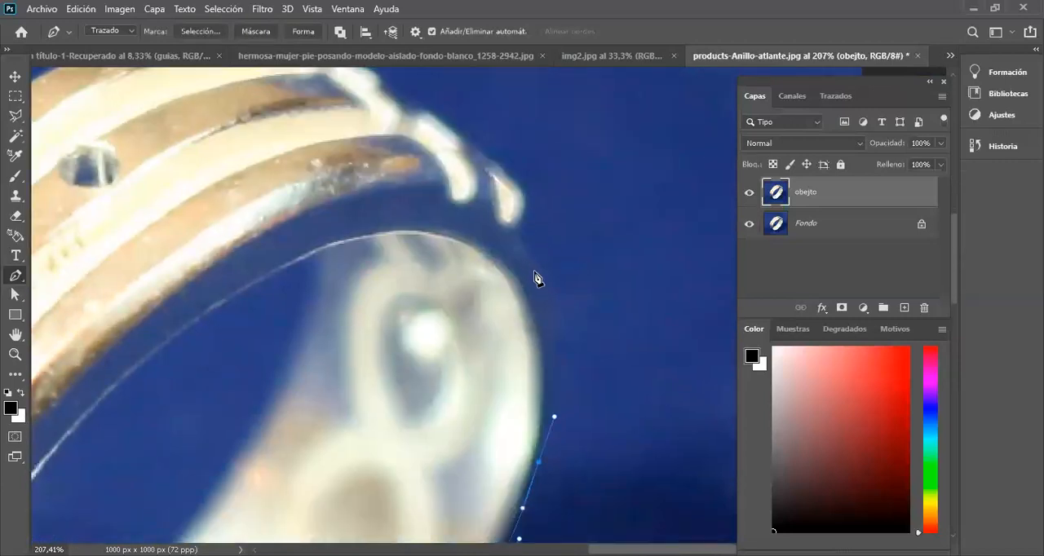
pyautogui.moveTo(538, 274)
pyautogui.mouseDown()
pyautogui.moveTo(511, 204)
pyautogui.moveTo(531, 265)
pyautogui.moveTo(522, 215)
pyautogui.moveTo(529, 193)
pyautogui.moveTo(550, 283)
pyautogui.mouseUp()
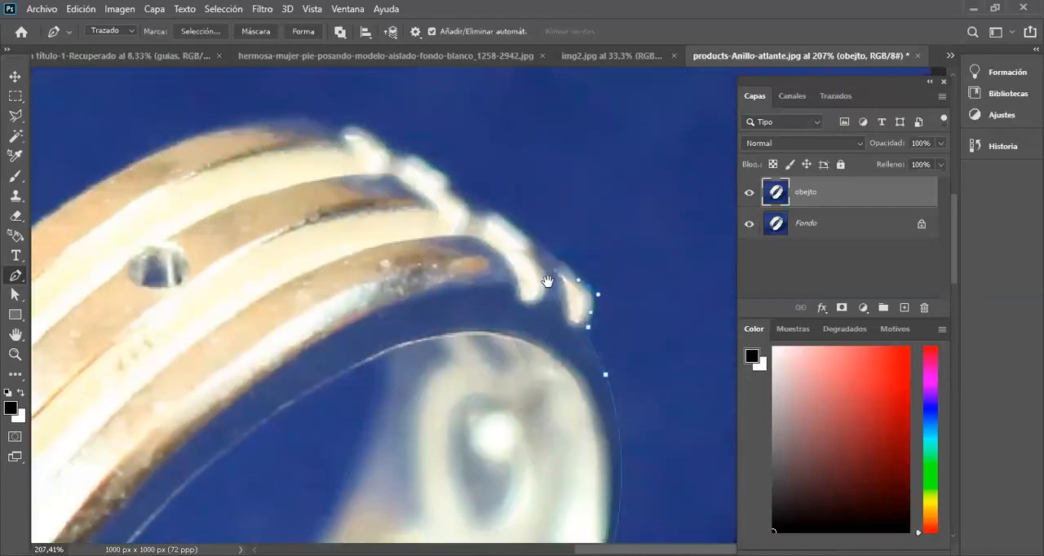
# Step: Trace the bumpy ends of the raised bands at the ring's upper right with short path segments
pyautogui.click(505, 222)
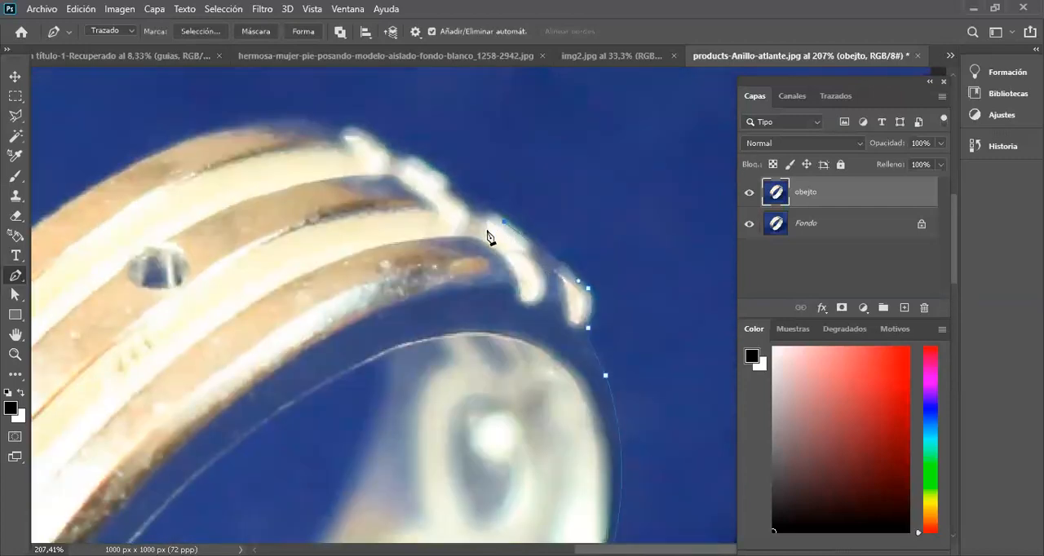
pyautogui.moveTo(480, 217); pyautogui.dragTo(467, 232)
pyautogui.moveTo(461, 209); pyautogui.dragTo(427, 234)
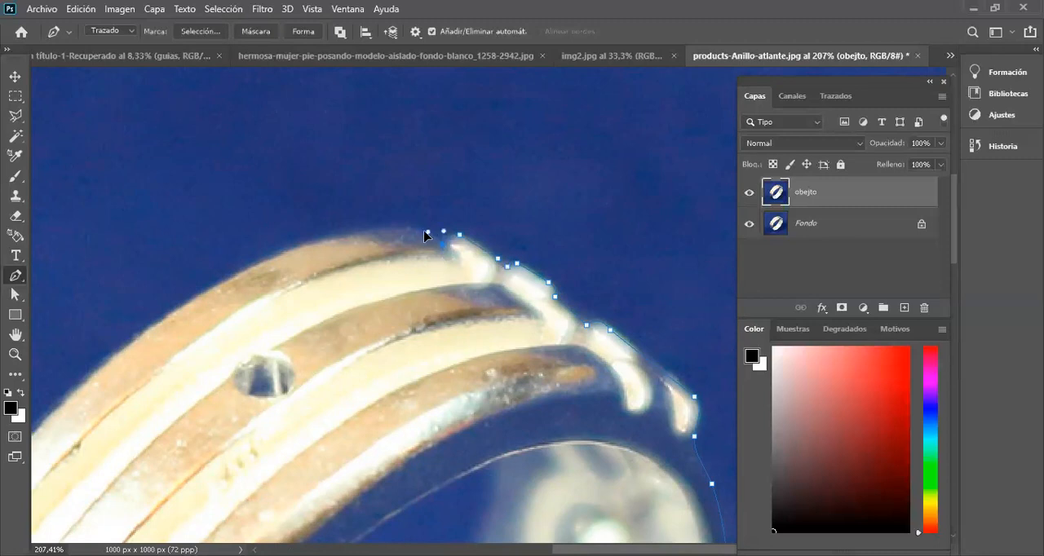
# Step: Trace the ring's long upper-left outer edge with curved segments down to the notch above the clasp
pyautogui.scroll(-3, 391, 252)
pyautogui.scroll(2, 405, 295)
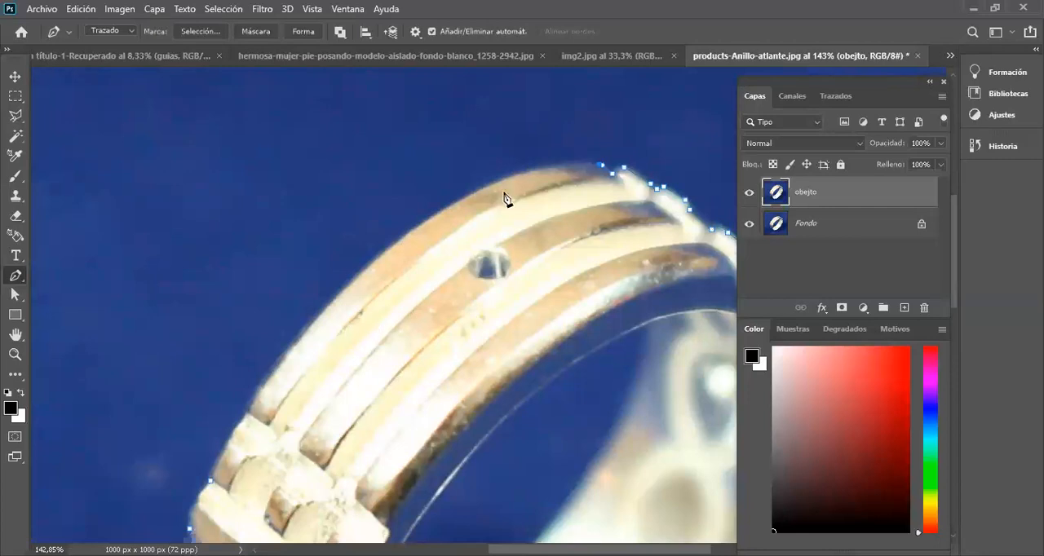
pyautogui.moveTo(500, 263); pyautogui.dragTo(531, 214)
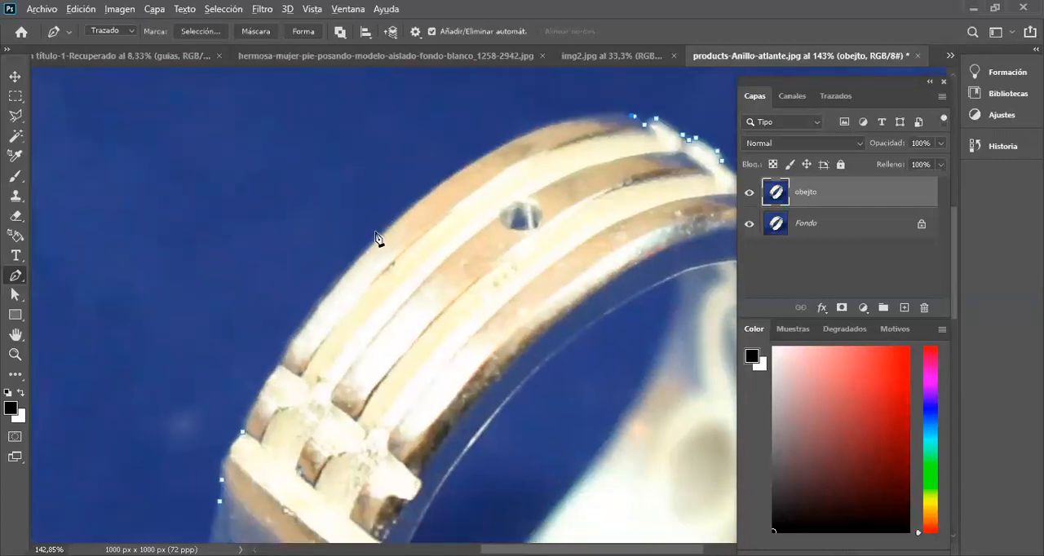
pyautogui.scroll(2, 397, 225)
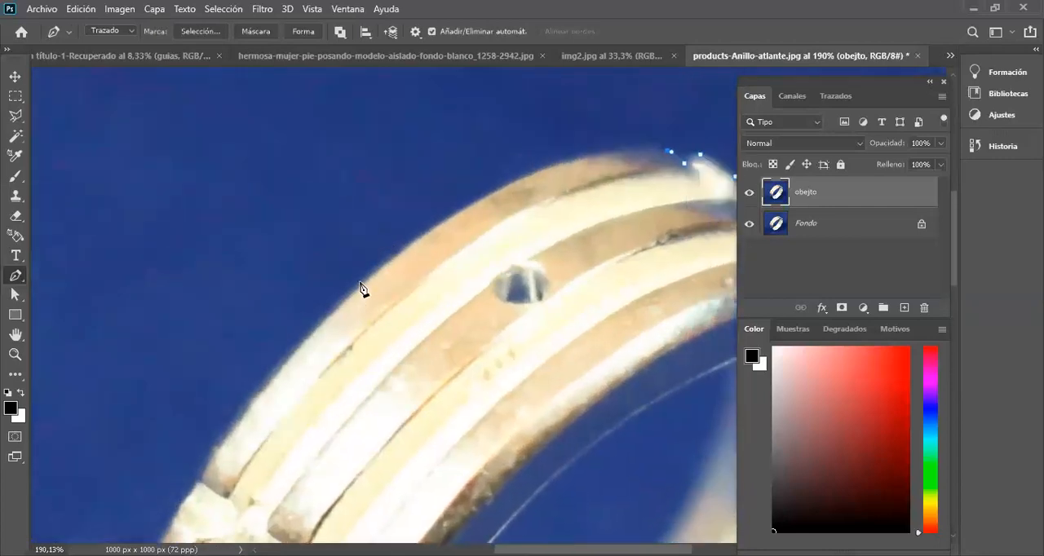
pyautogui.moveTo(360, 281); pyautogui.dragTo(183, 441)
pyautogui.scroll(-3, 318, 391)
pyautogui.hscroll(-2, 317, 391)
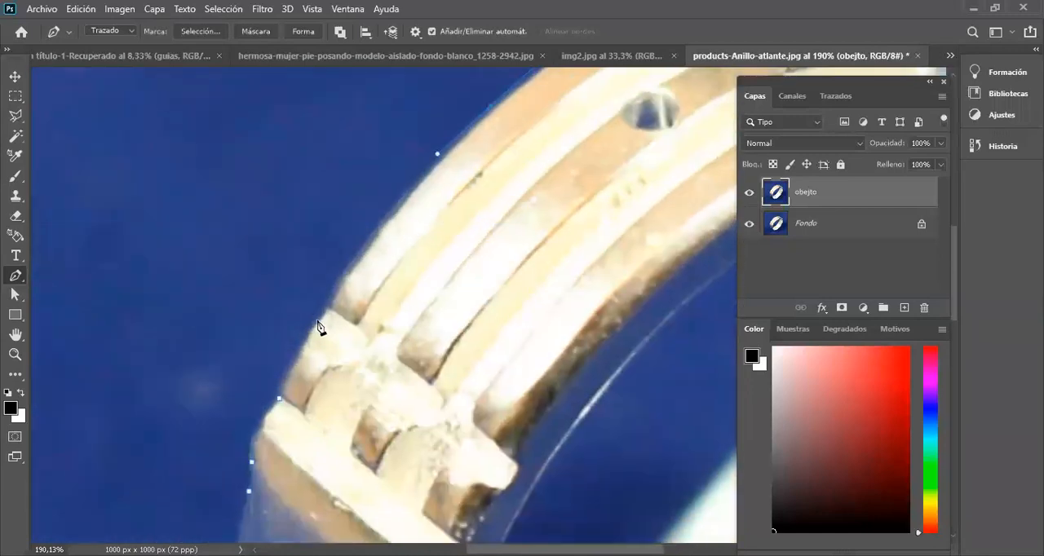
pyautogui.moveTo(327, 301); pyautogui.dragTo(295, 366)
pyautogui.click(326, 303)
# Step: Follow the clasp's outer edge and close the outer path at its starting anchor point
pyautogui.scroll(2, 326, 312)
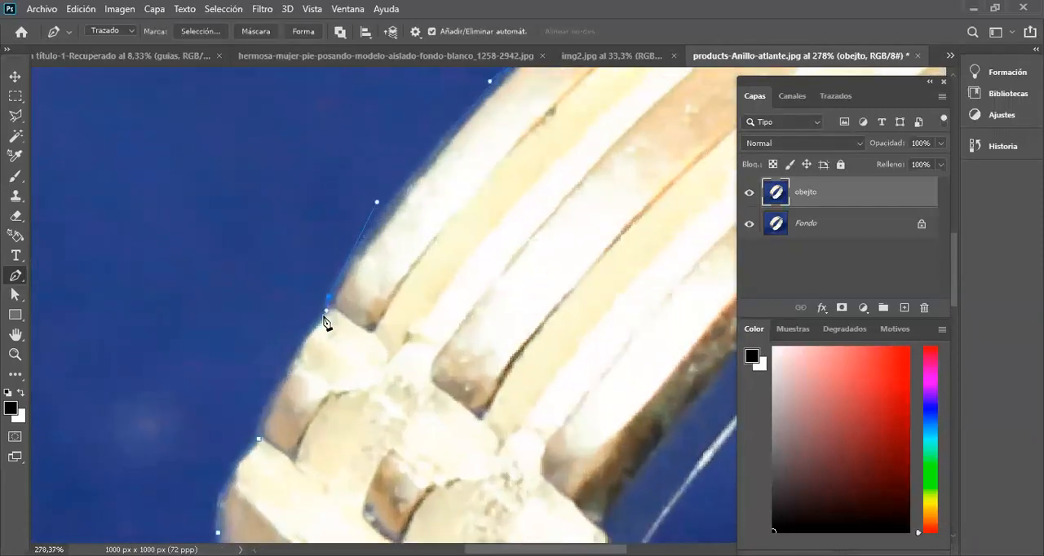
pyautogui.moveTo(315, 367); pyautogui.dragTo(415, 190)
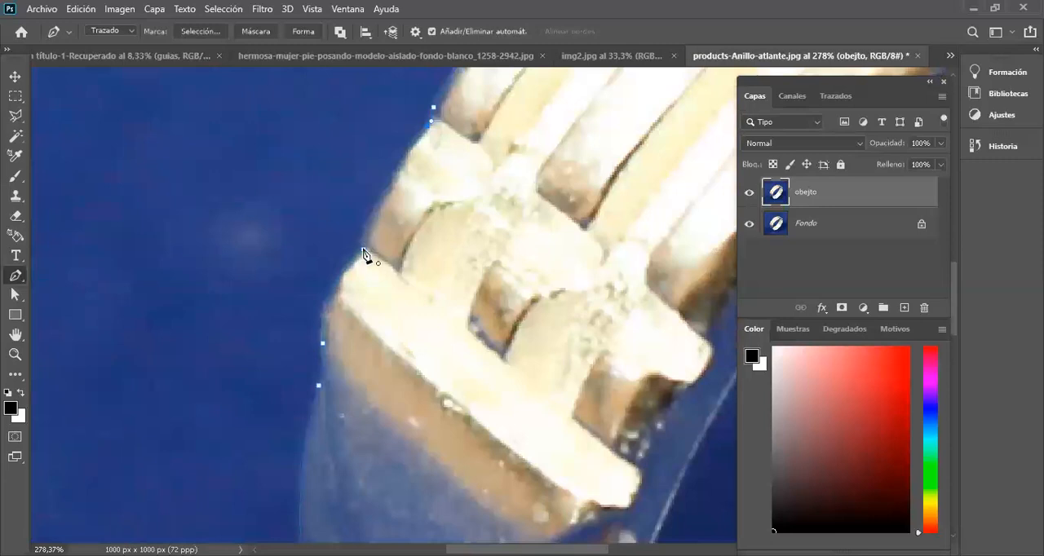
pyautogui.moveTo(366, 284); pyautogui.dragTo(372, 281)
pyautogui.scroll(-6, 373, 275)
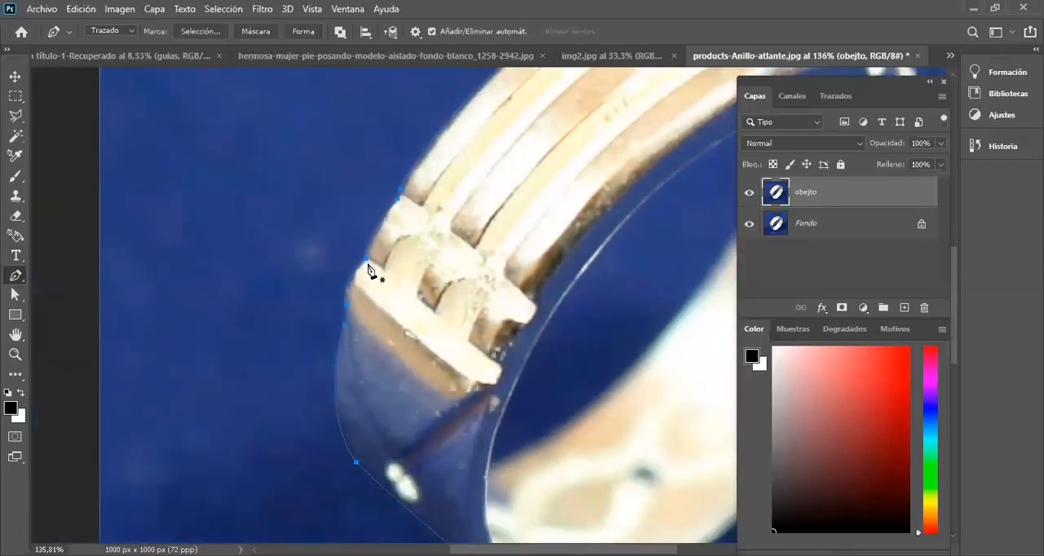
pyautogui.scroll(-2, 392, 259)
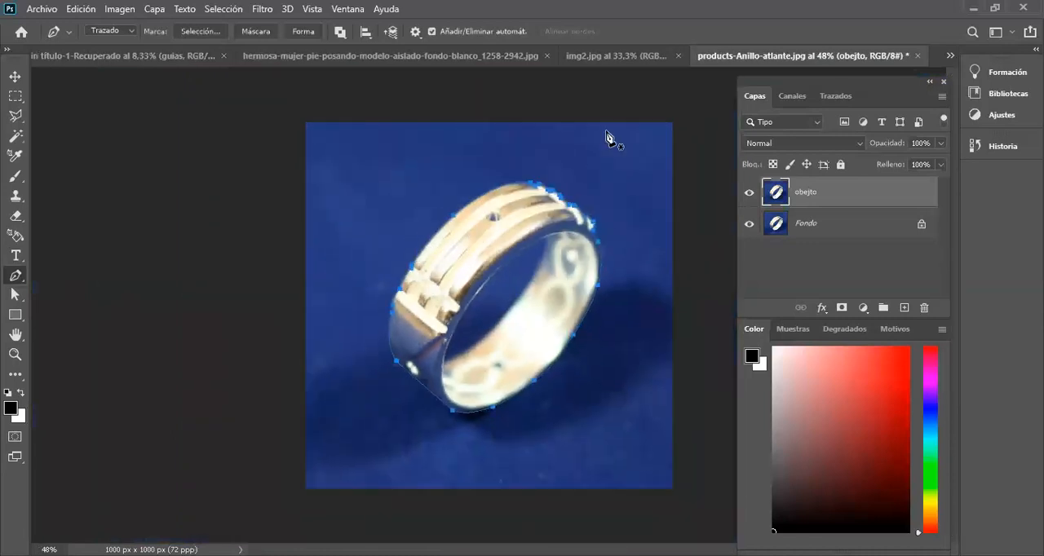
# Step: Show the paths panel separately beside the image and save the work path as "anillo"
pyautogui.click(831, 101)
pyautogui.moveTo(832, 101); pyautogui.dragTo(76, 104)
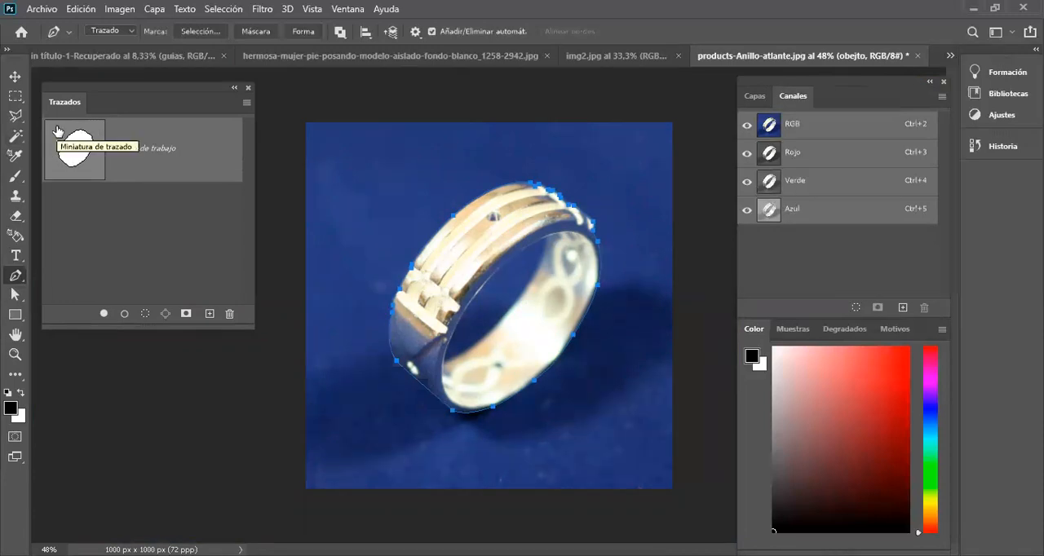
pyautogui.doubleClick(168, 155)
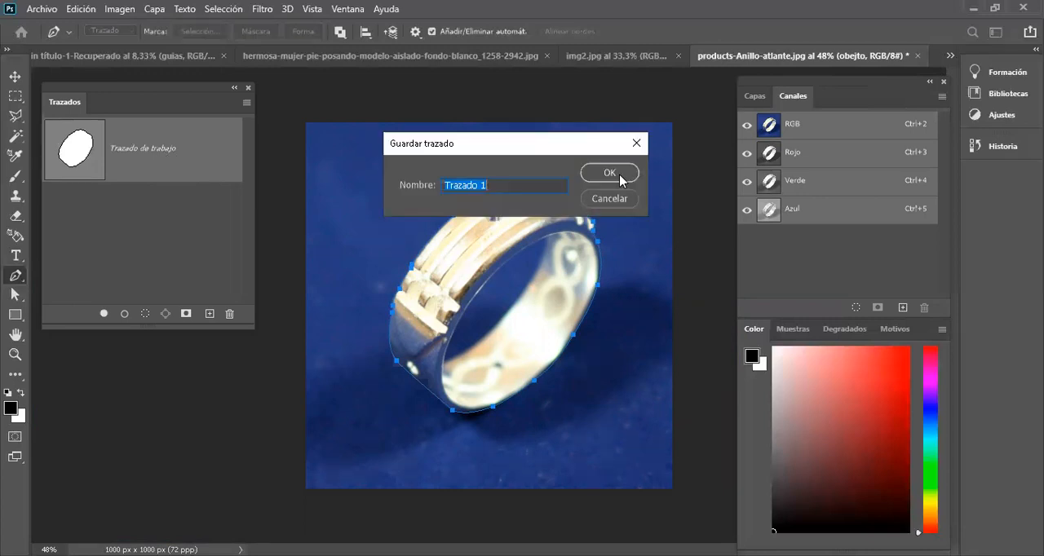
pyautogui.write('anillo')
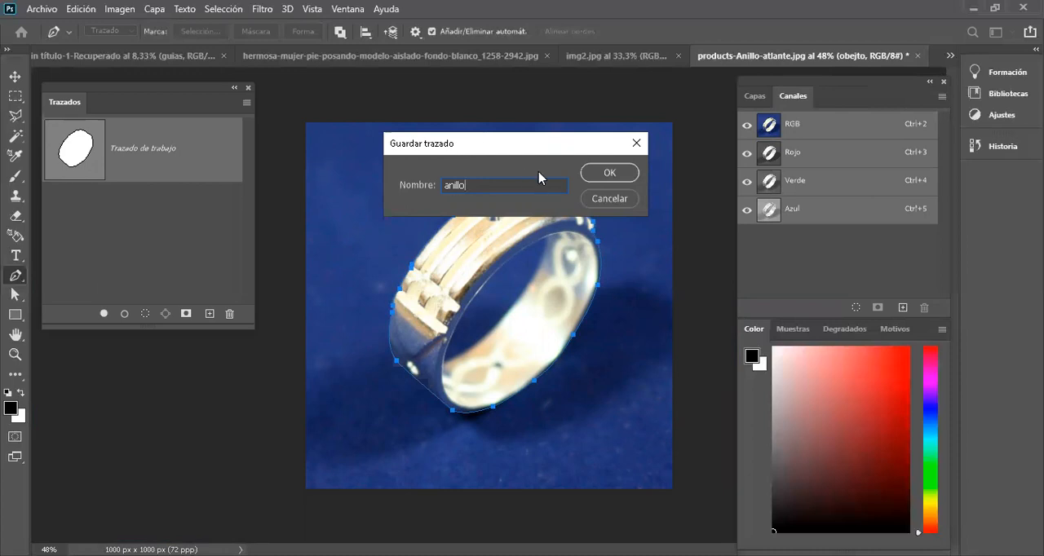
pyautogui.click(590, 174)
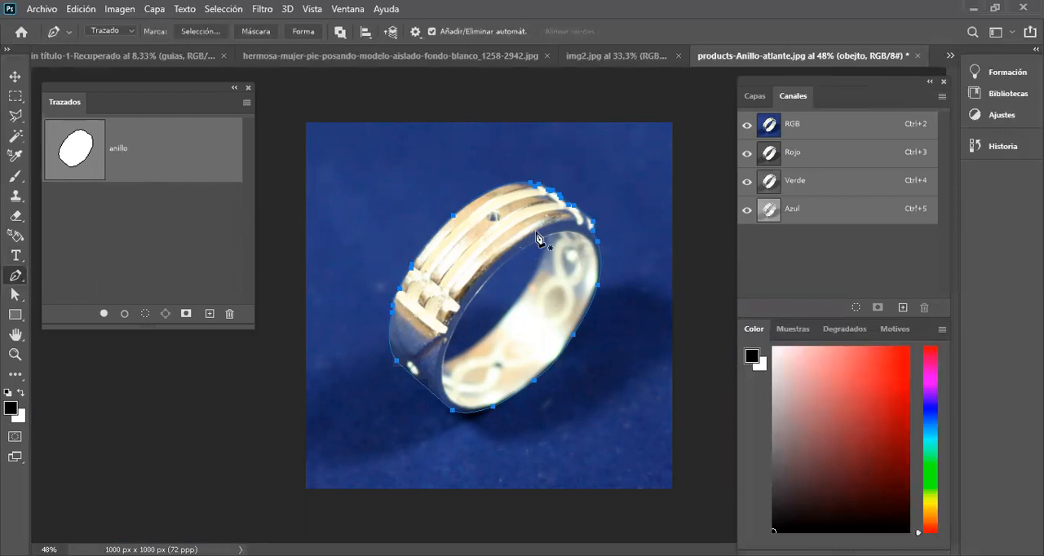
# Step: Start a second contour in the anillo path at the top of the ring's hole, tracing its upper-left edge to the lower corner
pyautogui.scroll(4, 537, 274)
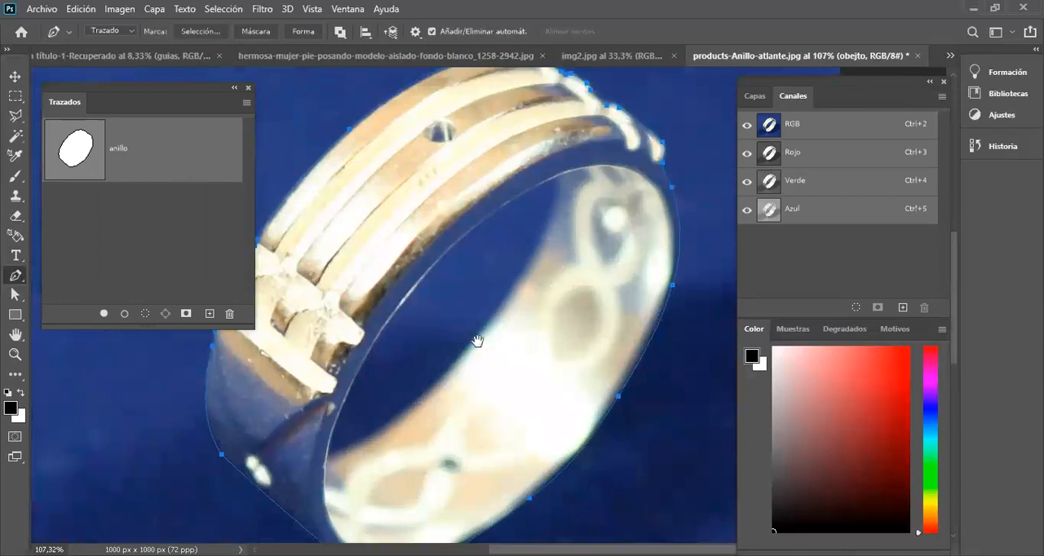
pyautogui.moveTo(493, 334); pyautogui.dragTo(523, 305)
pyautogui.scroll(1, 575, 233)
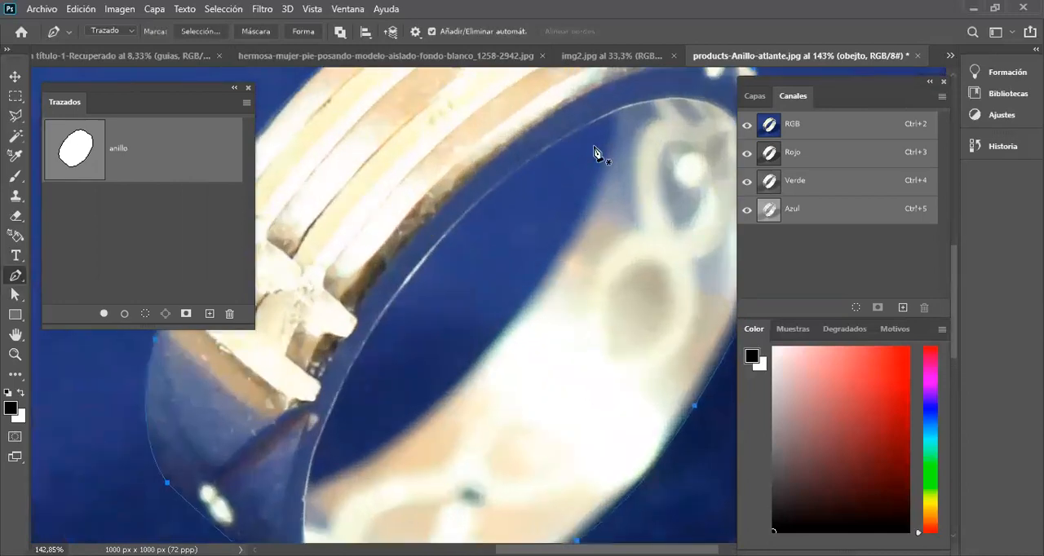
pyautogui.click(618, 110)
pyautogui.moveTo(410, 280); pyautogui.dragTo(383, 316)
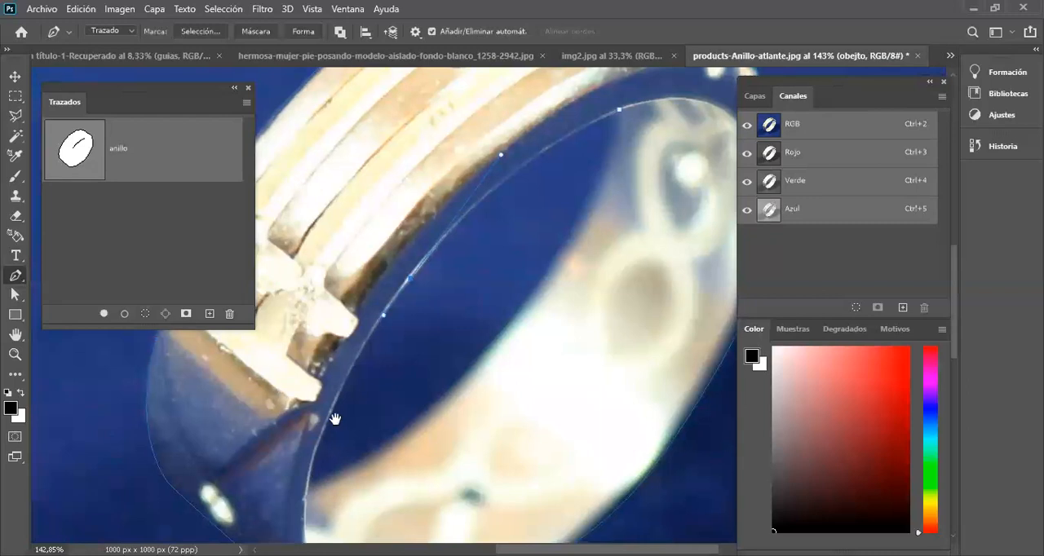
pyautogui.moveTo(326, 447); pyautogui.dragTo(377, 354)
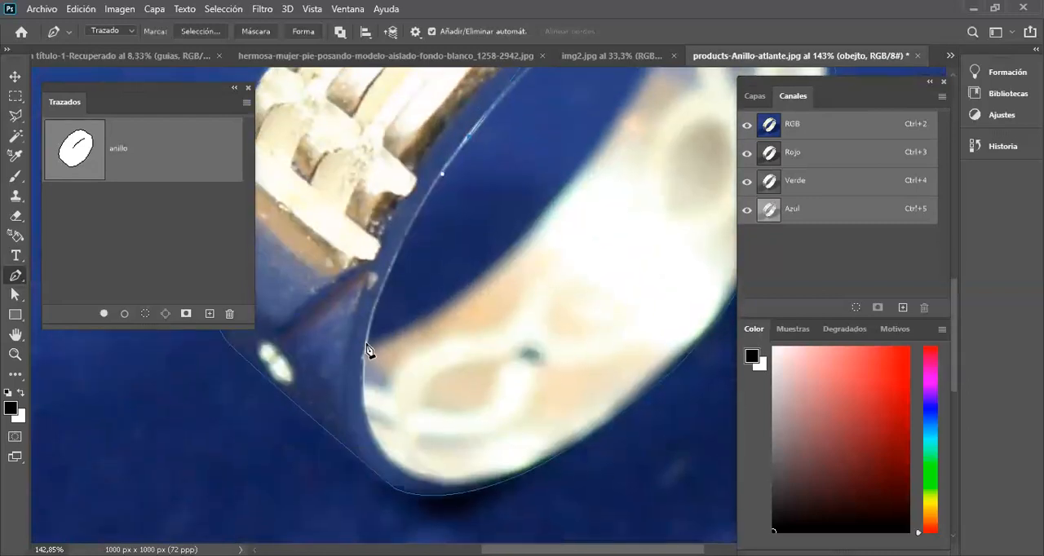
pyautogui.click(356, 410)
# Step: Trace the lower-right edge of the ring's hole with curved segments and close the inner contour at its starting point
pyautogui.moveTo(353, 417); pyautogui.dragTo(397, 329)
pyautogui.moveTo(497, 262); pyautogui.dragTo(555, 348)
pyautogui.press('space')
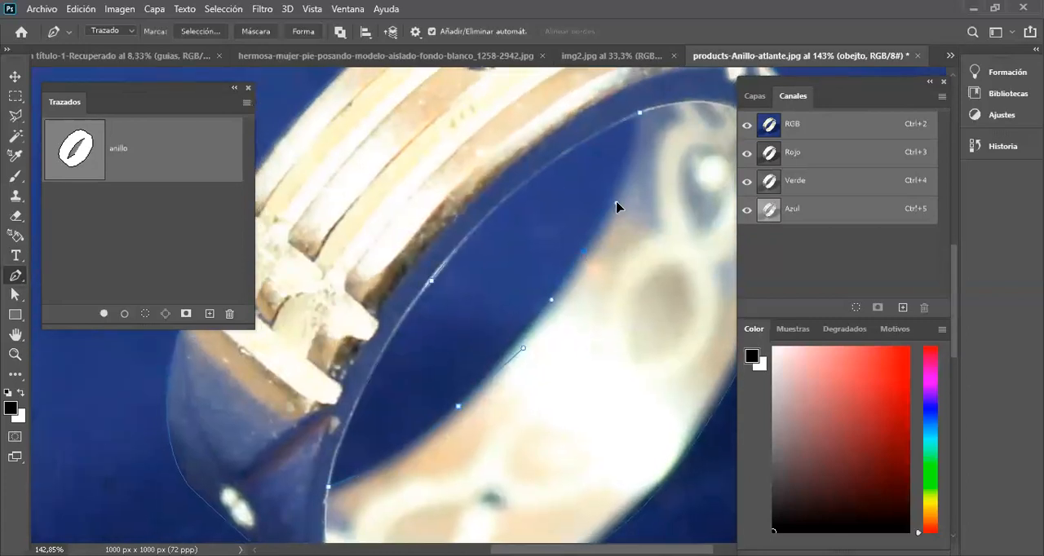
pyautogui.click(640, 112)
pyautogui.scroll(-2, 607, 195)
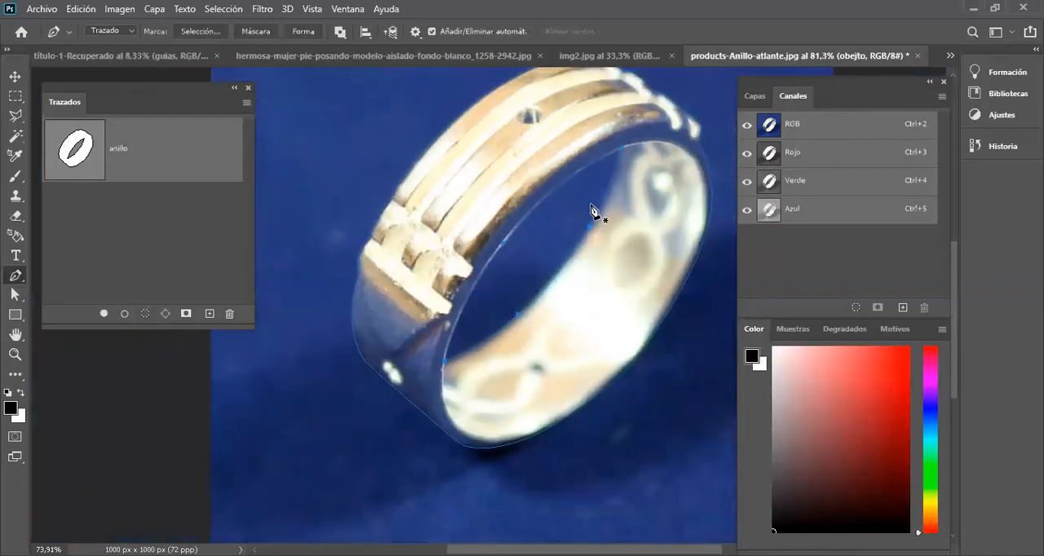
pyautogui.scroll(-1, 593, 210)
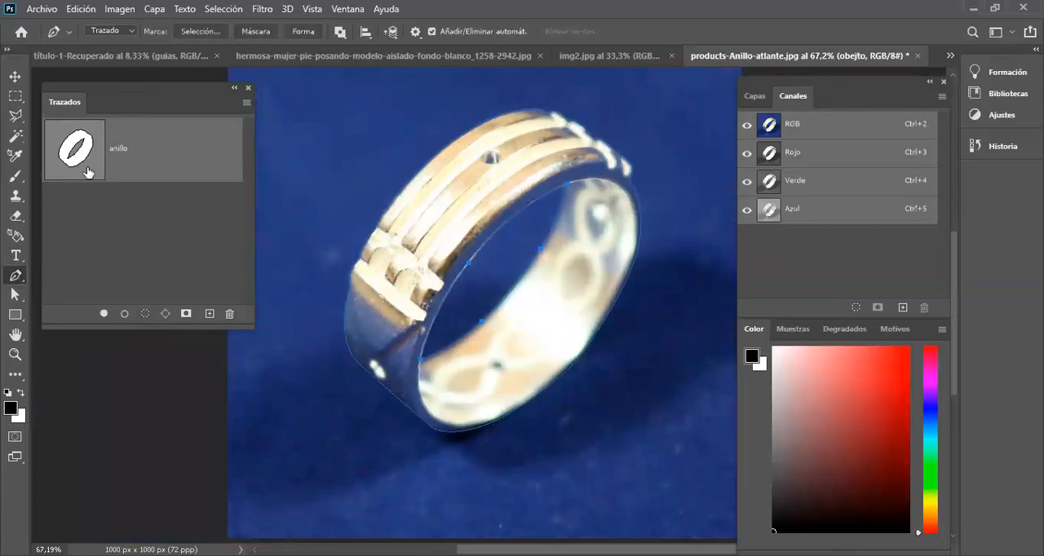
# Step: Select both the outer and inner contours of the anillo path with the Path Selection tool
pyautogui.click(17, 375)
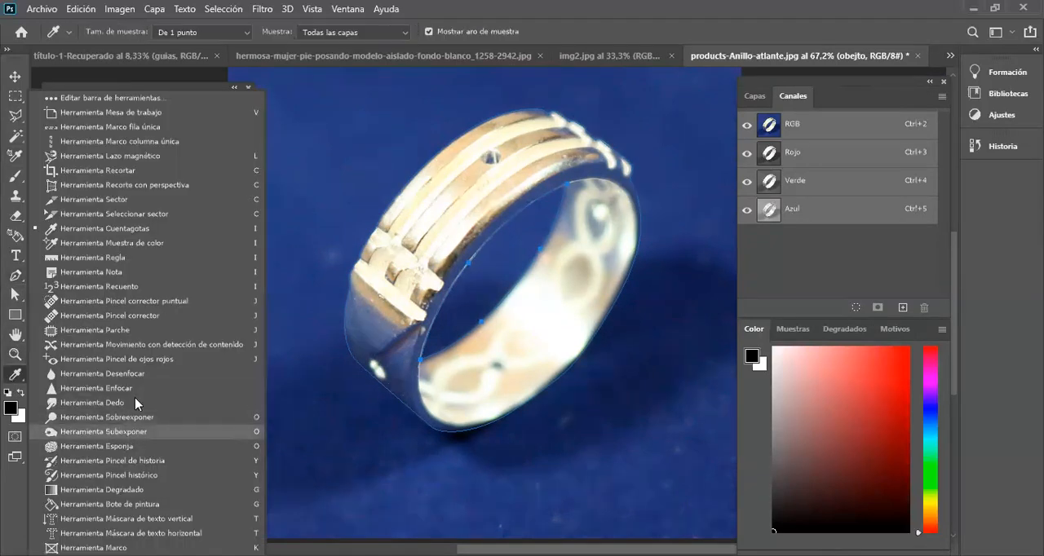
pyautogui.click(14, 295)
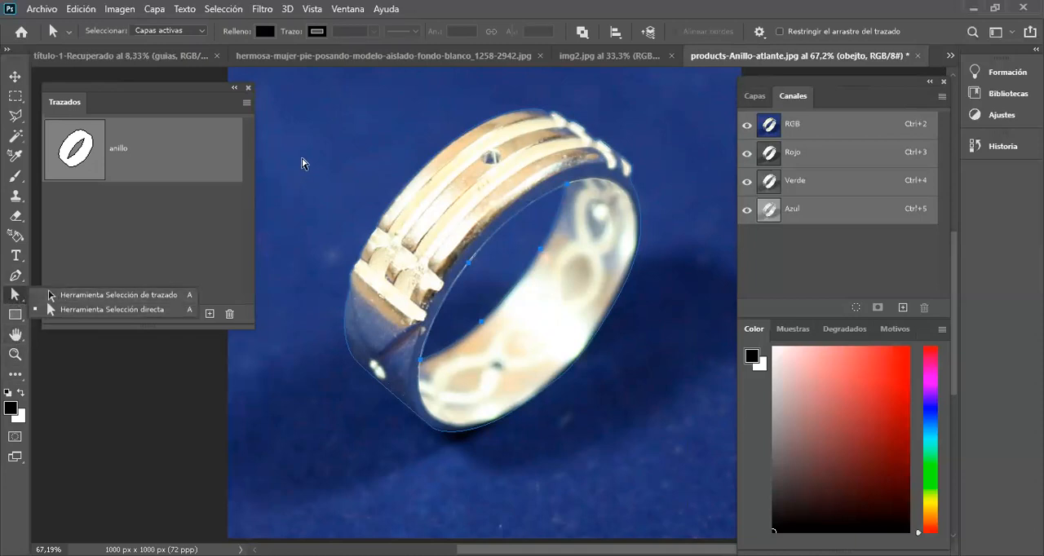
pyautogui.click(308, 126)
pyautogui.moveTo(308, 84); pyautogui.dragTo(678, 482)
pyautogui.scroll(2, 580, 303)
pyautogui.scroll(3, 630, 288)
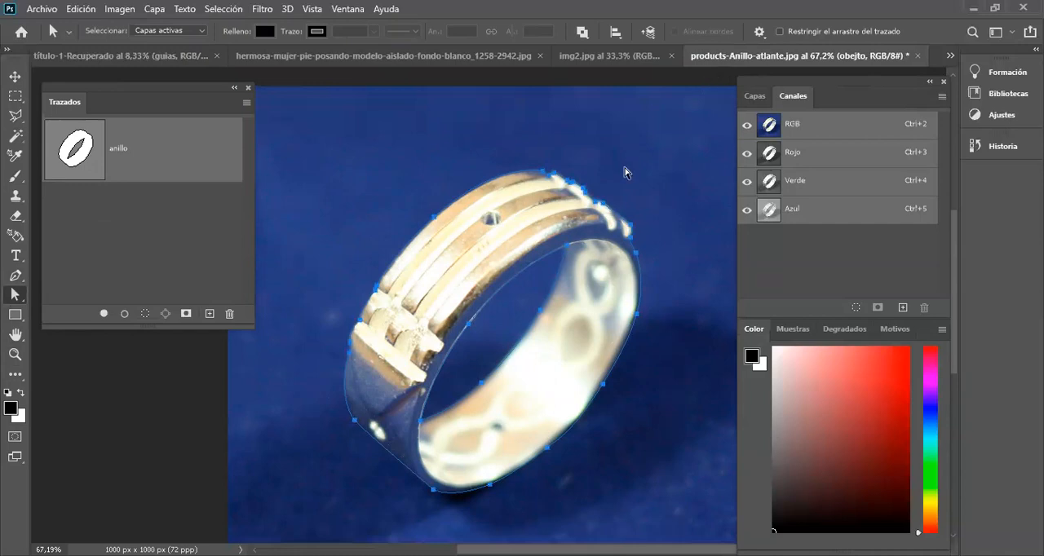
# Step: Compare the combine, subtract front shape and intersect path operations on both contours, ending with exclude overlapping shapes
pyautogui.click(582, 33)
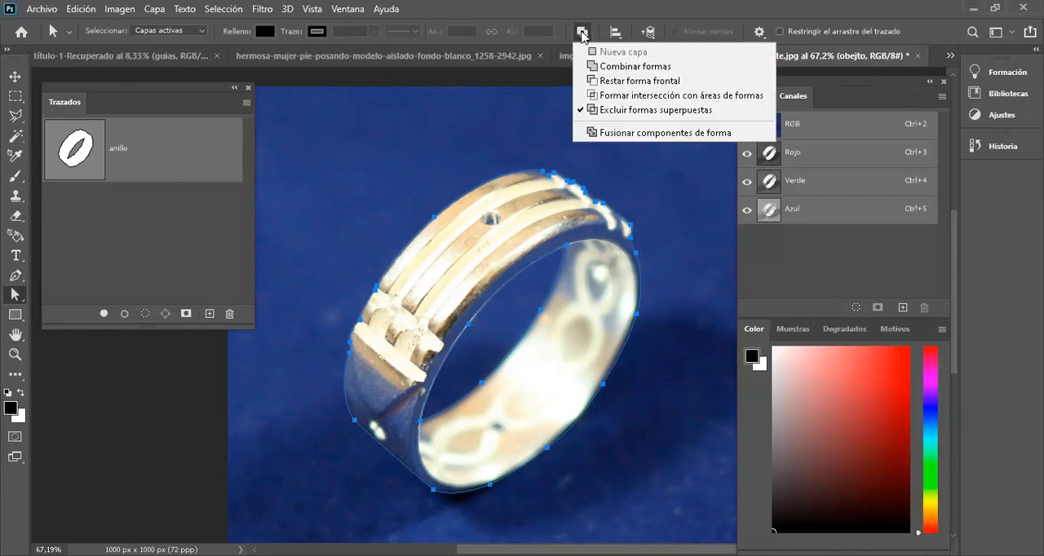
pyautogui.click(611, 67)
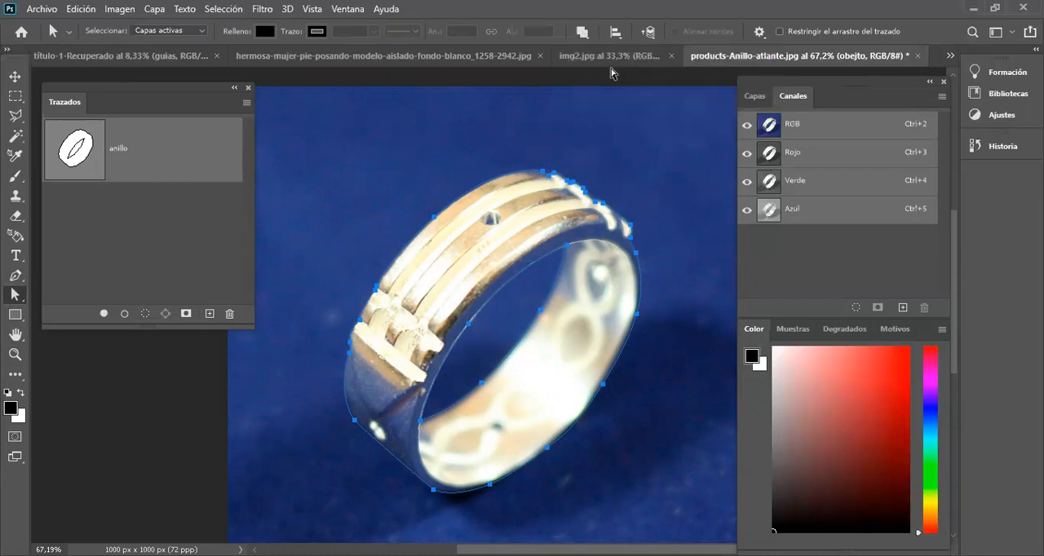
pyautogui.click(582, 33)
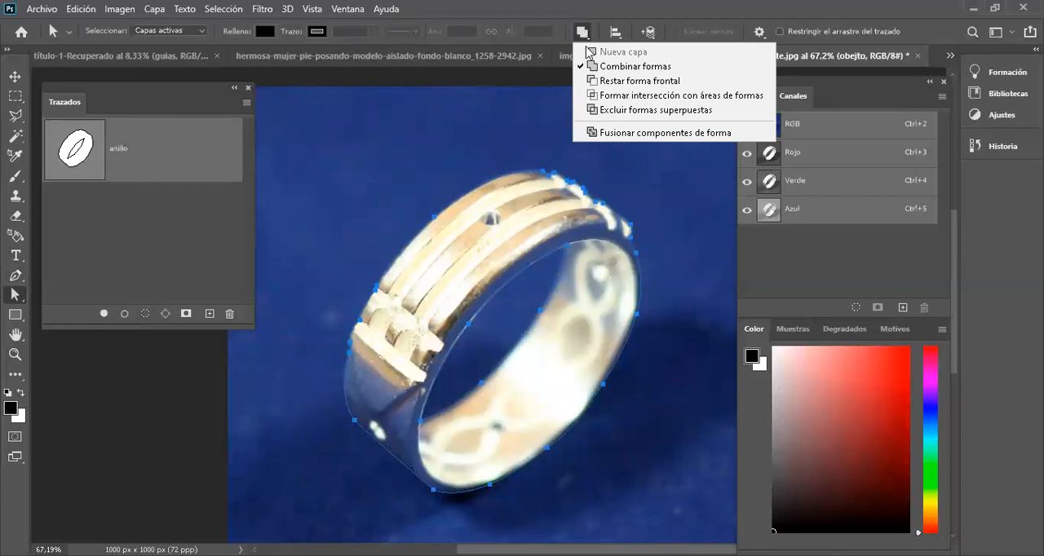
pyautogui.click(603, 81)
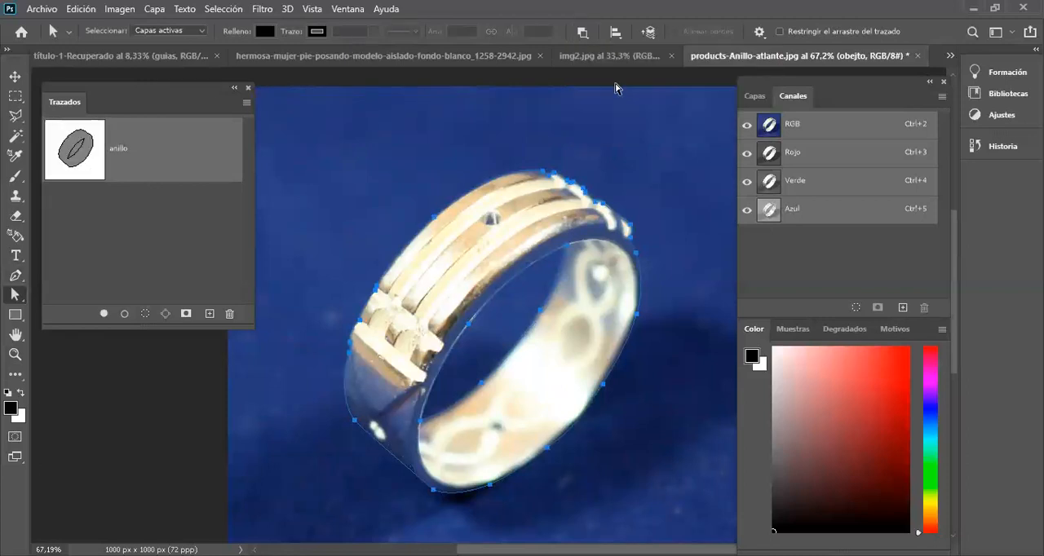
pyautogui.click(584, 32)
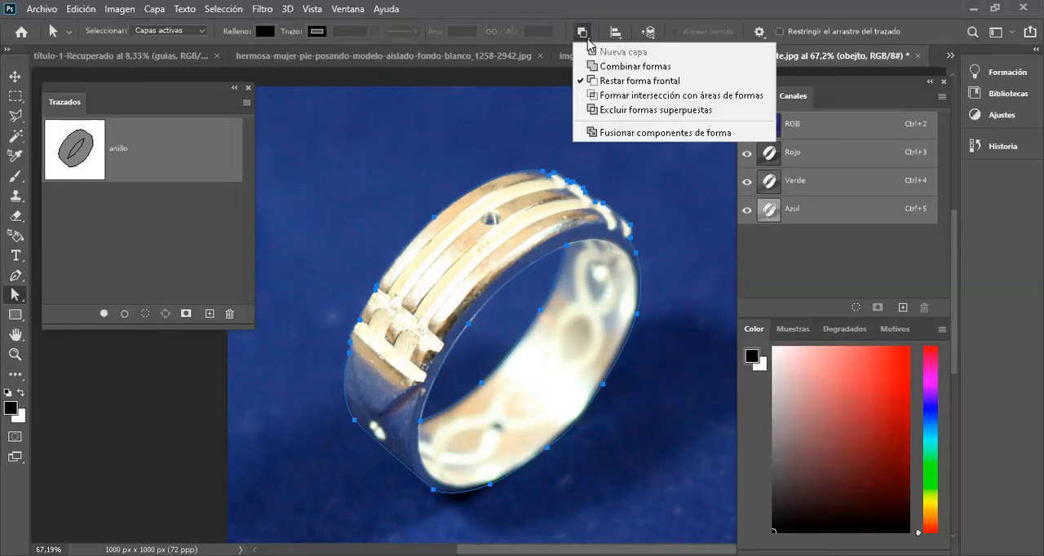
pyautogui.click(636, 95)
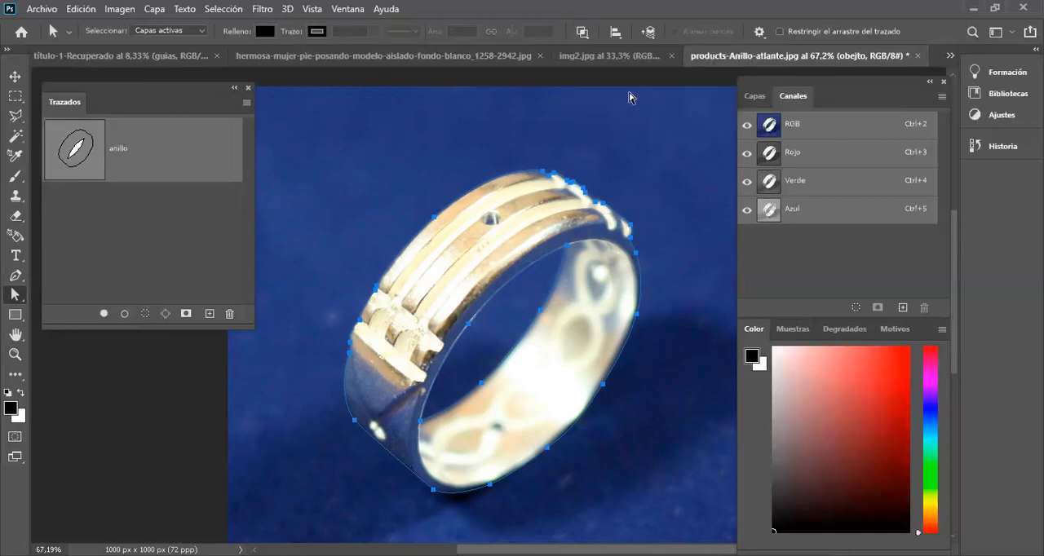
pyautogui.click(584, 34)
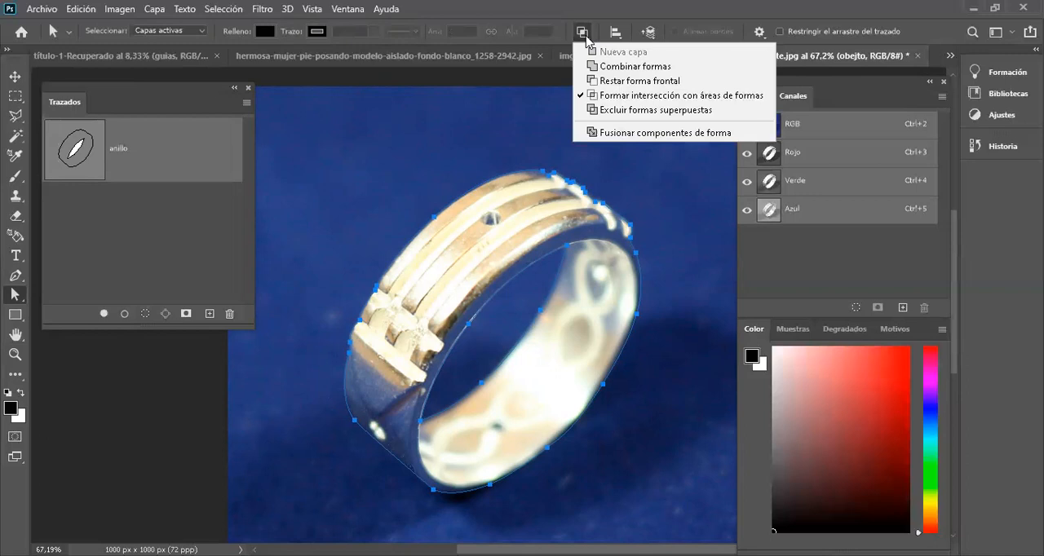
pyautogui.click(648, 111)
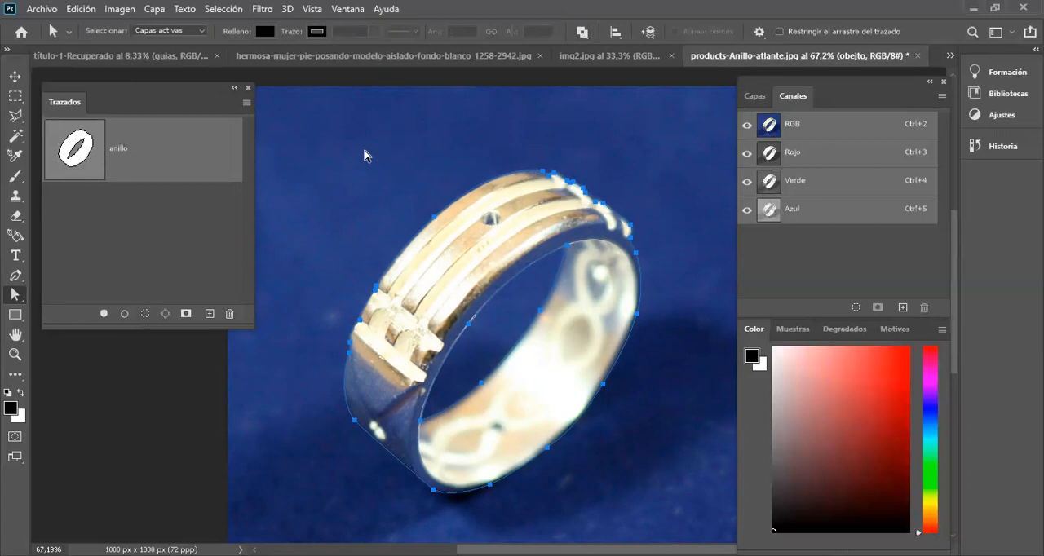
# Step: Try converting the anillo path directly into a selection and undo it
pyautogui.scroll(-2, 361, 164)
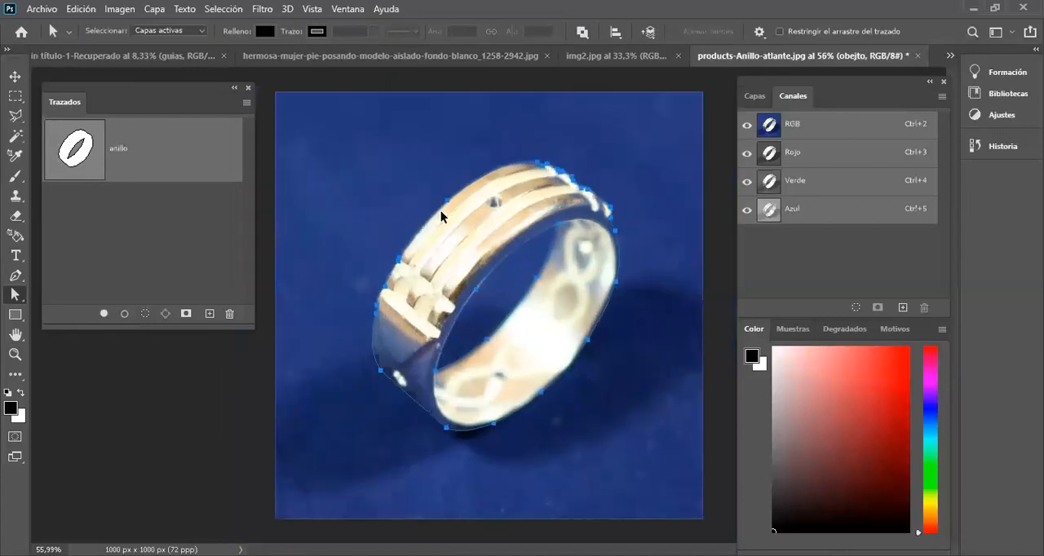
pyautogui.scroll(2, 440, 211)
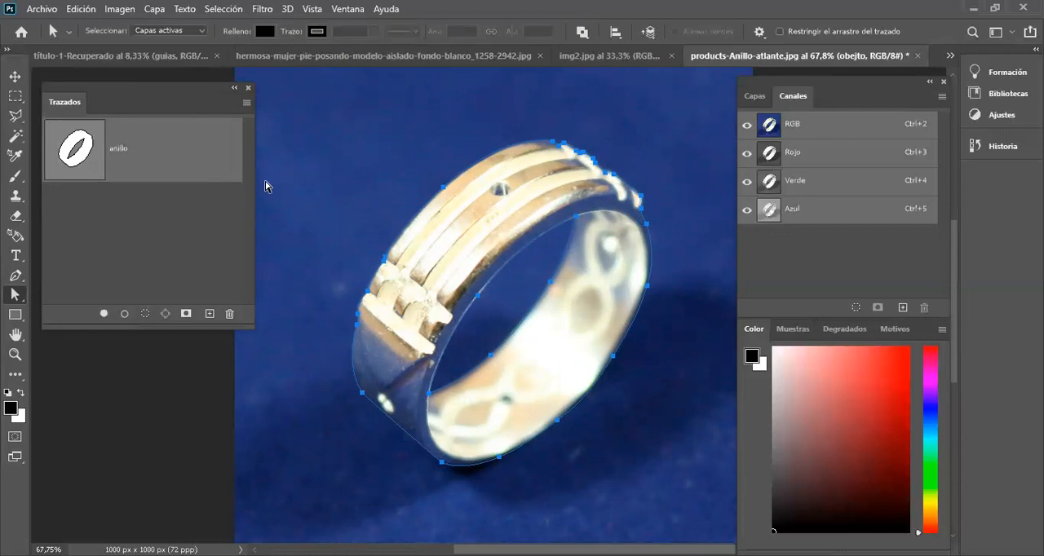
pyautogui.hotkey('ctrl', 'Return')
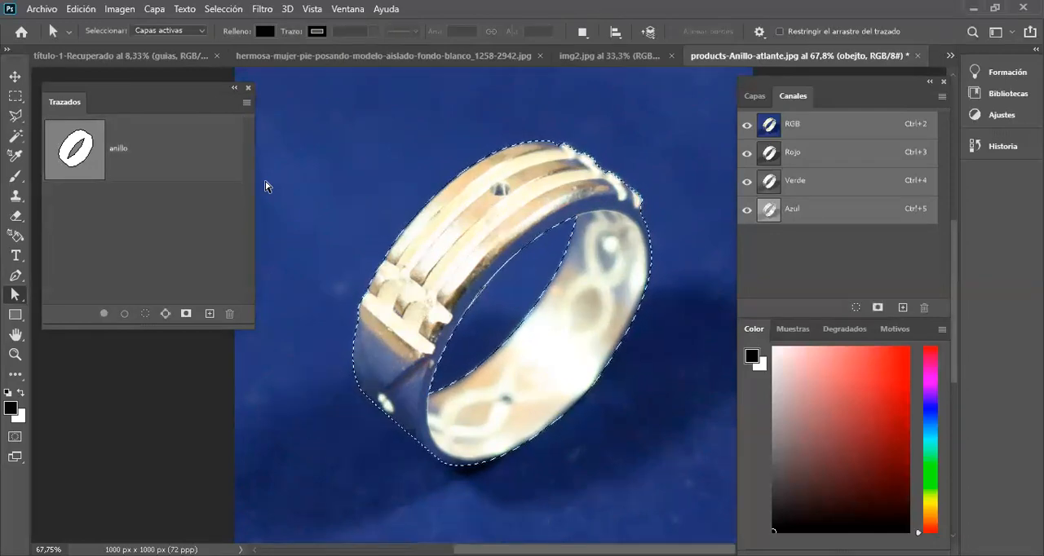
pyautogui.hotkey('ctrl', 'z')
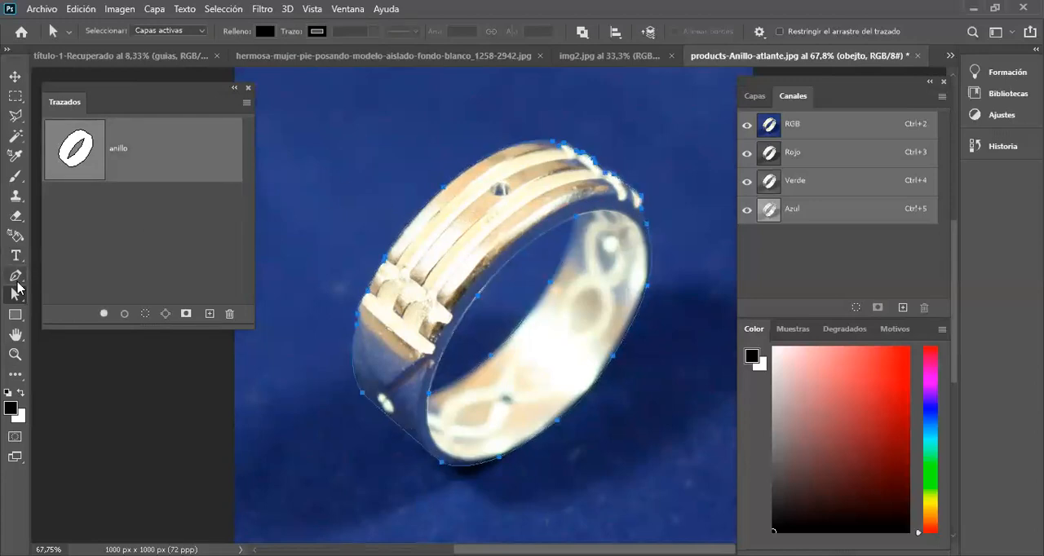
# Step: Make a new anti-aliased selection from the anillo path with a feather radius of 0.5 pixels
pyautogui.click(18, 275)
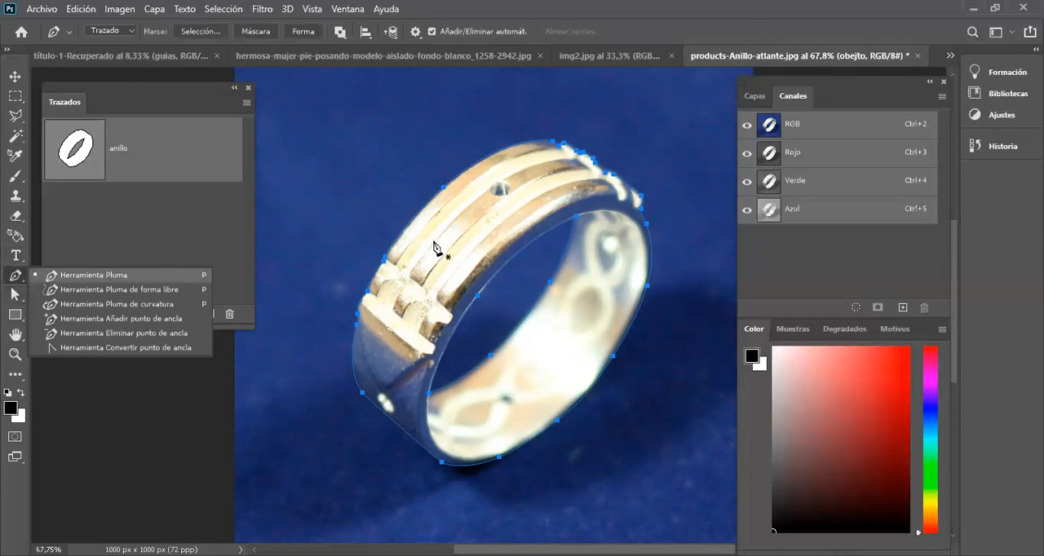
pyautogui.rightClick(527, 214)
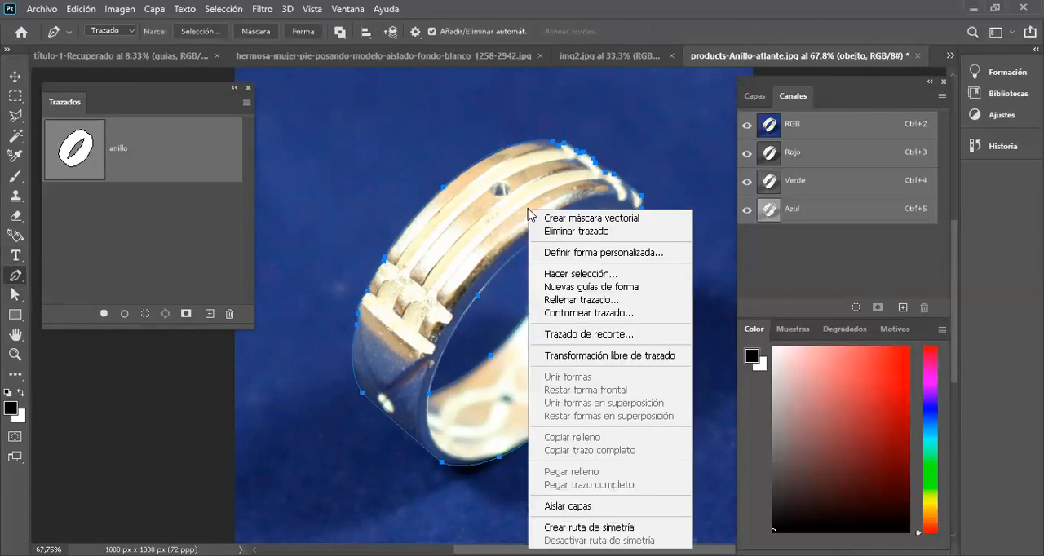
pyautogui.click(571, 274)
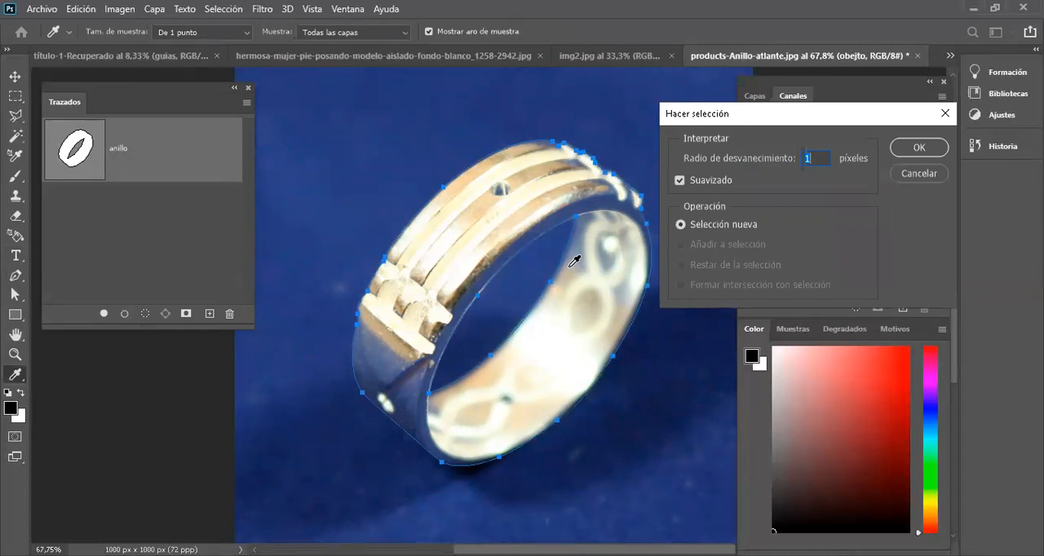
pyautogui.write(',5')
pyautogui.click(911, 155)
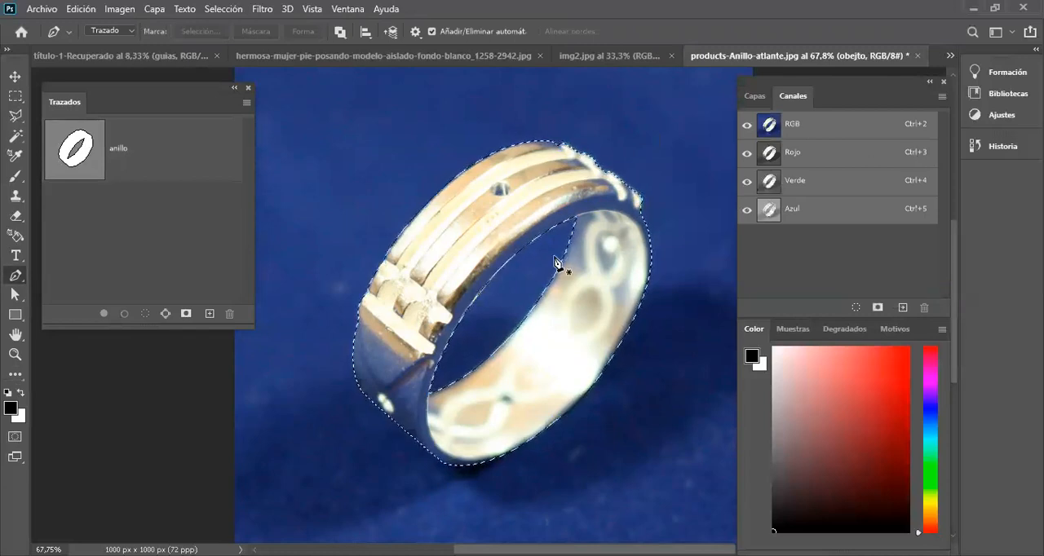
# Step: Copy the selected ring from the obejto layer to a new layer and hide the obejto and Fondo layers
pyautogui.scroll(-2, 470, 205)
pyautogui.scroll(2, 470, 205)
pyautogui.click(753, 97)
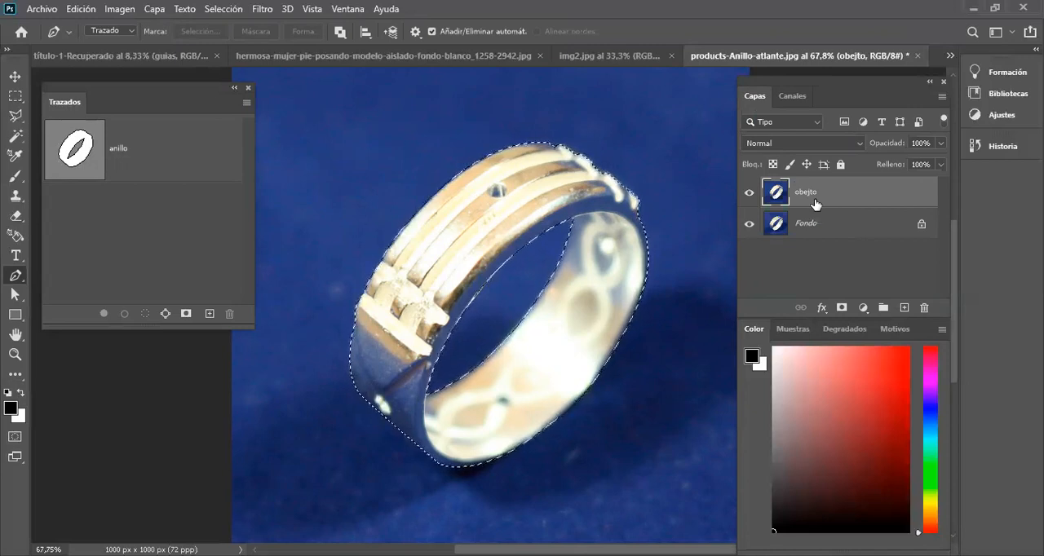
pyautogui.hotkey('ctrl', 'j')
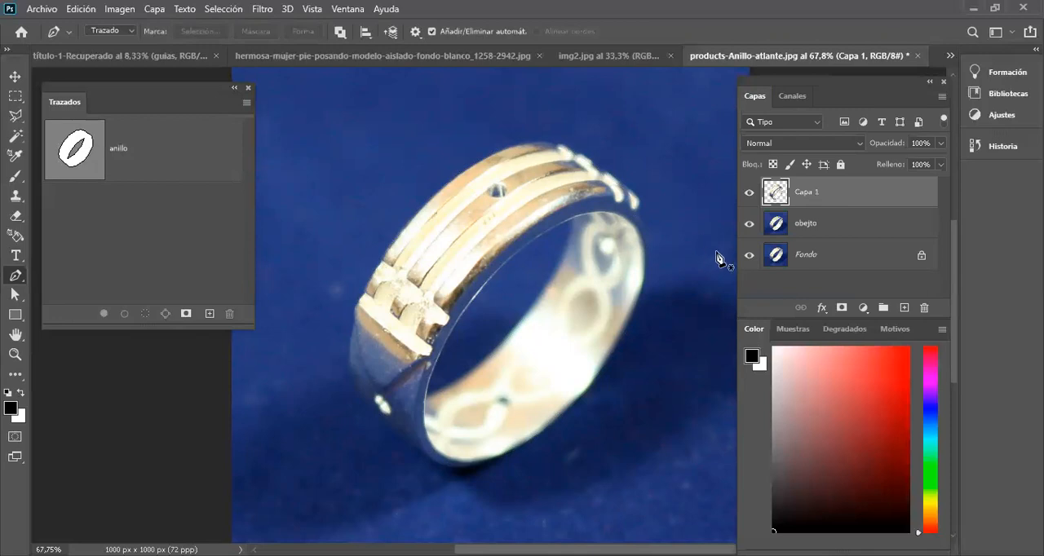
pyautogui.click(748, 223)
pyautogui.click(749, 256)
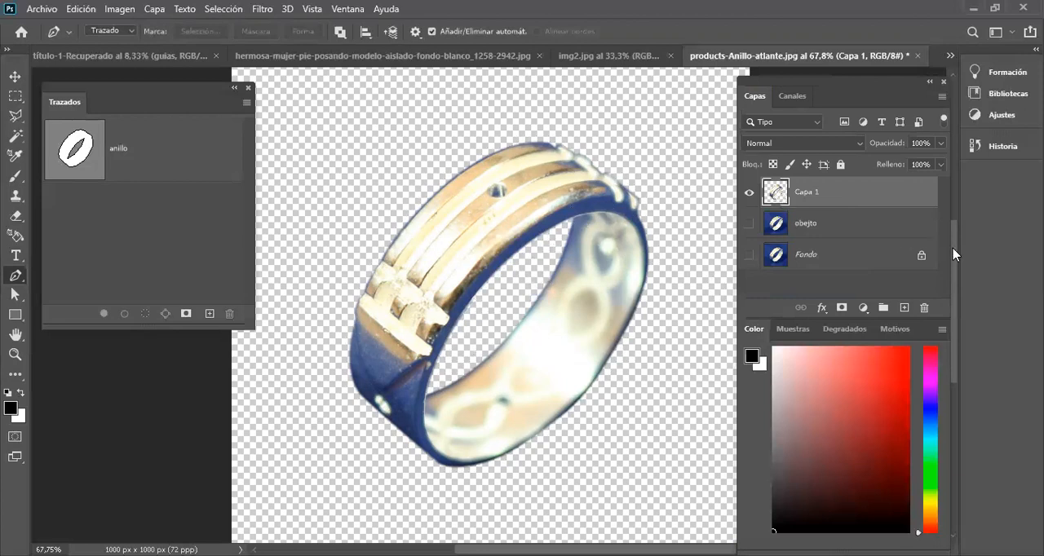
# Step: Duplicate the cut-out ring layer and rename the original cut-out layer "color"
pyautogui.hotkey('ctrl', 'j')
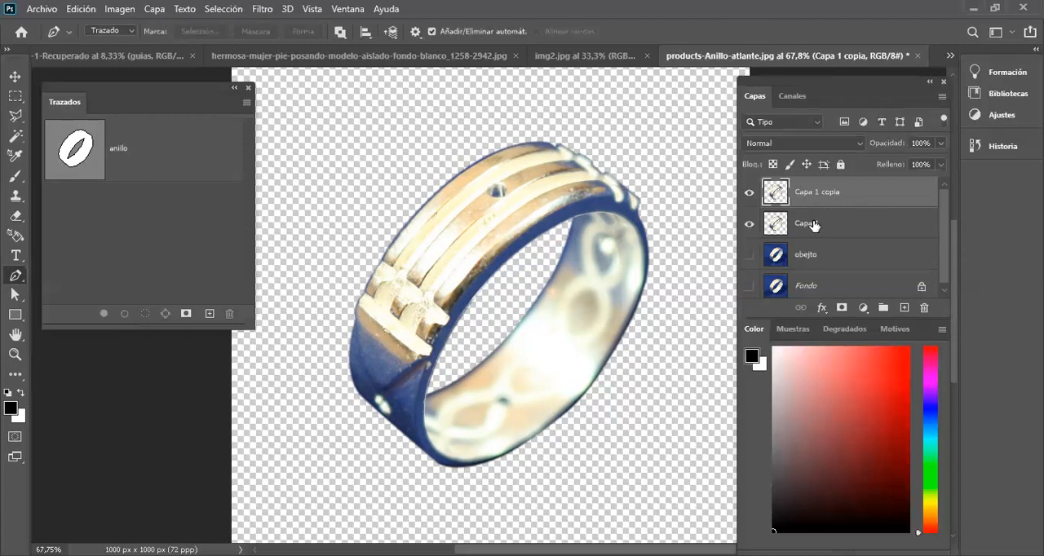
pyautogui.doubleClick(805, 223)
pyautogui.write('color')
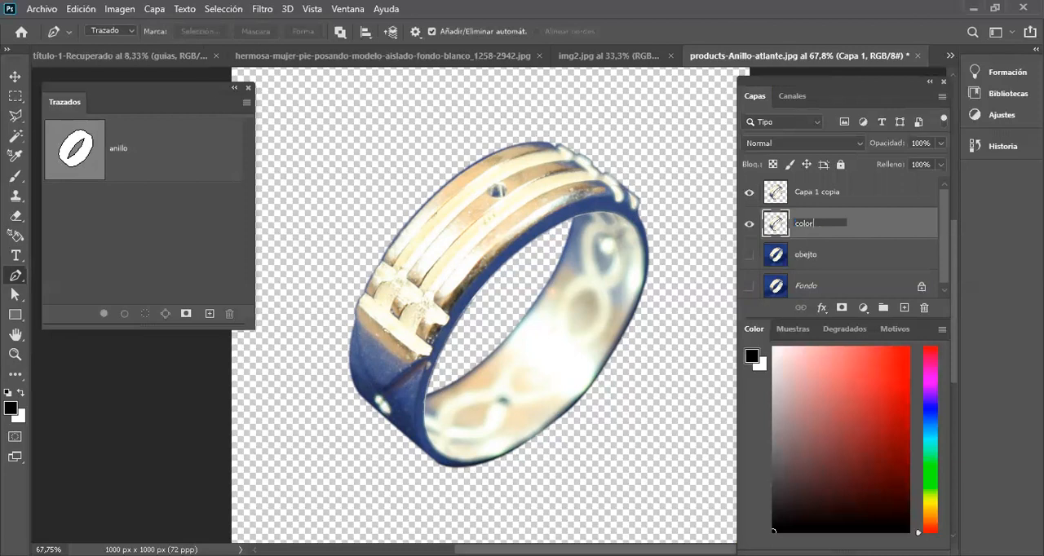
pyautogui.press('Return')
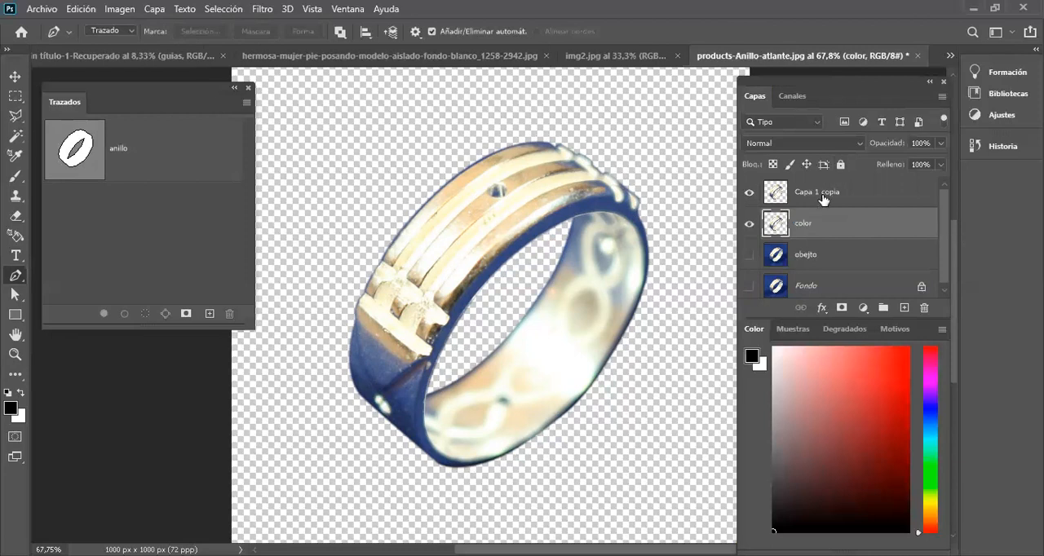
# Step: Rename the duplicated ring layer "textura"
pyautogui.doubleClick(824, 195)
pyautogui.write('tex')
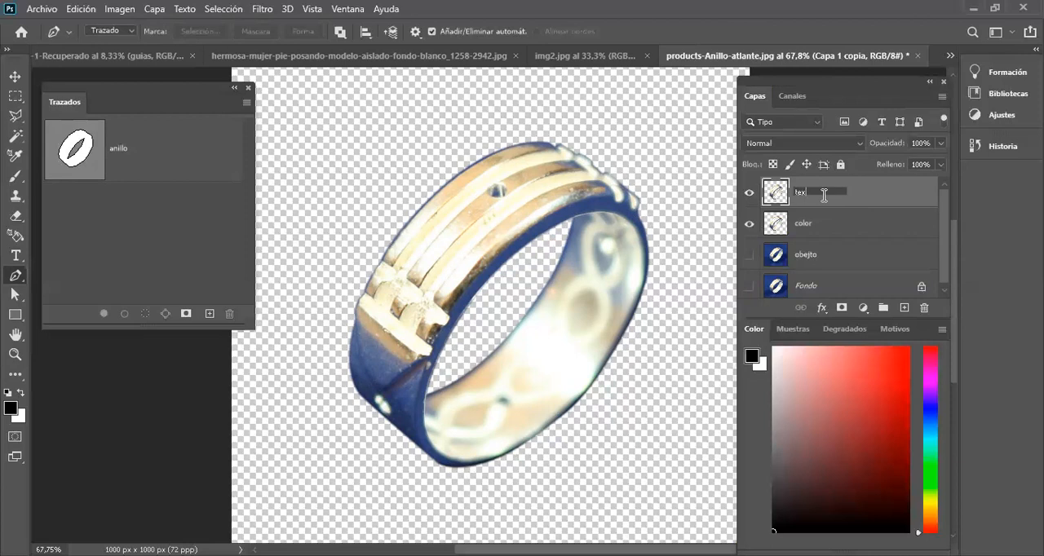
pyautogui.write('tura')
pyautogui.press('Return')
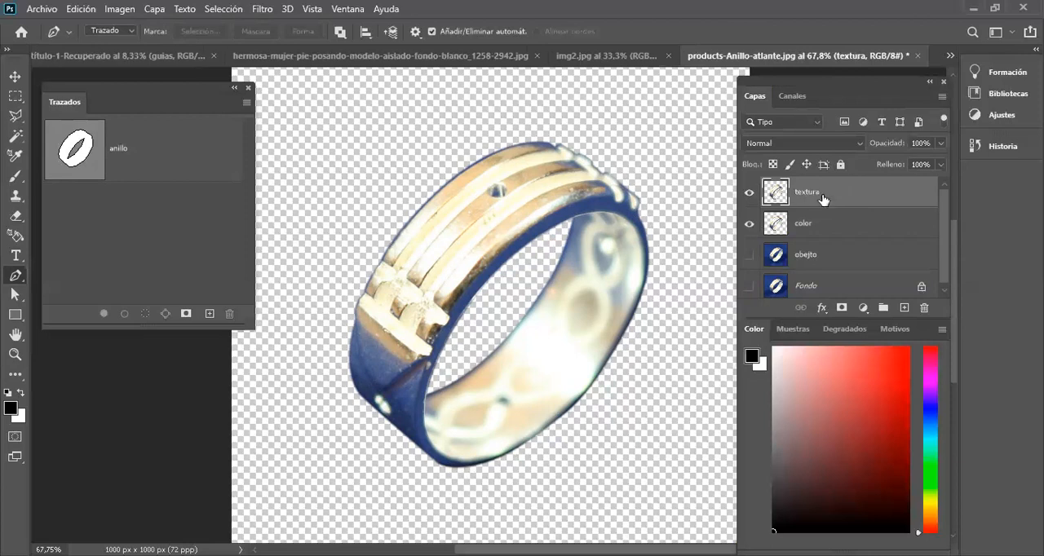
# Step: Open the Median noise filter for the color layer and zoom its preview out to 33%
pyautogui.click(799, 231)
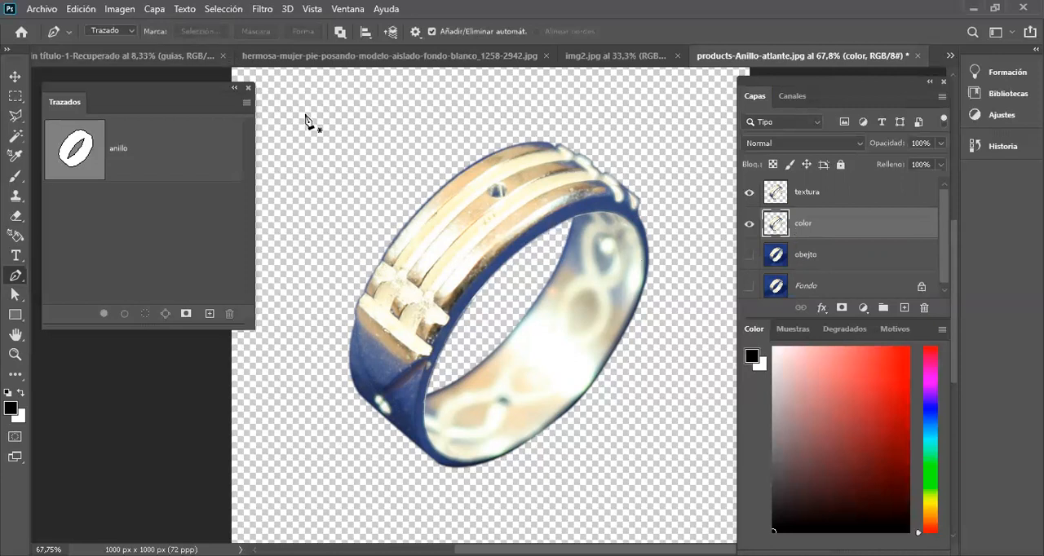
pyautogui.click(262, 9)
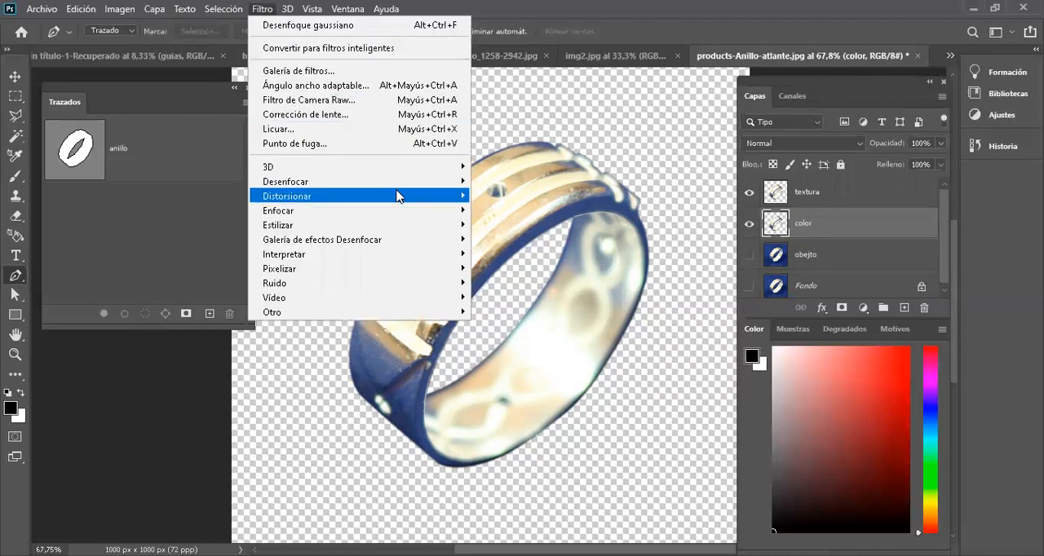
pyautogui.moveTo(455, 282)
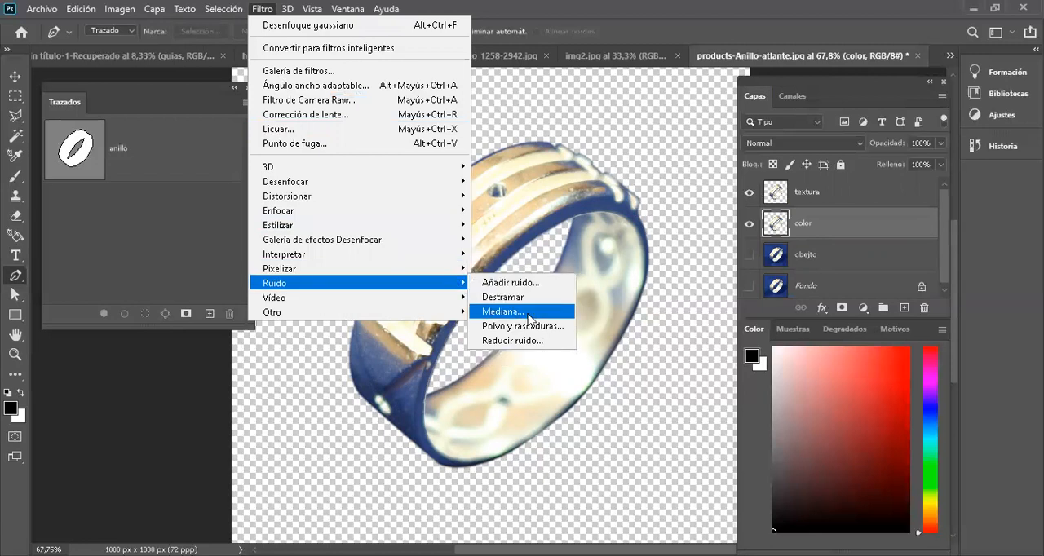
pyautogui.click(503, 311)
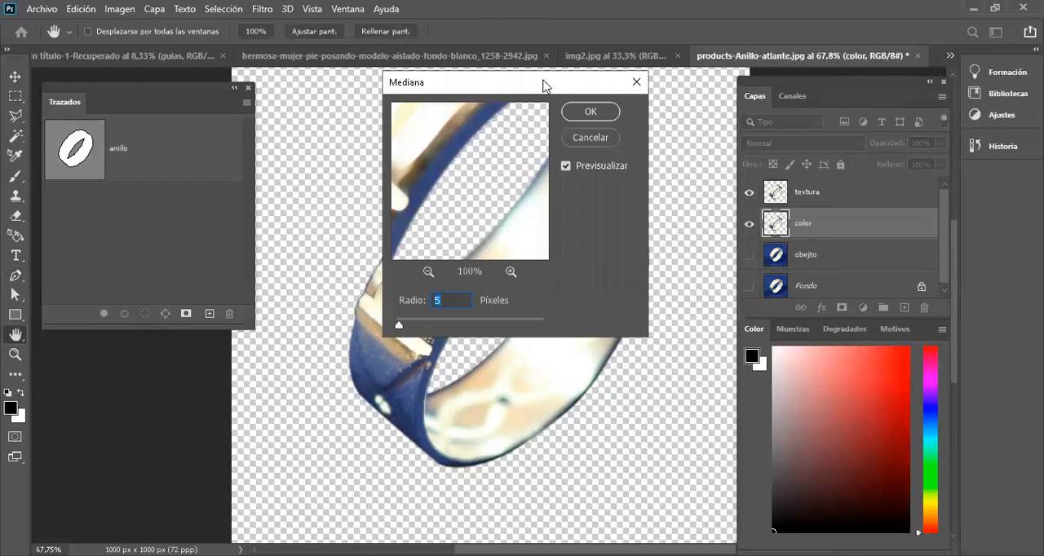
pyautogui.moveTo(543, 85); pyautogui.dragTo(817, 144)
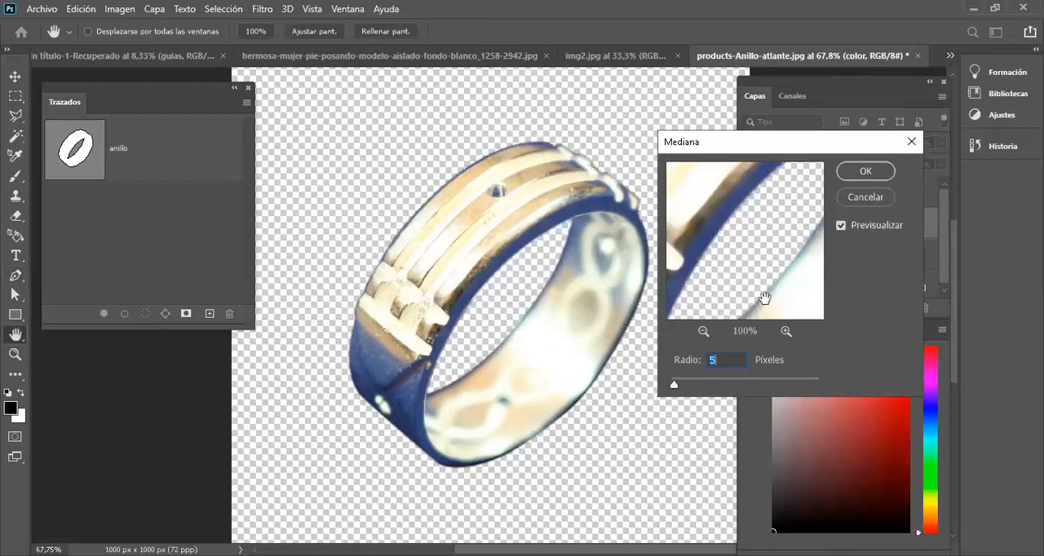
pyautogui.click(703, 331)
pyautogui.click(703, 331)
pyautogui.click(703, 331)
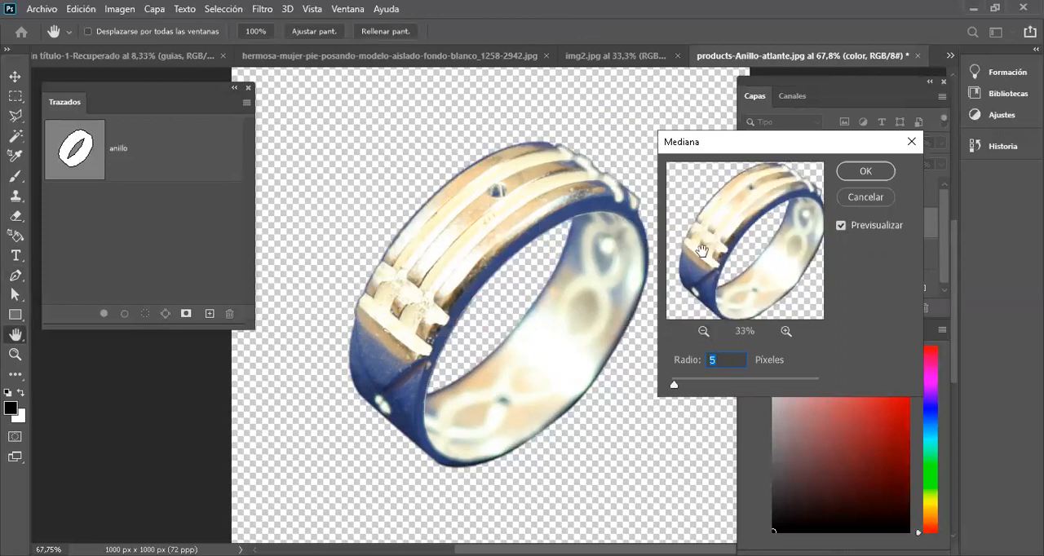
# Step: Try a Median radius of 8 pixels on the color layer and cancel the filter
pyautogui.press('Up')
pyautogui.press('Up')
pyautogui.press('Up')
pyautogui.press('Up')
pyautogui.press('Up')
pyautogui.press('Up')
pyautogui.press('alt')
pyautogui.press('Down')
pyautogui.press('Down')
pyautogui.press('Down')
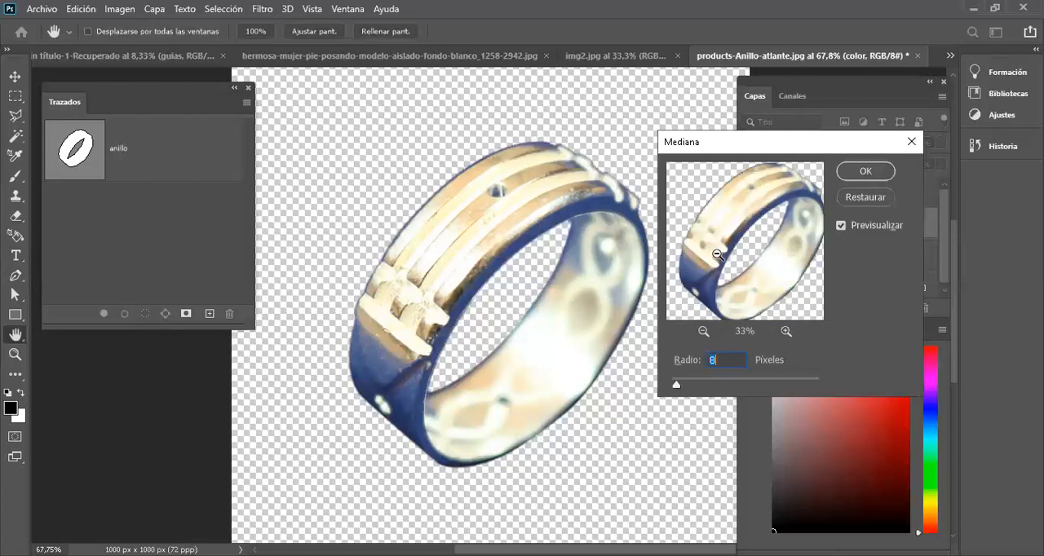
pyautogui.scroll(10, 716, 254)
pyautogui.scroll(-10, 715, 253)
pyautogui.click(866, 197)
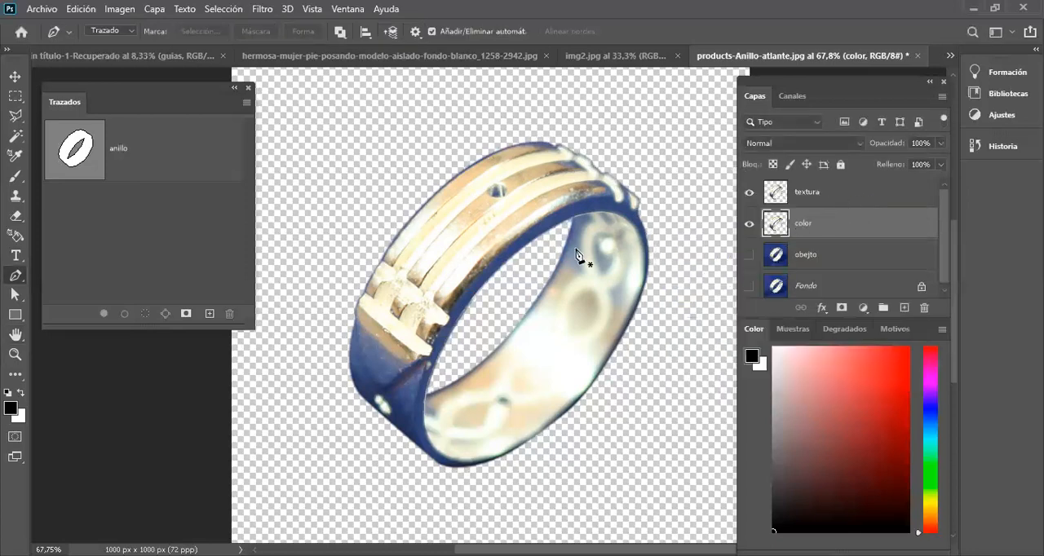
# Step: Hide the textura layer and open the Median noise filter for the color layer, with its preview on the ring's front bands
pyautogui.click(749, 194)
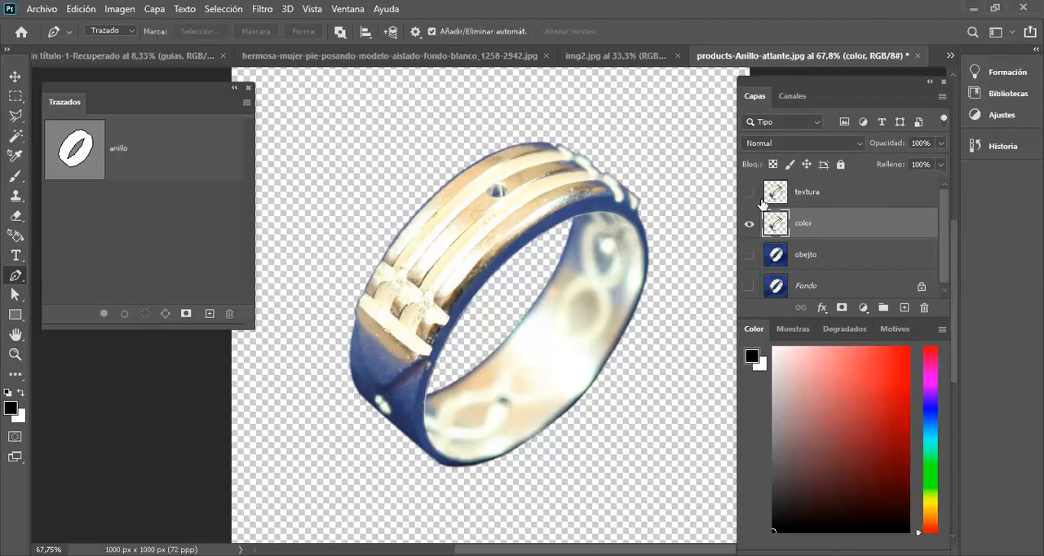
pyautogui.click(261, 8)
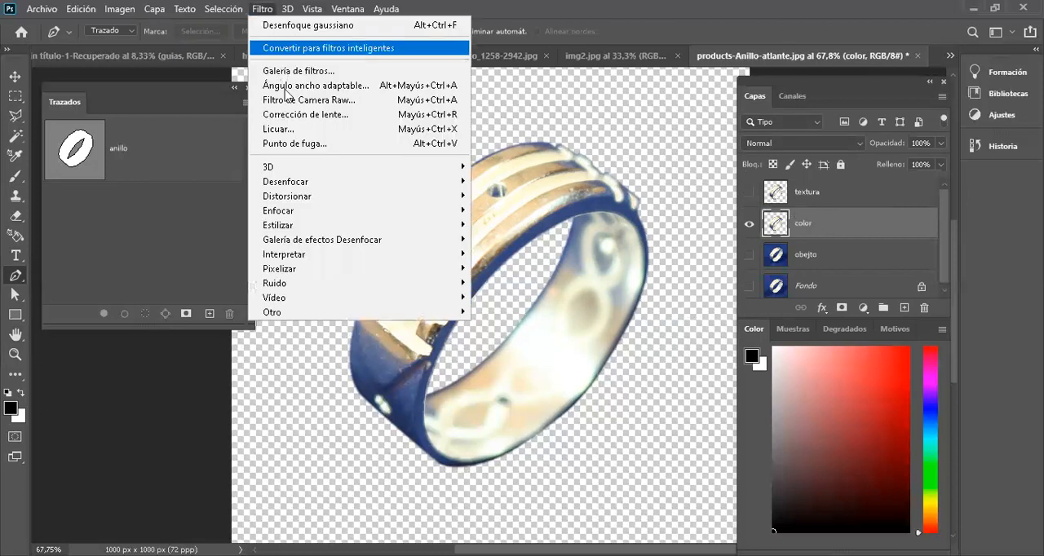
pyautogui.moveTo(420, 285)
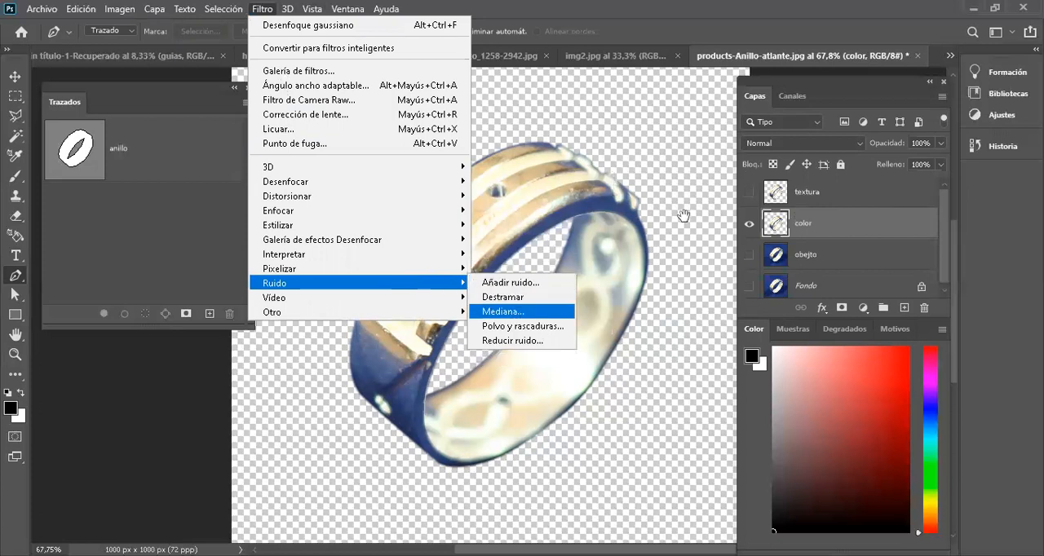
pyautogui.click(520, 313)
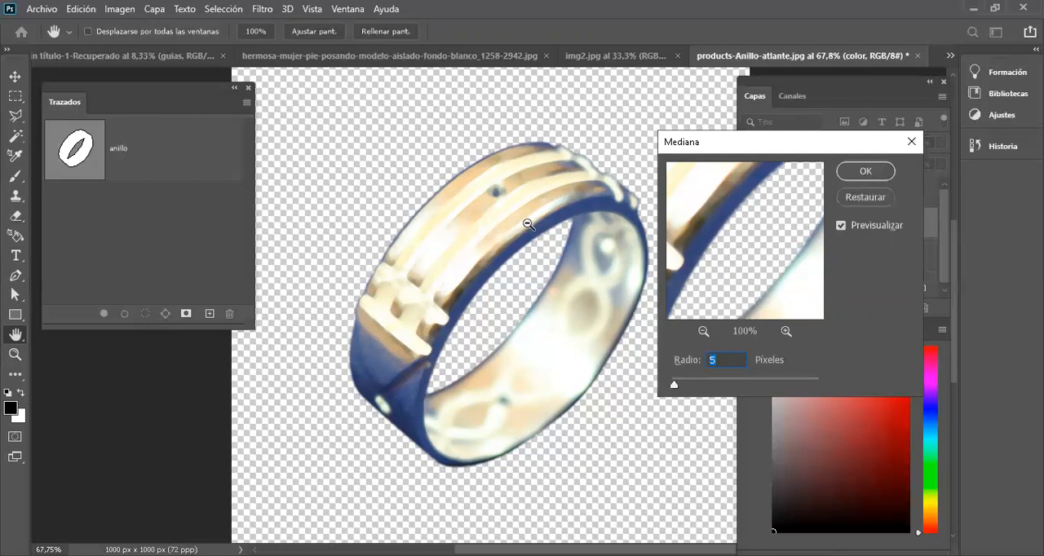
pyautogui.moveTo(693, 244); pyautogui.dragTo(783, 280)
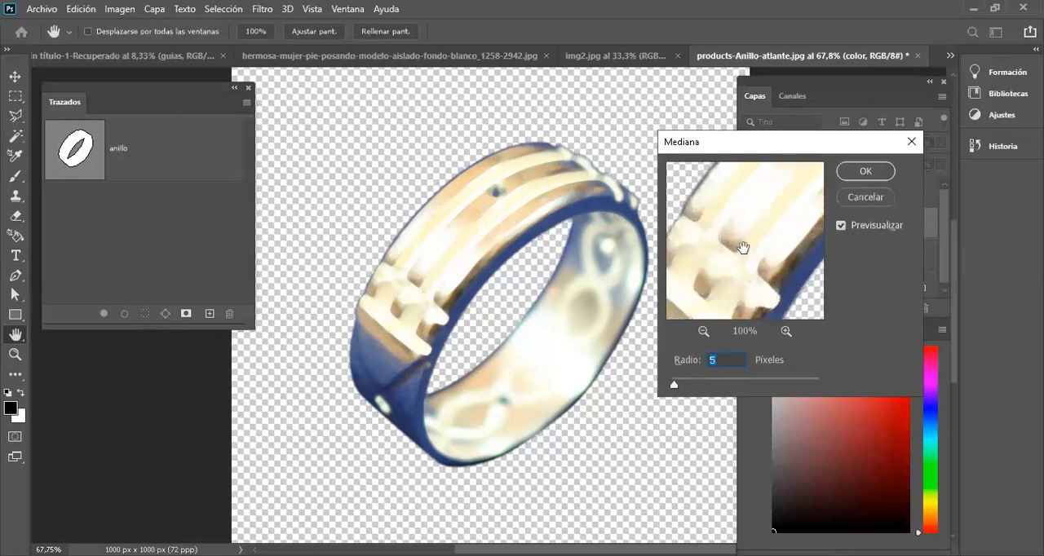
# Step: Try Median radii of 32, 4 and 8 pixels on the color layer to compare the smoothing
pyautogui.moveTo(676, 389); pyautogui.dragTo(672, 388)
pyautogui.moveTo(673, 388); pyautogui.dragTo(696, 395)
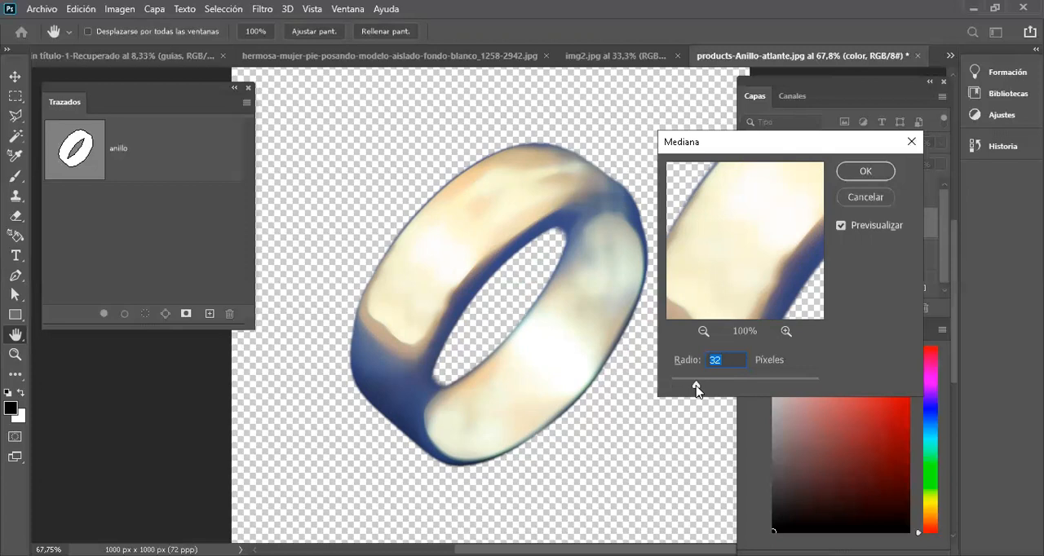
pyautogui.moveTo(697, 390); pyautogui.dragTo(673, 388)
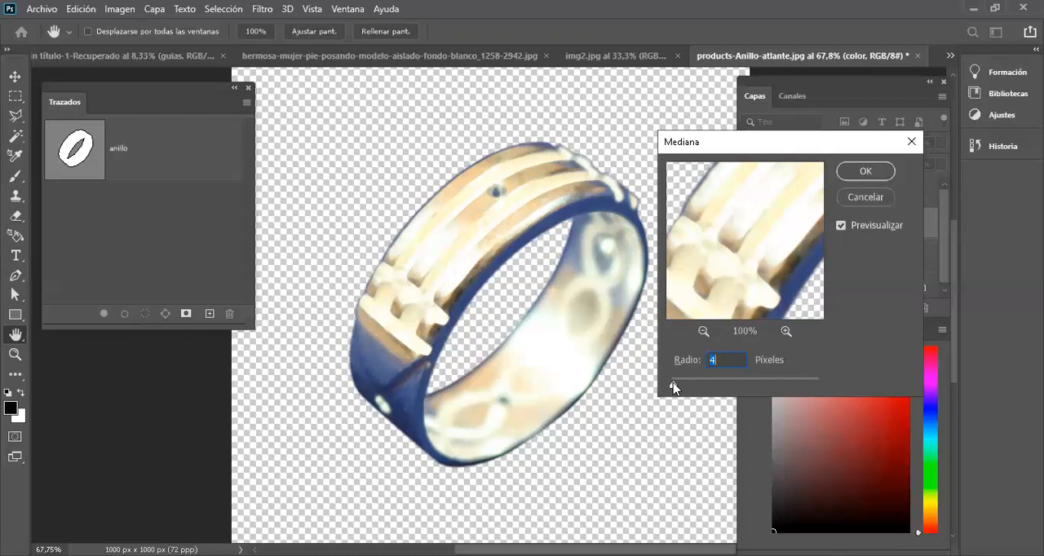
pyautogui.moveTo(673, 385); pyautogui.dragTo(677, 388)
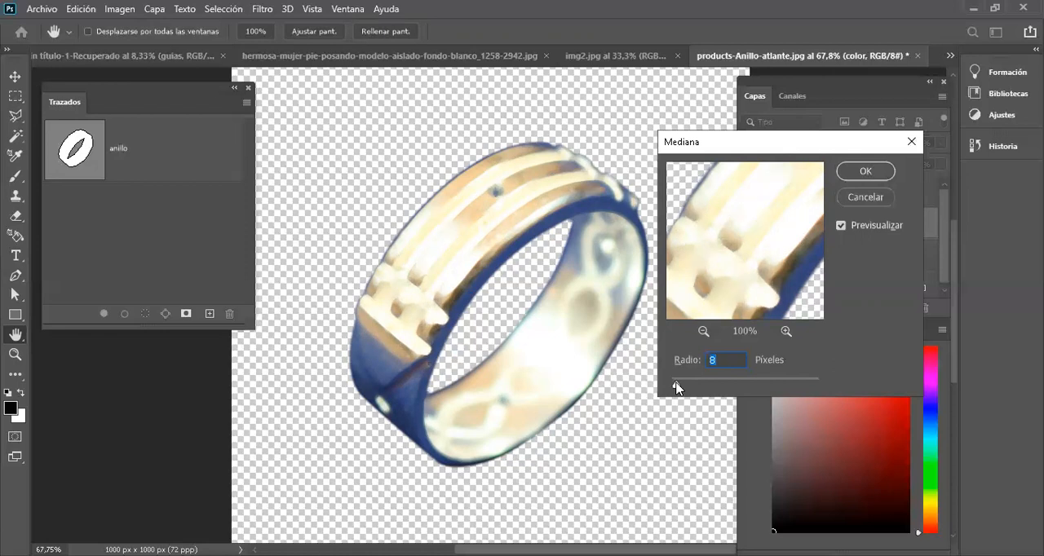
# Step: Set the Median radius to 4 pixels and apply the filter to the color layer
pyautogui.write('5')
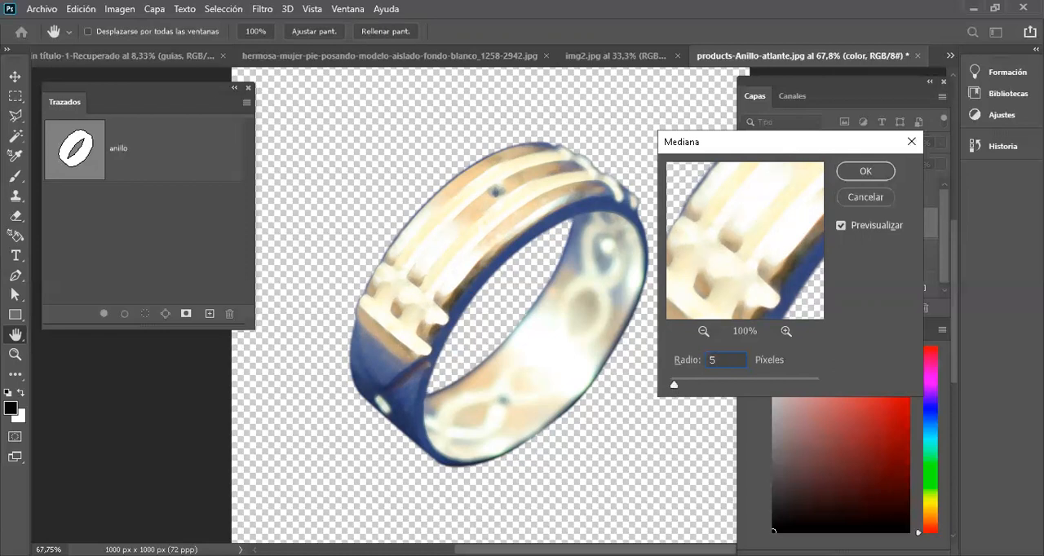
pyautogui.press('BackSpace')
pyautogui.write('4')
pyautogui.click(865, 171)
pyautogui.press('p')
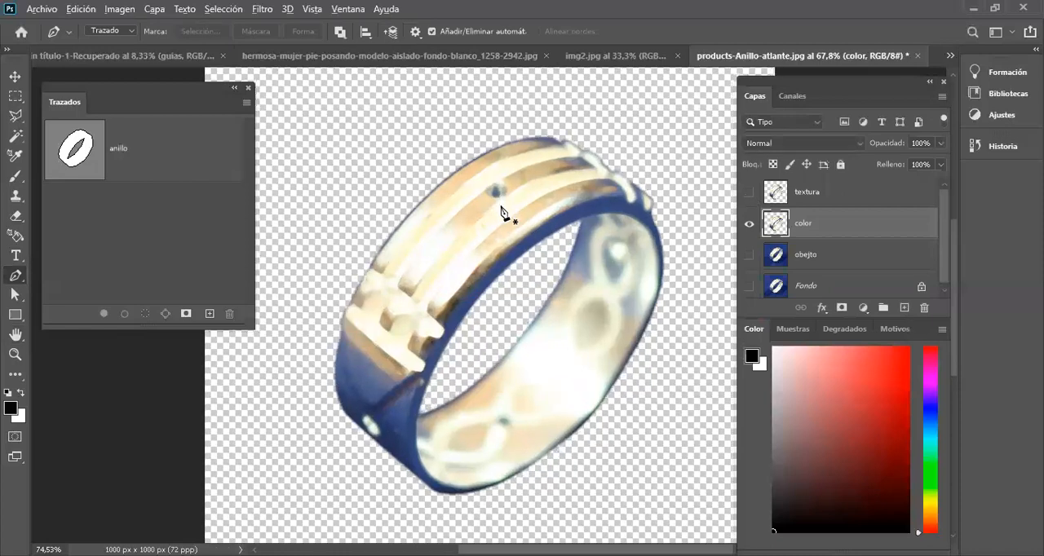
# Step: Inspect the smoothed ring up close, show the textura layer again and select it
pyautogui.scroll(3, 501, 212)
pyautogui.scroll(-1, 559, 291)
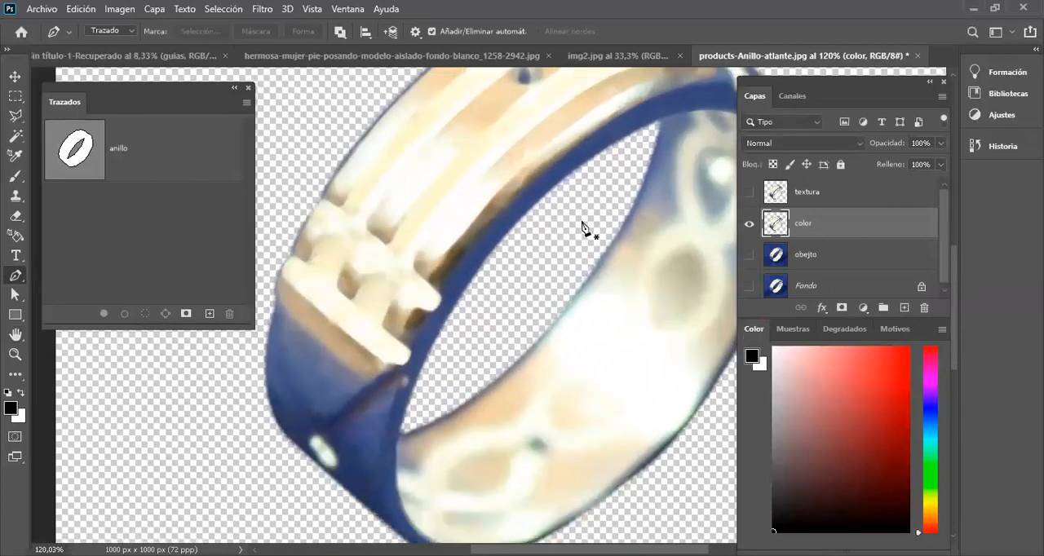
pyautogui.scroll(-1, 538, 237)
pyautogui.moveTo(538, 236); pyautogui.dragTo(517, 272)
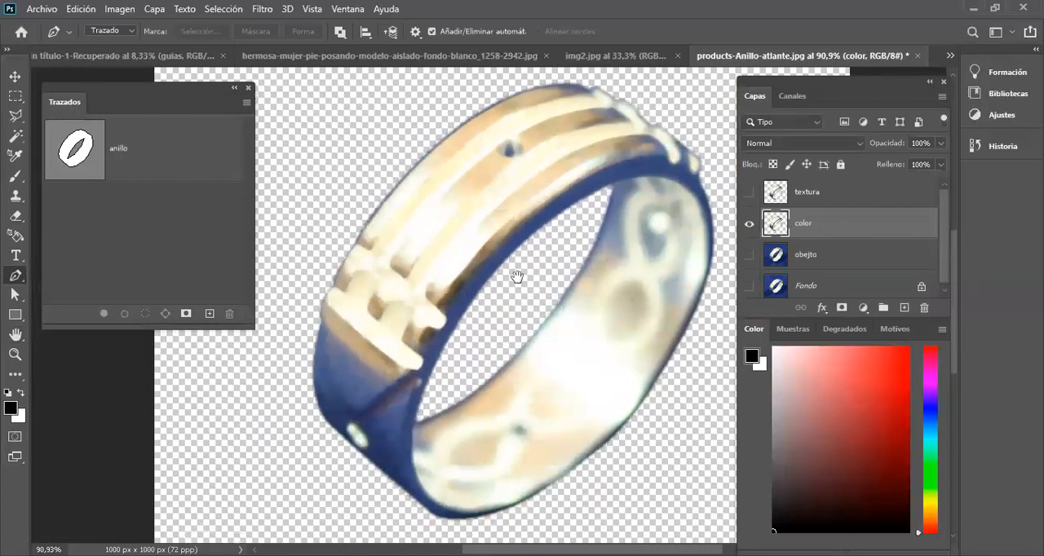
pyautogui.click(749, 192)
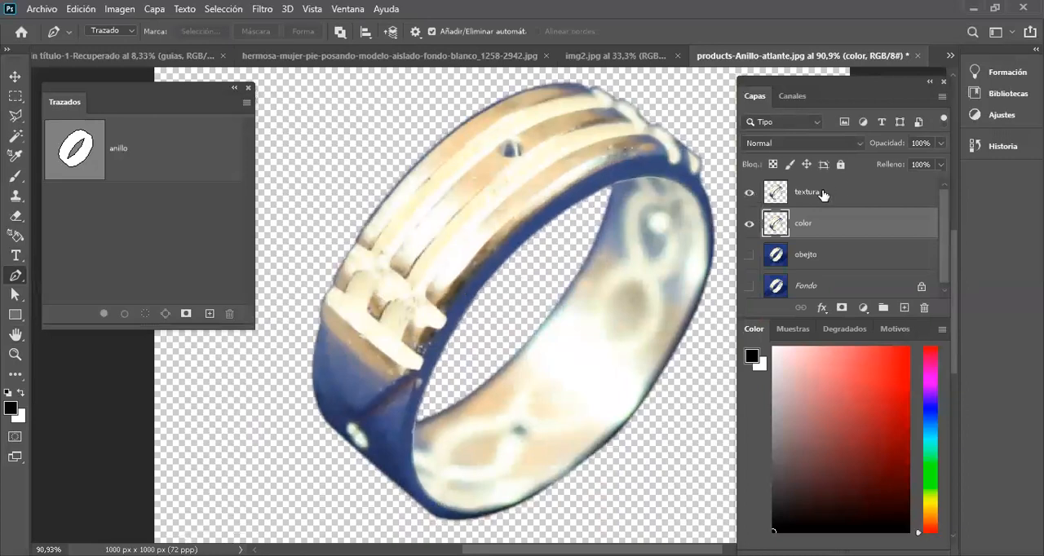
pyautogui.click(824, 196)
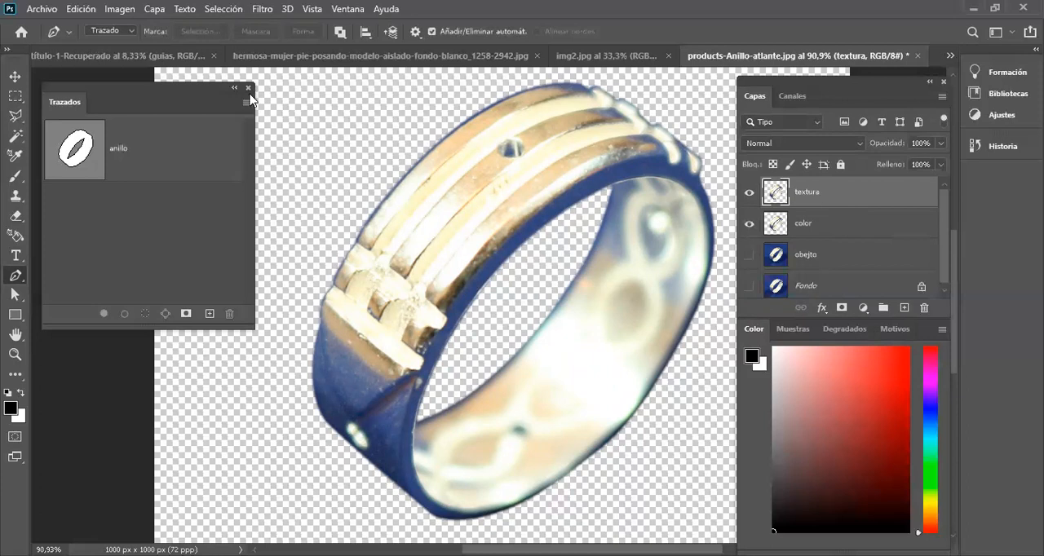
# Step: Open the High Pass filter for the textura layer and move its dialog clear of the ring
pyautogui.click(266, 9)
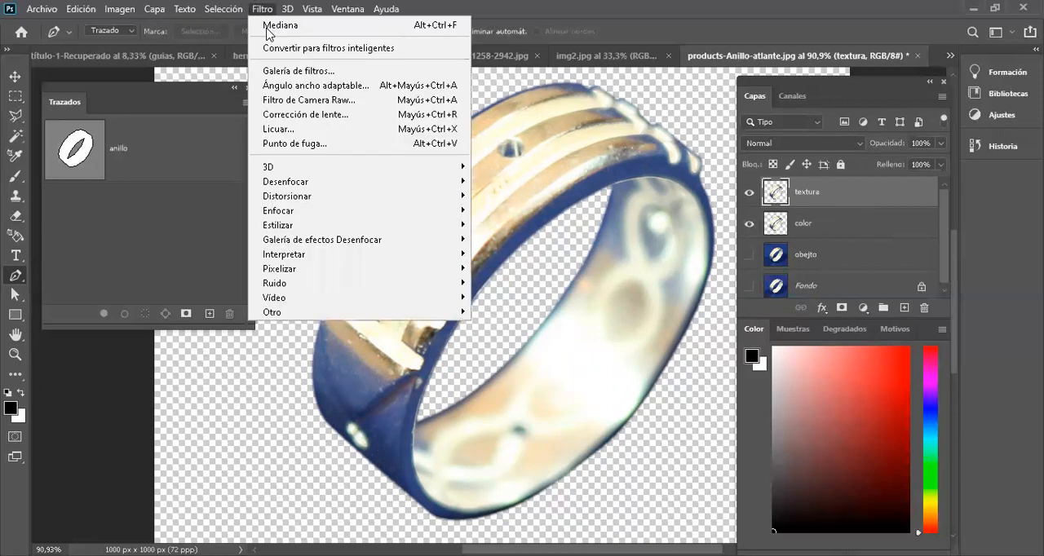
pyautogui.moveTo(282, 316)
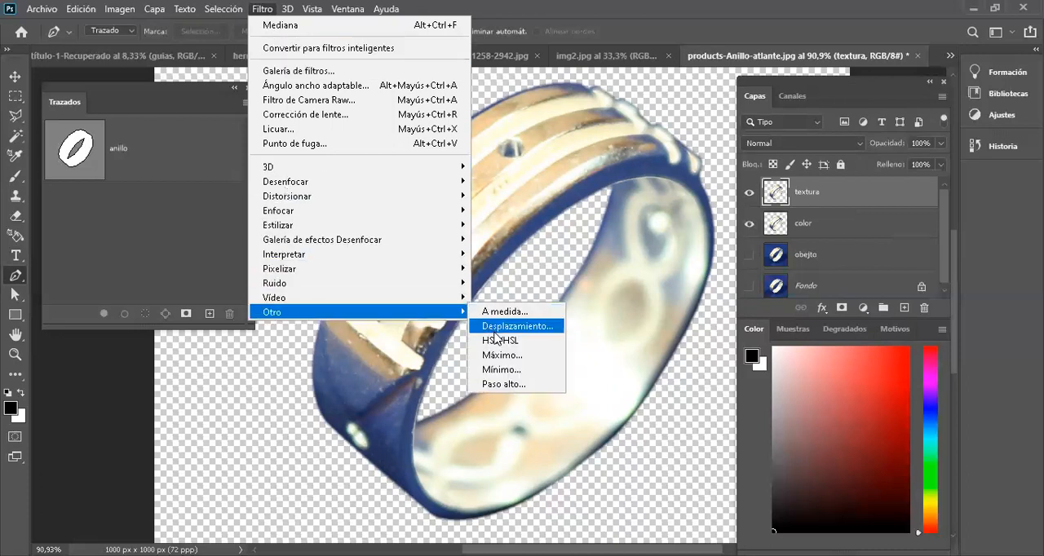
pyautogui.click(511, 388)
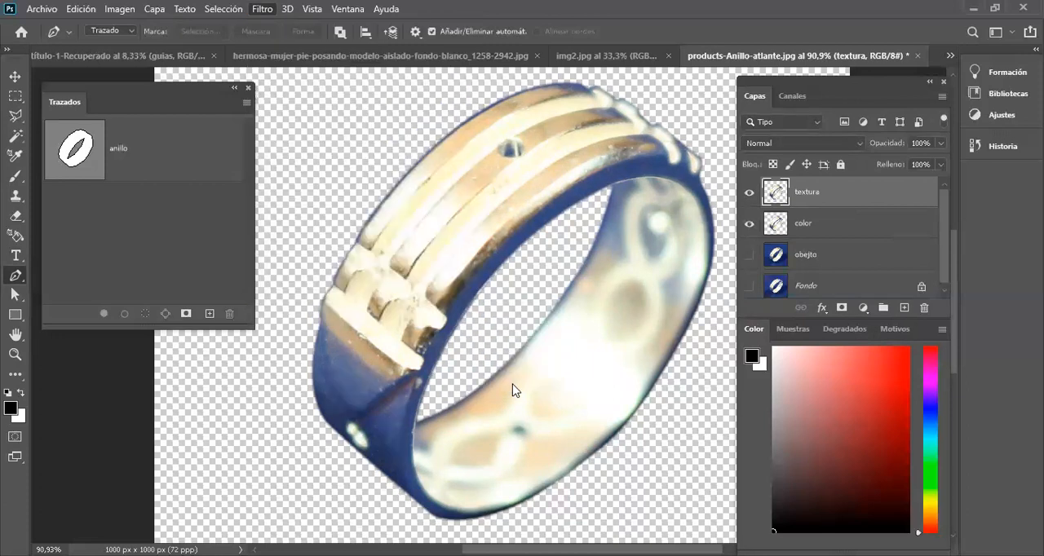
pyautogui.moveTo(500, 91); pyautogui.dragTo(844, 196)
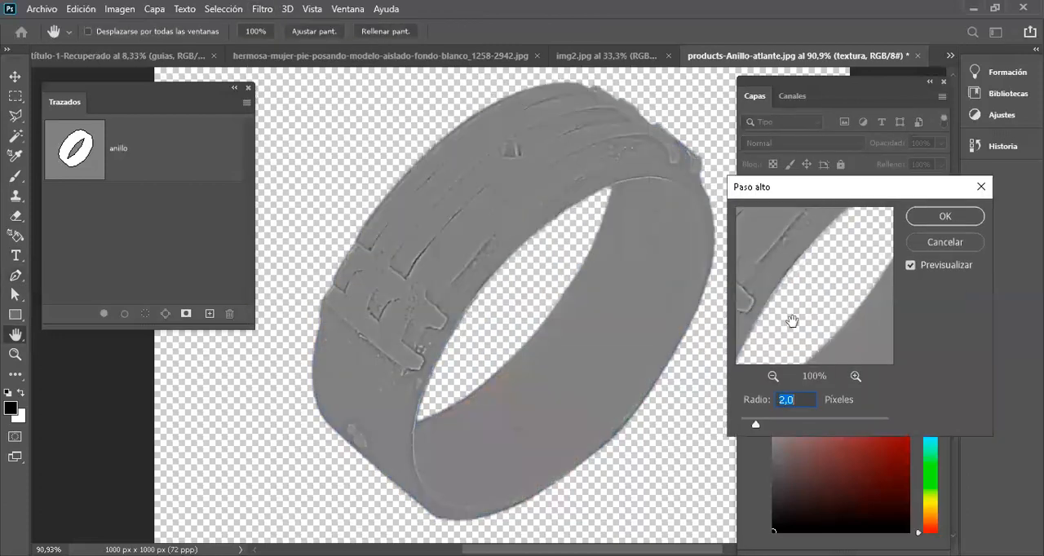
# Step: Compare High Pass radii up to 30.4 pixels on the textura layer and apply the filter at 2.2 pixels
pyautogui.moveTo(757, 423); pyautogui.dragTo(765, 425)
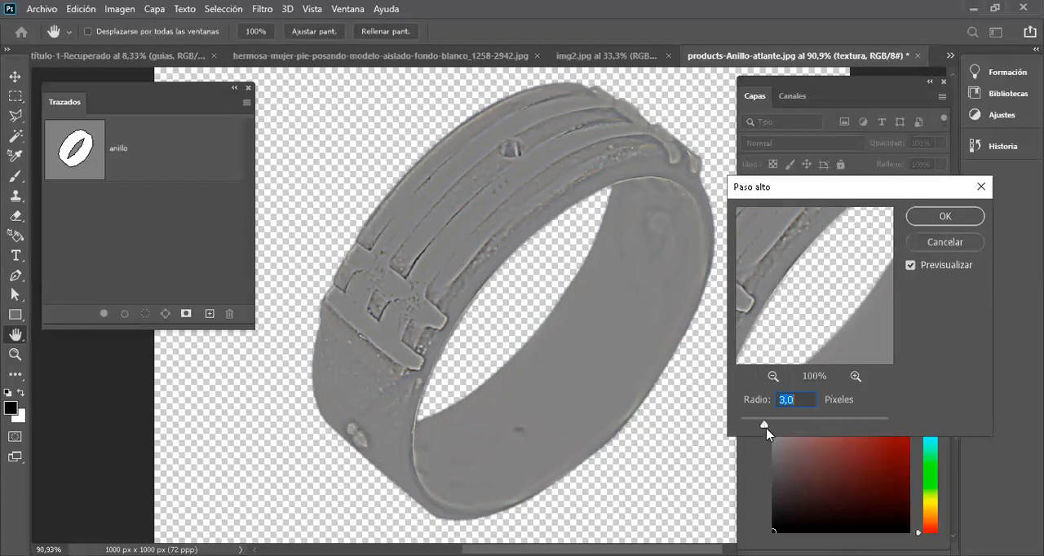
pyautogui.moveTo(762, 426); pyautogui.dragTo(779, 425)
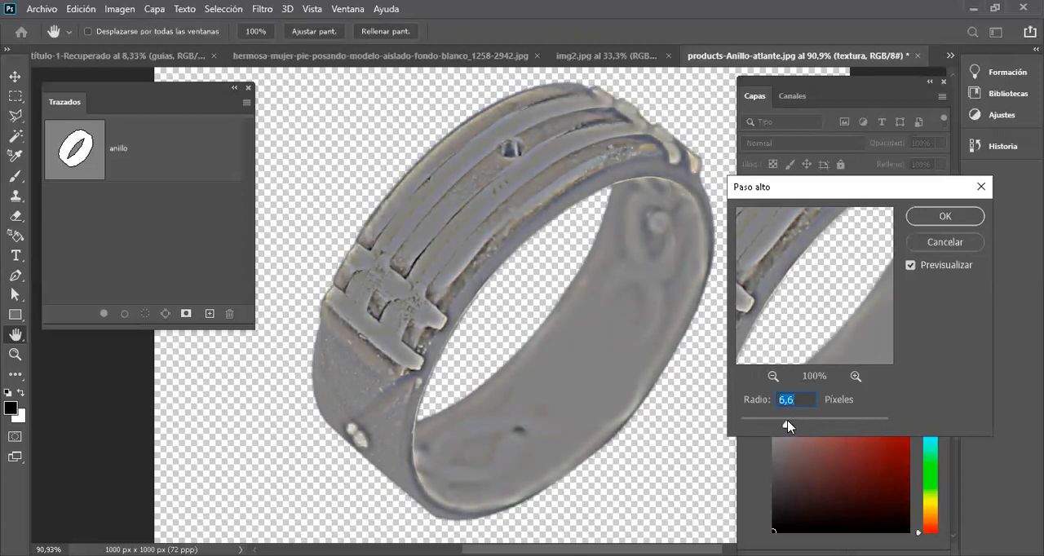
pyautogui.moveTo(786, 423); pyautogui.dragTo(813, 430)
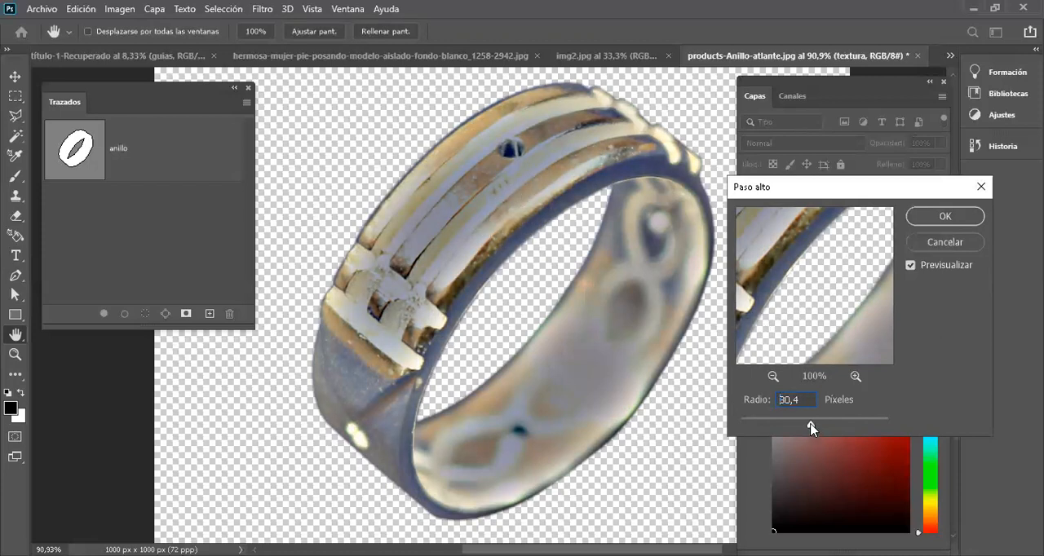
pyautogui.moveTo(810, 427); pyautogui.dragTo(759, 427)
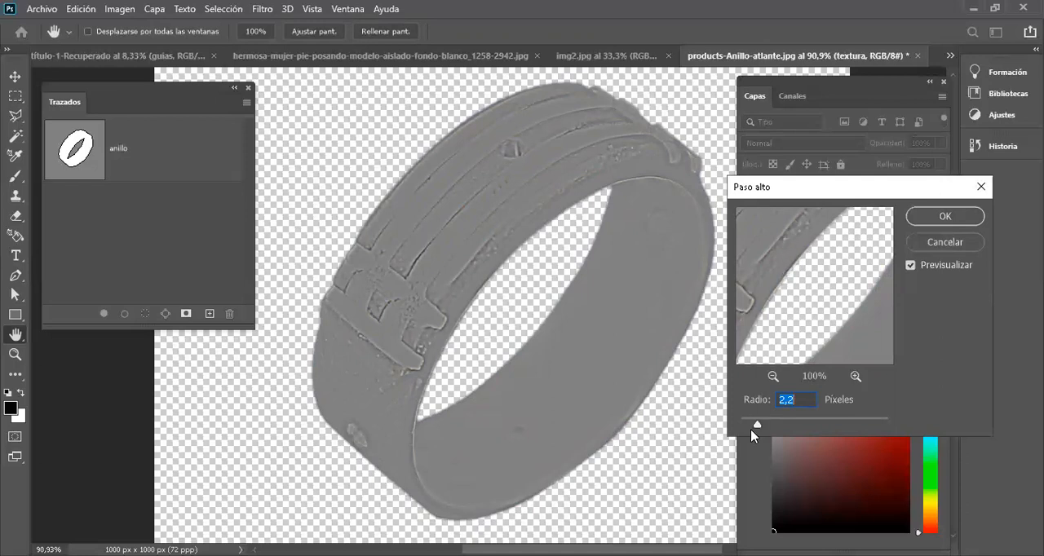
pyautogui.click(932, 218)
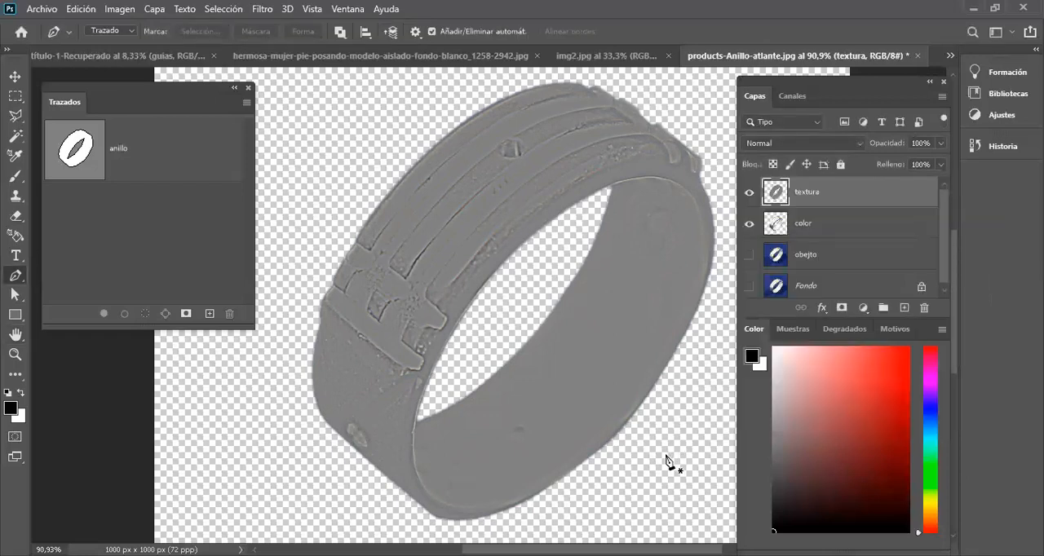
# Step: Set the textura layer's blend mode to Linear Light (Luz lineal) and add a white layer mask to it
pyautogui.click(861, 148)
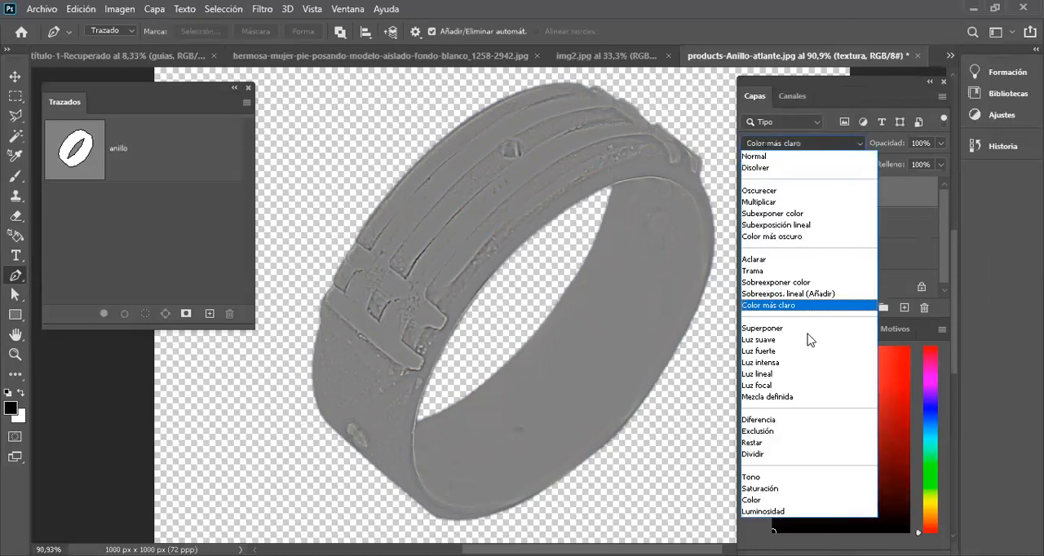
pyautogui.click(775, 377)
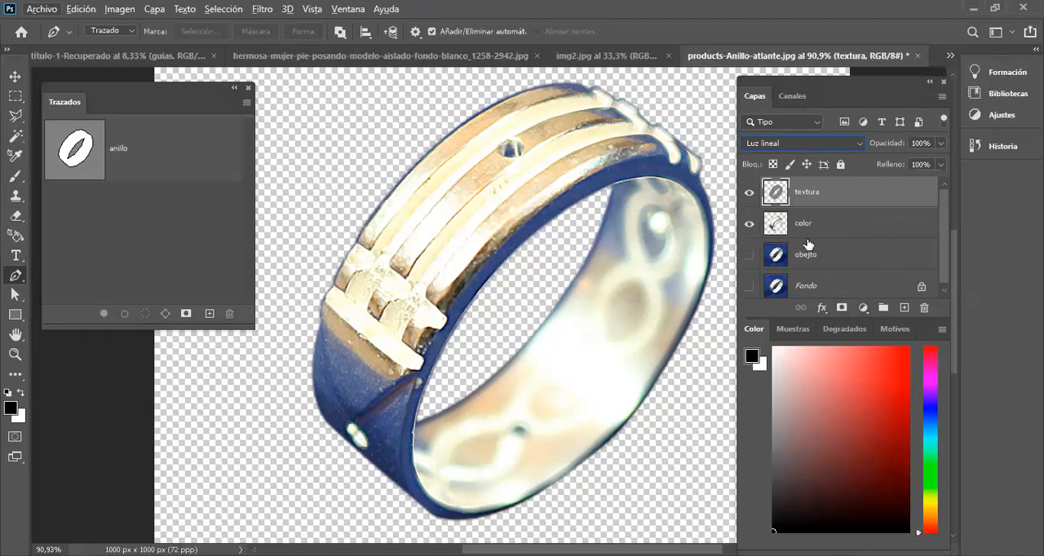
pyautogui.click(840, 309)
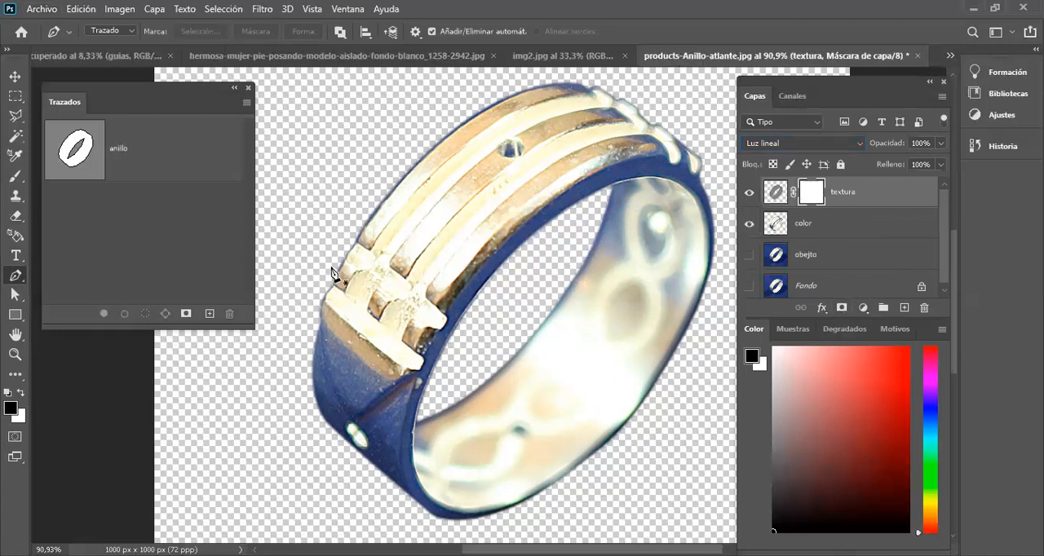
# Step: Set up a soft black brush of 31 px, 0% hardness and 17% opacity for the textura mask
pyautogui.scroll(2, 398, 163)
pyautogui.scroll(-2, 368, 169)
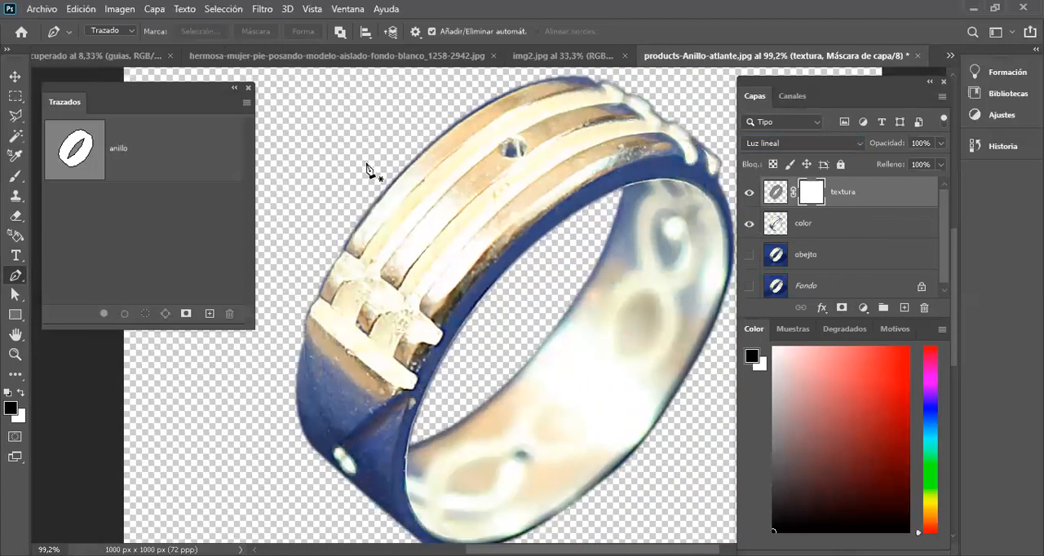
pyautogui.press('b')
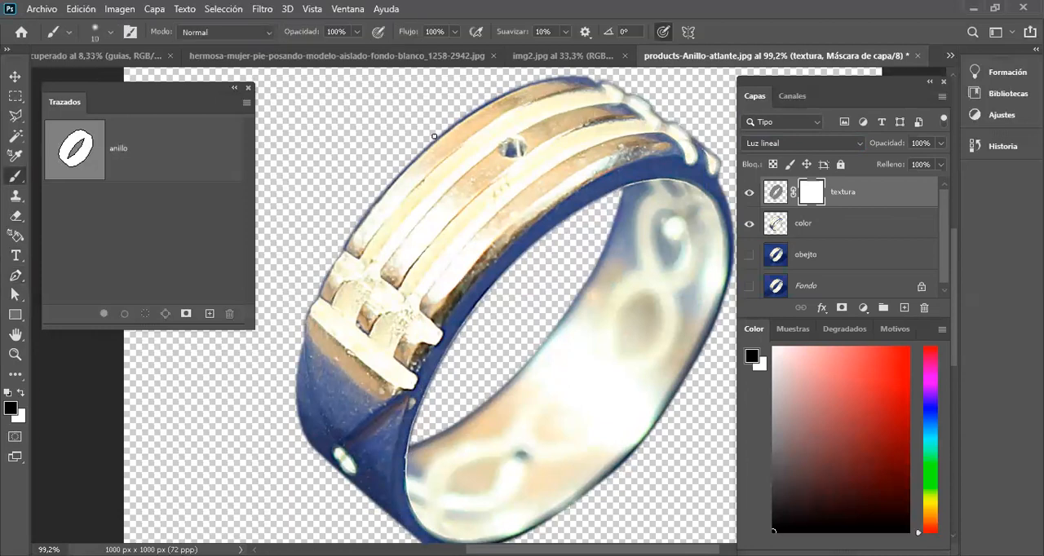
pyautogui.rightClick(421, 158)
pyautogui.moveTo(508, 194); pyautogui.dragTo(521, 195)
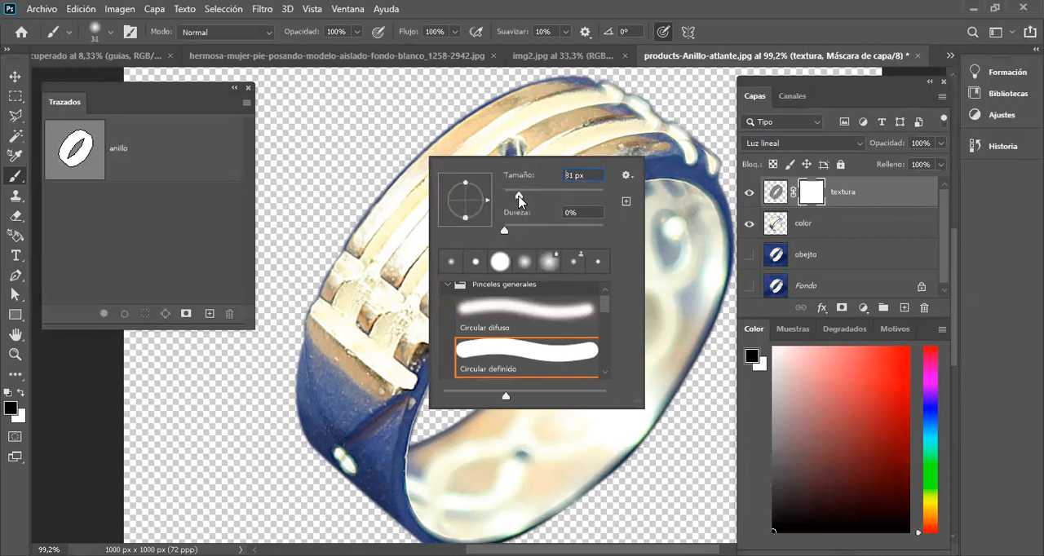
pyautogui.click(355, 31)
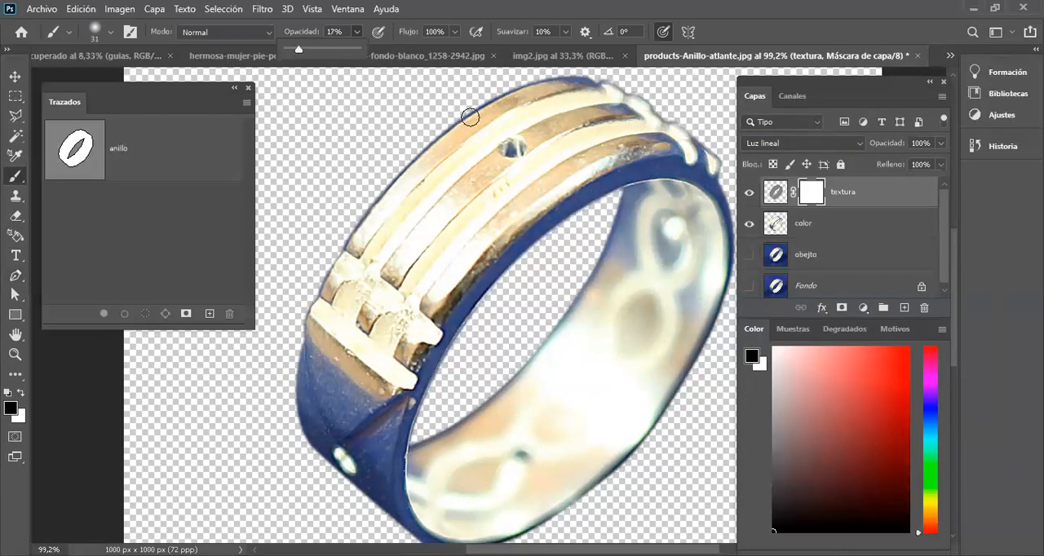
# Step: Paint black on the textura mask over the speckled gold bands around the ring's hole to soften their grain
pyautogui.scroll(5, 475, 123)
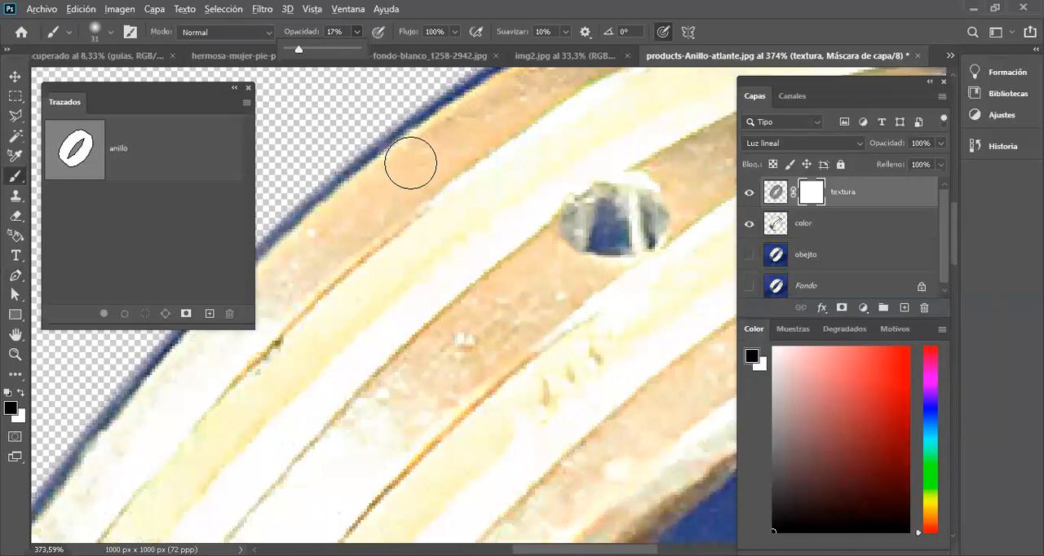
pyautogui.scroll(-2, 416, 171)
pyautogui.moveTo(428, 271); pyautogui.dragTo(460, 187)
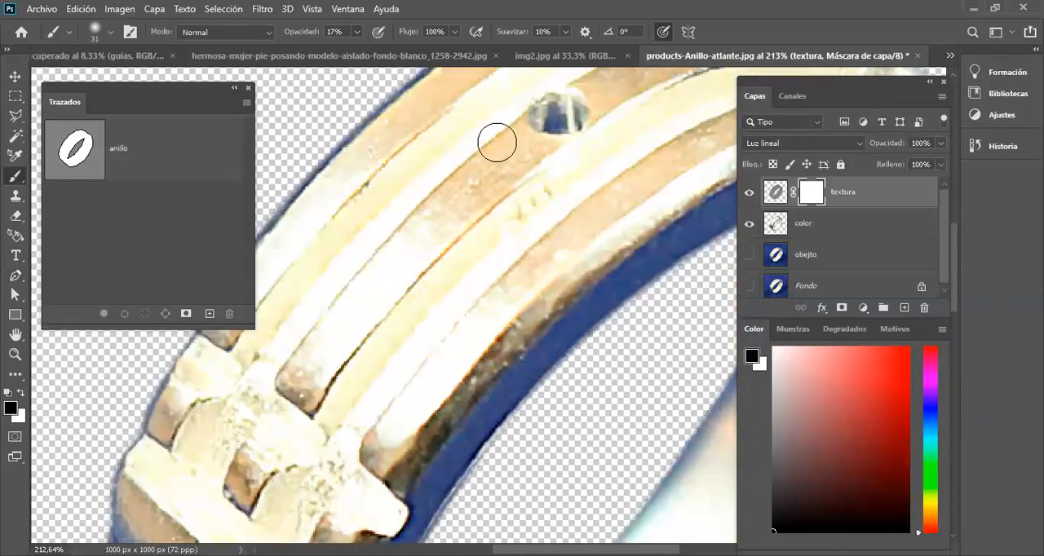
pyautogui.moveTo(508, 155)
pyautogui.mouseDown()
pyautogui.moveTo(413, 252)
pyautogui.moveTo(508, 153)
pyautogui.moveTo(395, 242)
pyautogui.moveTo(517, 150)
pyautogui.moveTo(393, 267)
pyautogui.moveTo(512, 164)
pyautogui.mouseUp()
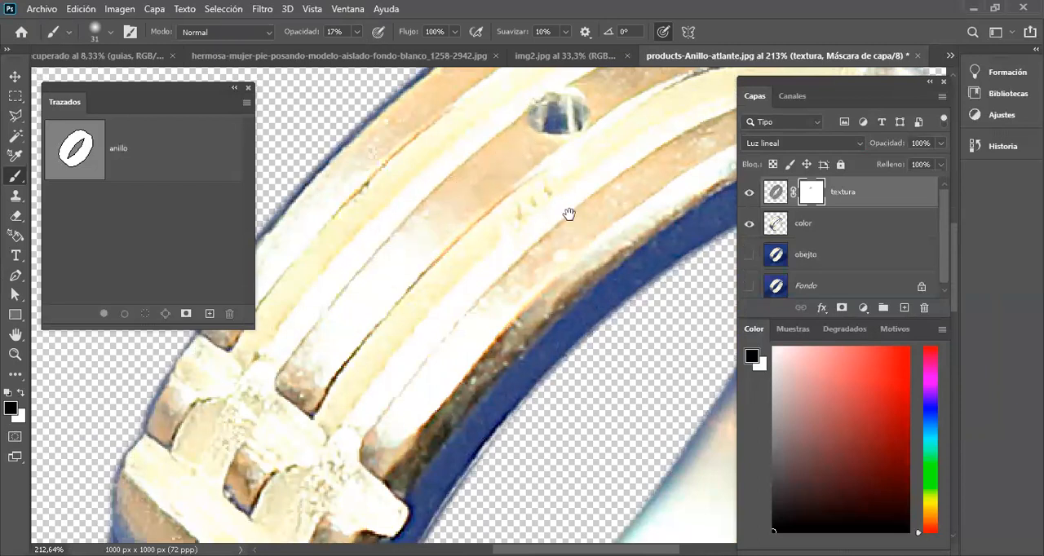
pyautogui.moveTo(569, 215); pyautogui.dragTo(452, 243)
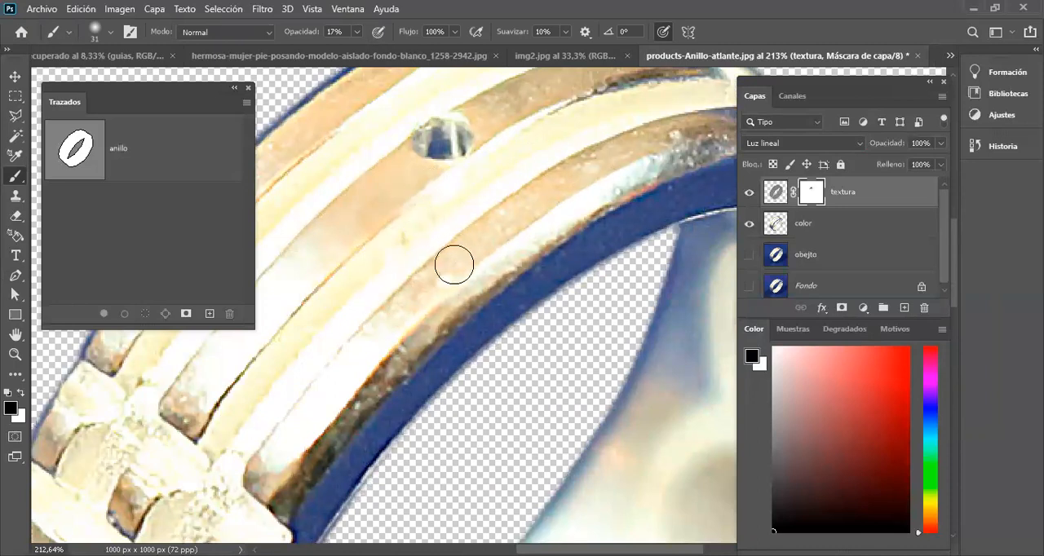
pyautogui.moveTo(615, 171); pyautogui.dragTo(468, 246)
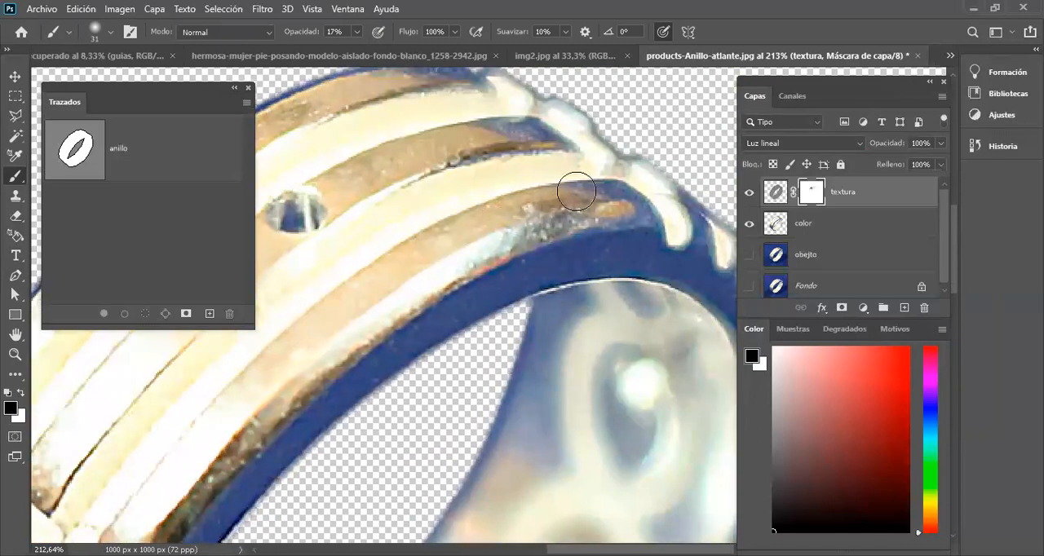
# Step: Paint the textura mask over the ring's inner-edge band and link ornament to smooth their rough texture
pyautogui.moveTo(420, 244); pyautogui.dragTo(579, 114)
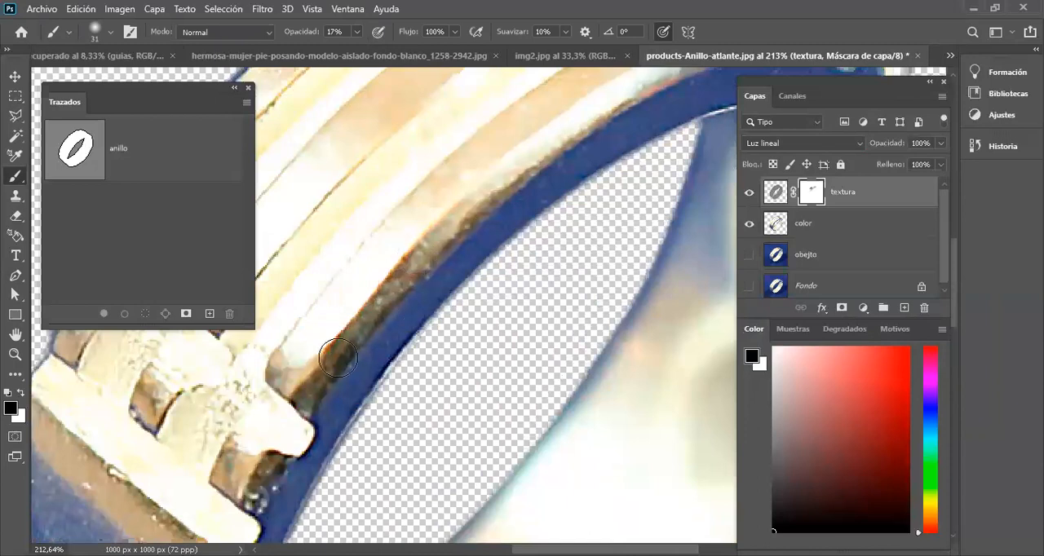
pyautogui.moveTo(326, 354); pyautogui.dragTo(522, 186)
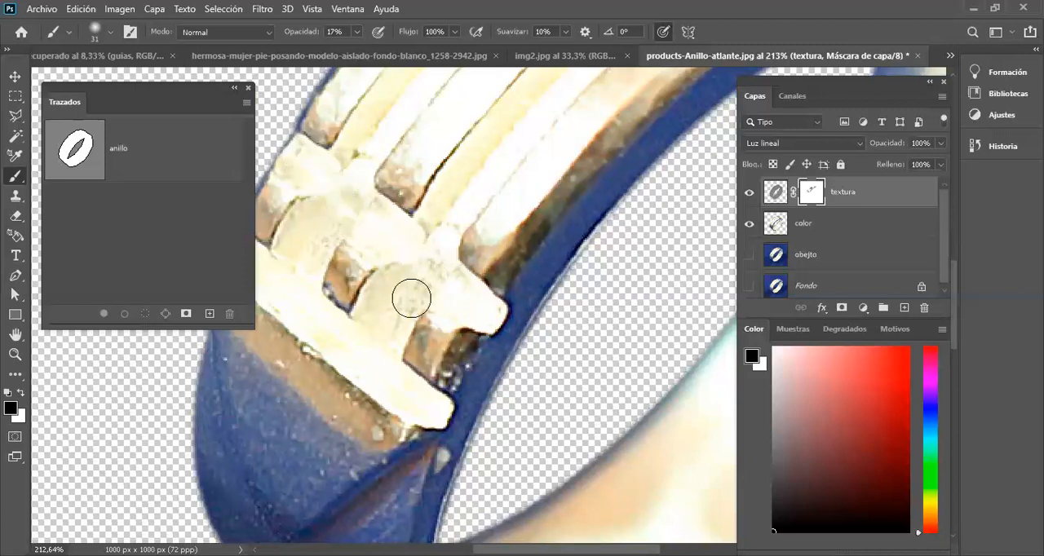
pyautogui.scroll(-2, 405, 254)
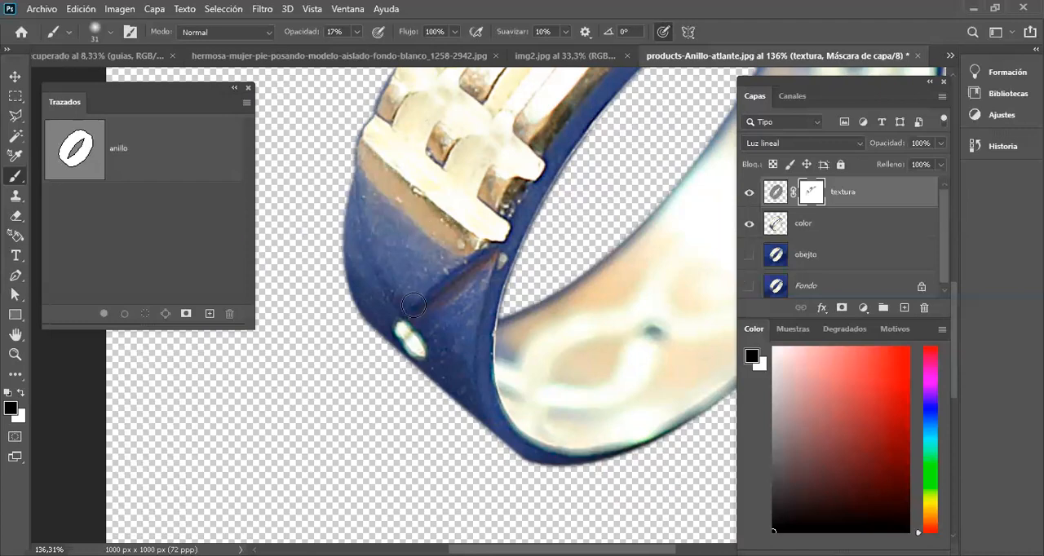
pyautogui.scroll(-3, 408, 300)
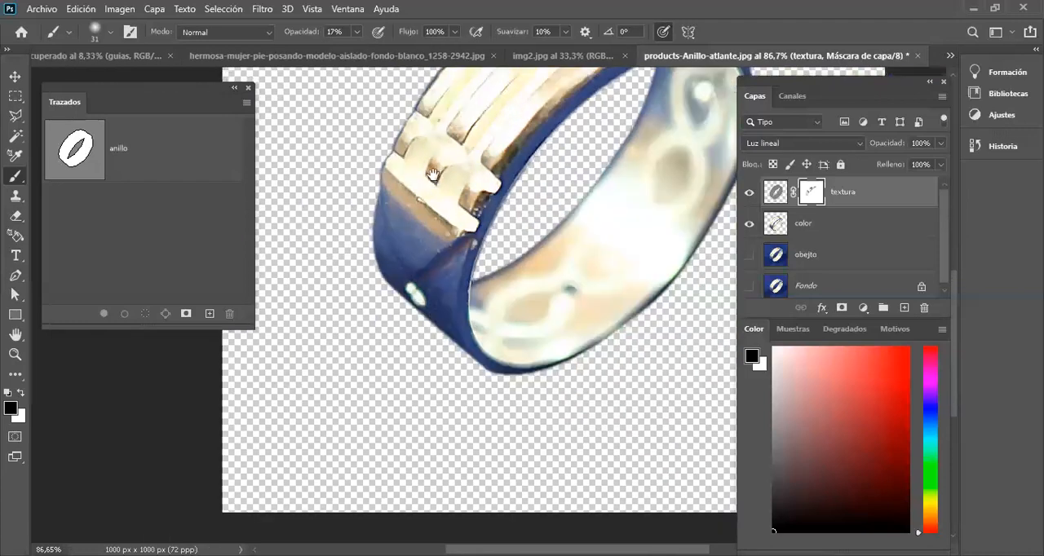
pyautogui.scroll(3, 358, 420)
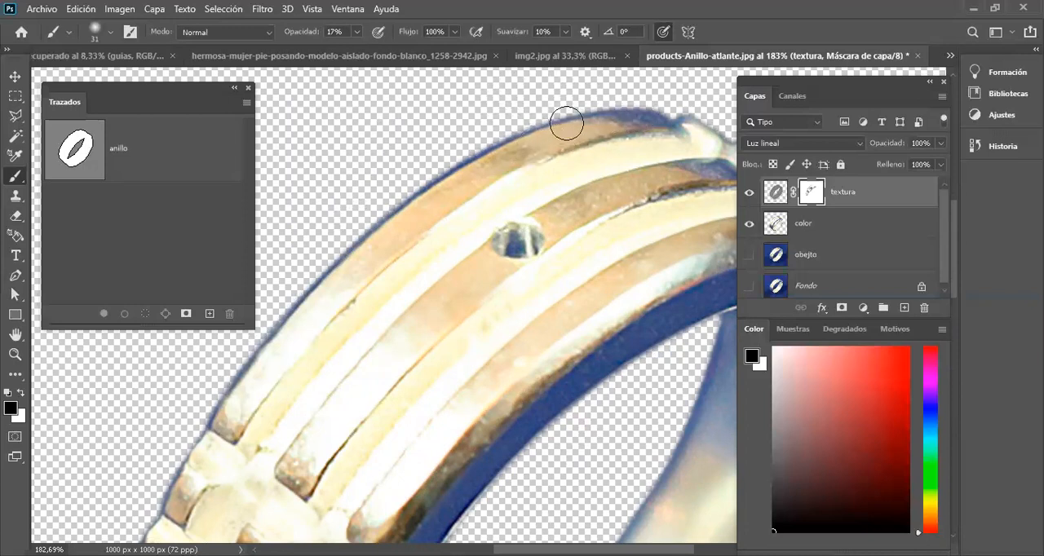
# Step: Mask the remaining texture grain along the outer gold bands between the ring's upper end and the link ornament
pyautogui.moveTo(578, 226); pyautogui.dragTo(550, 179)
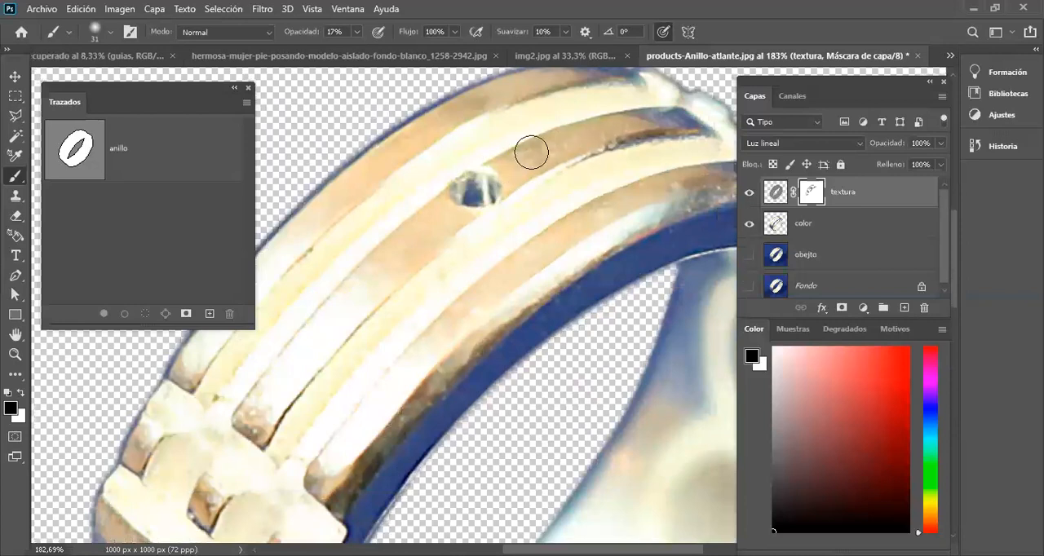
pyautogui.scroll(-4, 556, 127)
pyautogui.scroll(4, 608, 160)
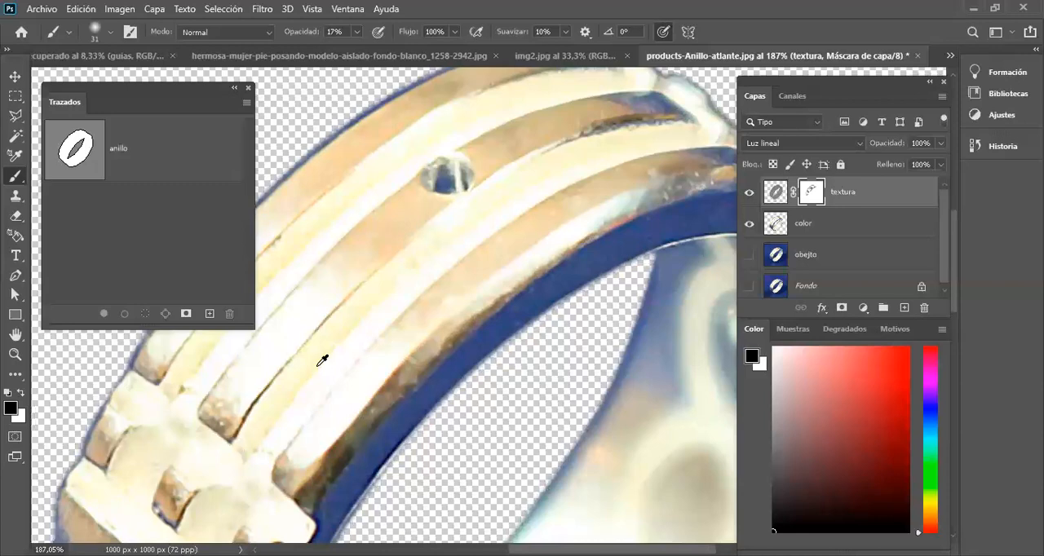
pyautogui.scroll(-6, 348, 329)
pyautogui.scroll(-2, 348, 330)
pyautogui.scroll(6, 406, 294)
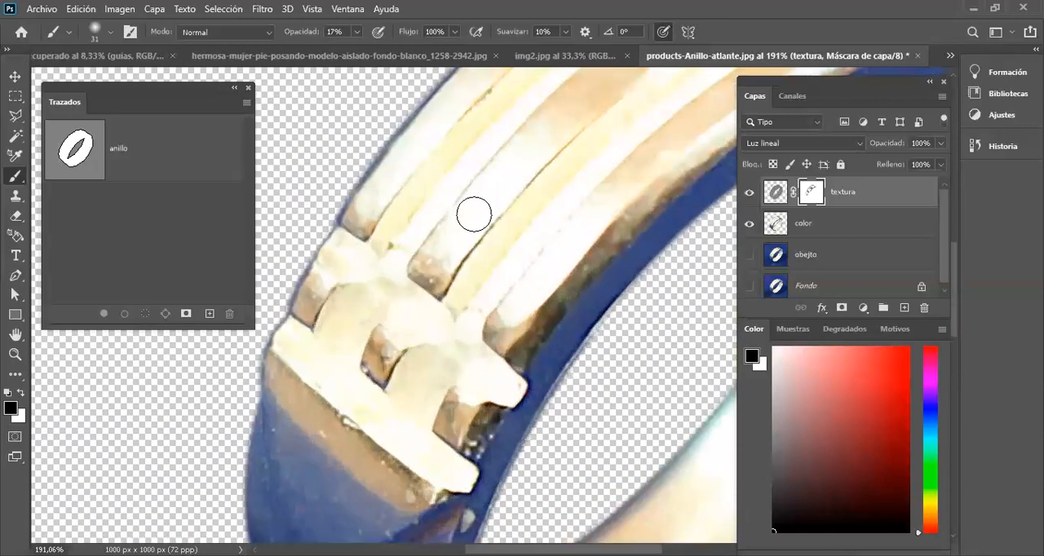
pyautogui.scroll(-6, 436, 238)
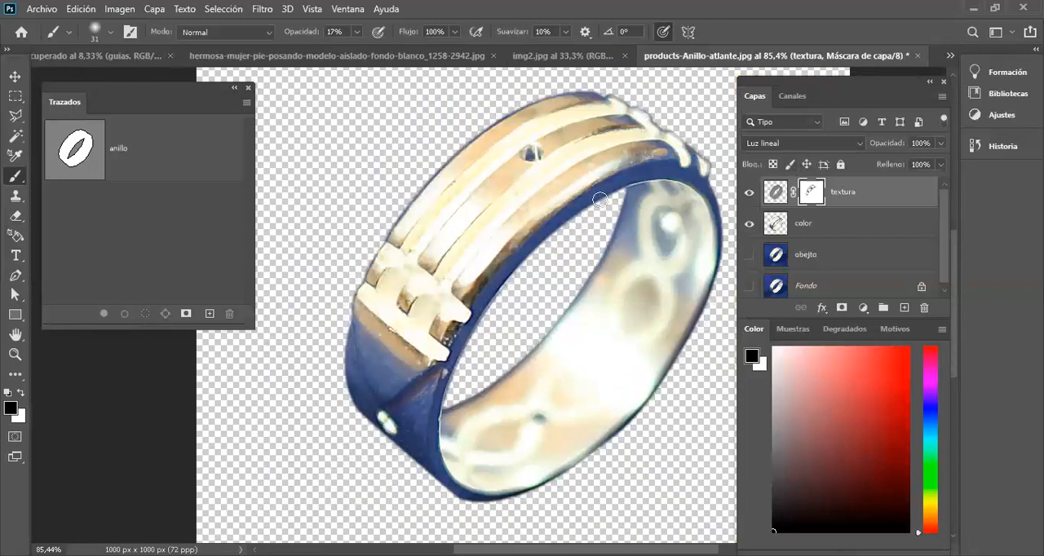
# Step: Select the color layer, hide textura, and set up the Clone Stamp at 55% opacity for the link ornament
pyautogui.click(819, 222)
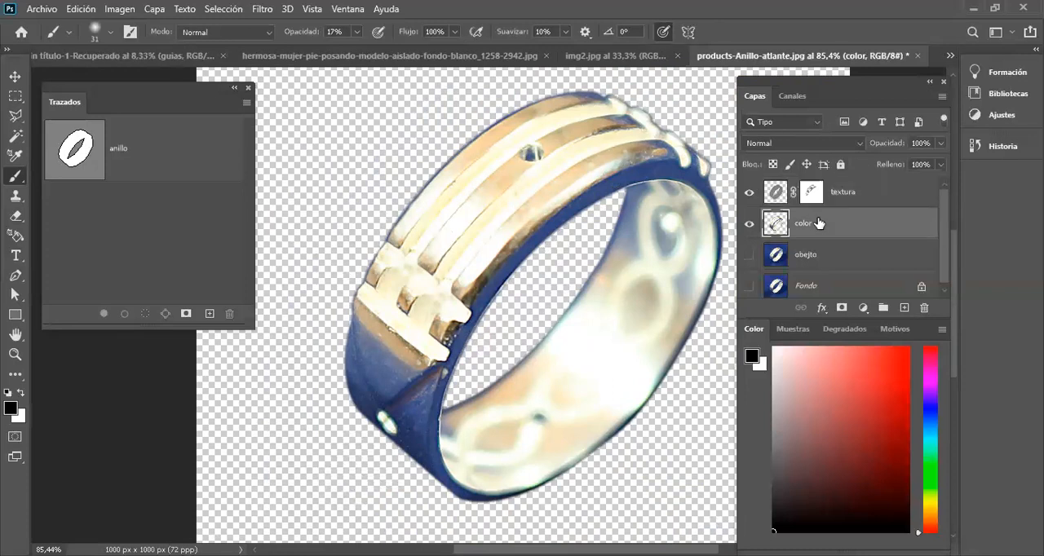
pyautogui.scroll(5, 617, 223)
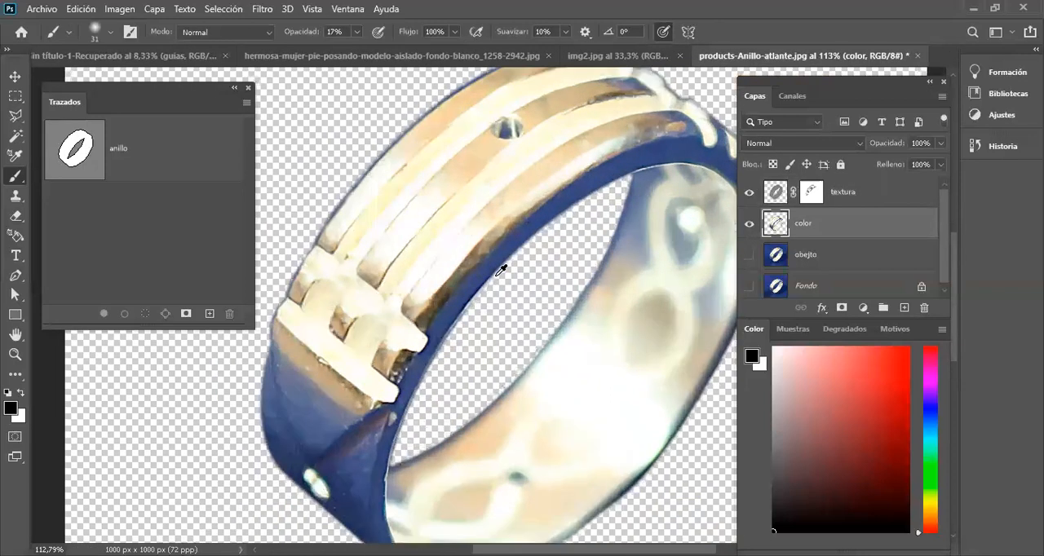
pyautogui.moveTo(422, 309); pyautogui.dragTo(493, 260)
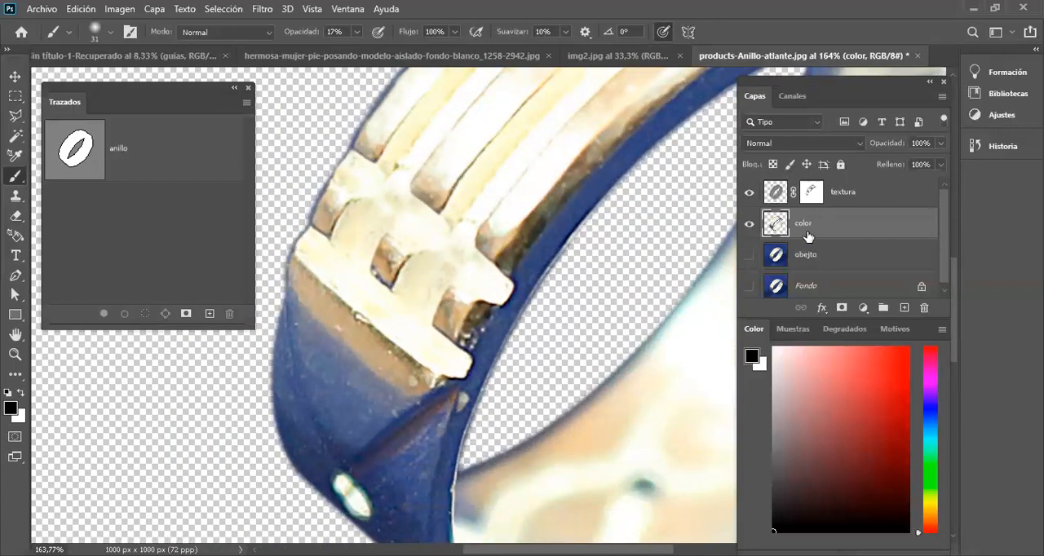
pyautogui.press('s')
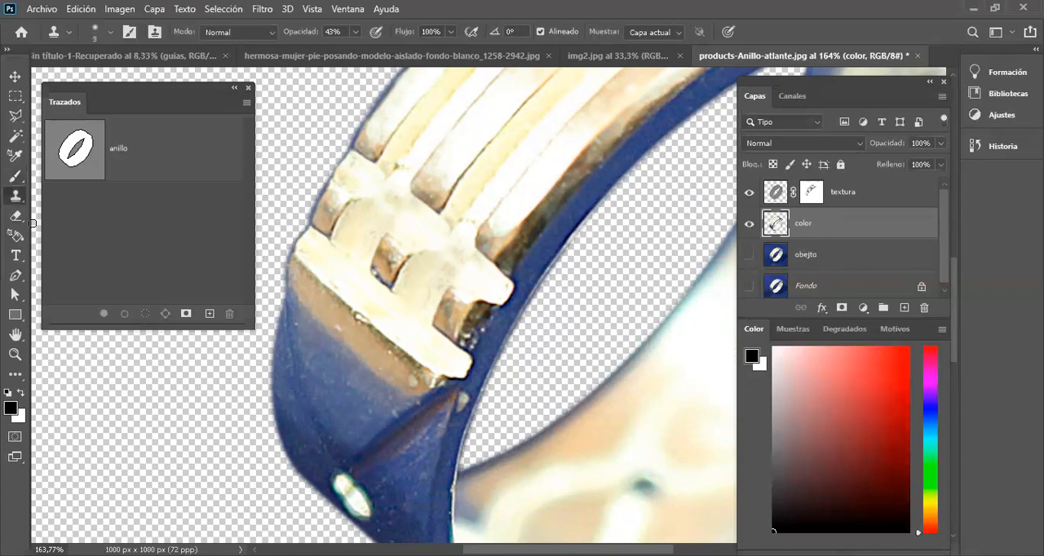
pyautogui.click(754, 193)
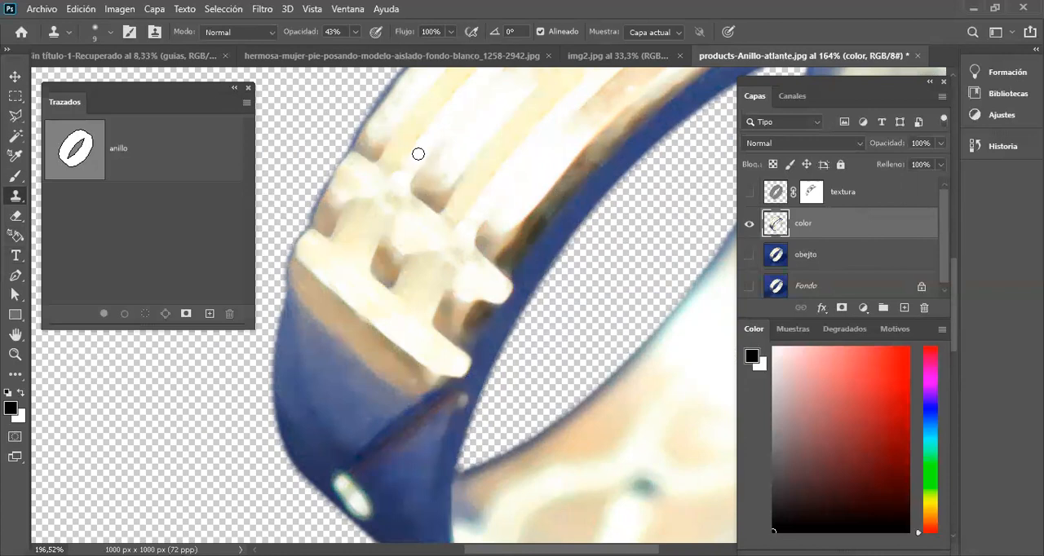
pyautogui.scroll(3, 415, 154)
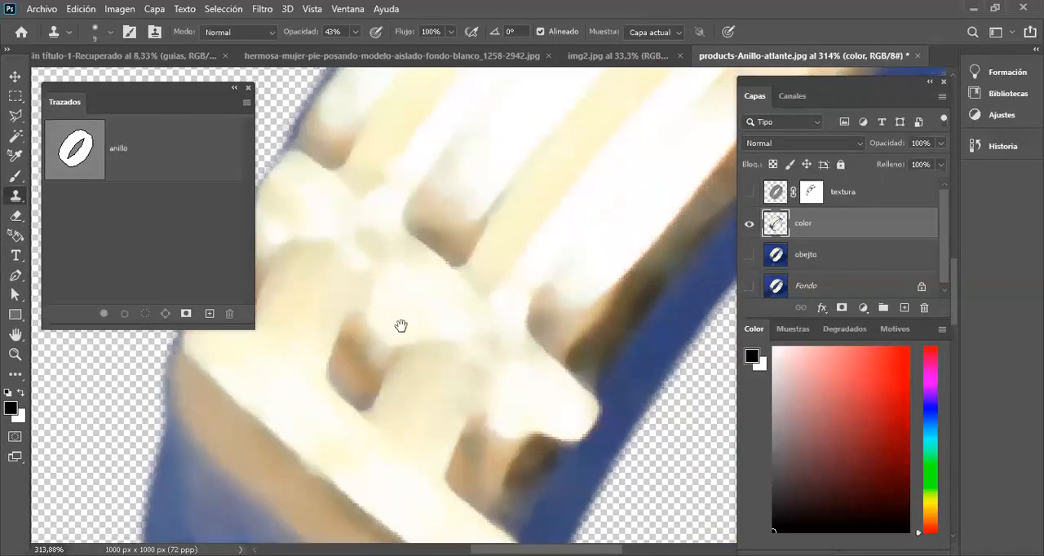
pyautogui.moveTo(401, 326); pyautogui.dragTo(452, 272)
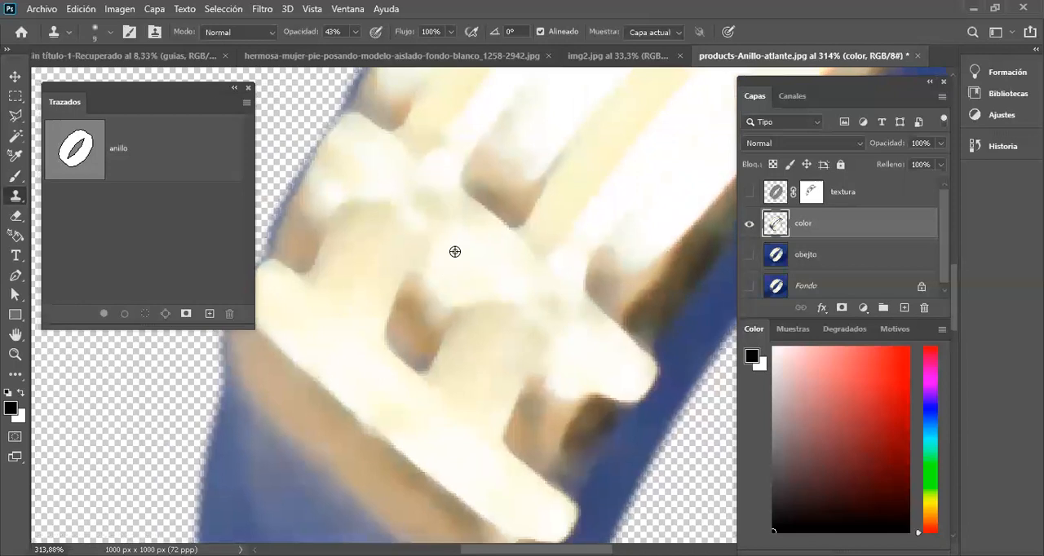
pyautogui.click(364, 50)
# Step: Clone clean cream tones over the blotches on the middle of the link ornament on the color layer
pyautogui.moveTo(449, 219)
pyautogui.mouseDown()
pyautogui.moveTo(404, 187)
pyautogui.moveTo(448, 214)
pyautogui.moveTo(438, 217)
pyautogui.moveTo(452, 242)
pyautogui.moveTo(432, 234)
pyautogui.moveTo(448, 221)
pyautogui.moveTo(454, 247)
pyautogui.mouseUp()
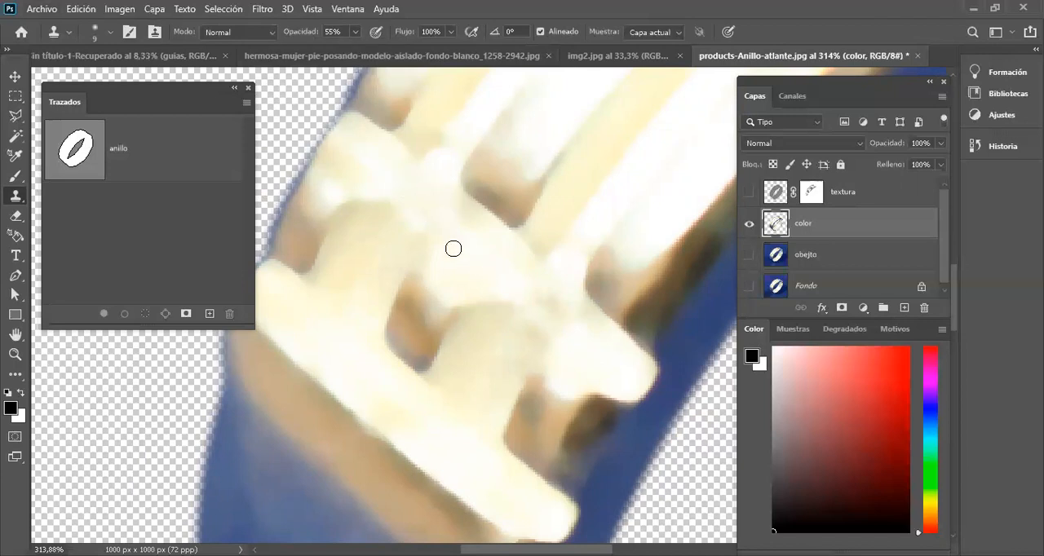
pyautogui.moveTo(457, 212)
pyautogui.mouseDown()
pyautogui.moveTo(473, 225)
pyautogui.moveTo(461, 203)
pyautogui.moveTo(463, 229)
pyautogui.mouseUp()
pyautogui.moveTo(487, 270); pyautogui.dragTo(432, 223)
pyautogui.keyDown('alt'); pyautogui.click(485, 247); pyautogui.keyUp('alt')
pyautogui.moveTo(499, 257); pyautogui.dragTo(479, 245)
pyautogui.keyDown('alt'); pyautogui.click(435, 234); pyautogui.keyUp('alt')
pyautogui.moveTo(501, 282)
pyautogui.mouseDown()
pyautogui.moveTo(464, 225)
pyautogui.moveTo(543, 275)
pyautogui.moveTo(537, 261)
pyautogui.moveTo(527, 291)
pyautogui.moveTo(545, 314)
pyautogui.moveTo(478, 240)
pyautogui.moveTo(536, 305)
pyautogui.moveTo(484, 266)
pyautogui.moveTo(505, 292)
pyautogui.moveTo(543, 310)
pyautogui.moveTo(508, 277)
pyautogui.mouseUp()
pyautogui.keyDown('alt'); pyautogui.click(464, 226); pyautogui.keyUp('alt')
# Step: Clone clean tones over the uneven patches near the link ornament's inner tip on the color layer
pyautogui.keyDown('alt'); pyautogui.click(545, 315); pyautogui.keyUp('alt')
pyautogui.keyDown('alt'); pyautogui.click(535, 305); pyautogui.keyUp('alt')
pyautogui.keyDown('alt'); pyautogui.click(540, 310); pyautogui.keyUp('alt')
pyautogui.keyDown('alt'); pyautogui.click(574, 315); pyautogui.keyUp('alt')
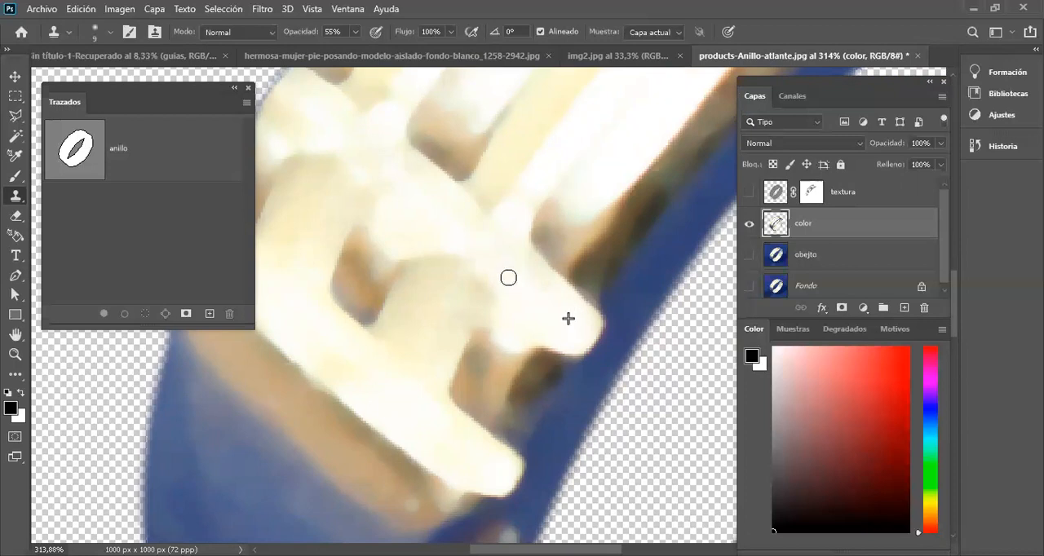
pyautogui.scroll(-5, 480, 259)
pyautogui.scroll(-2, 473, 251)
pyautogui.scroll(3, 419, 193)
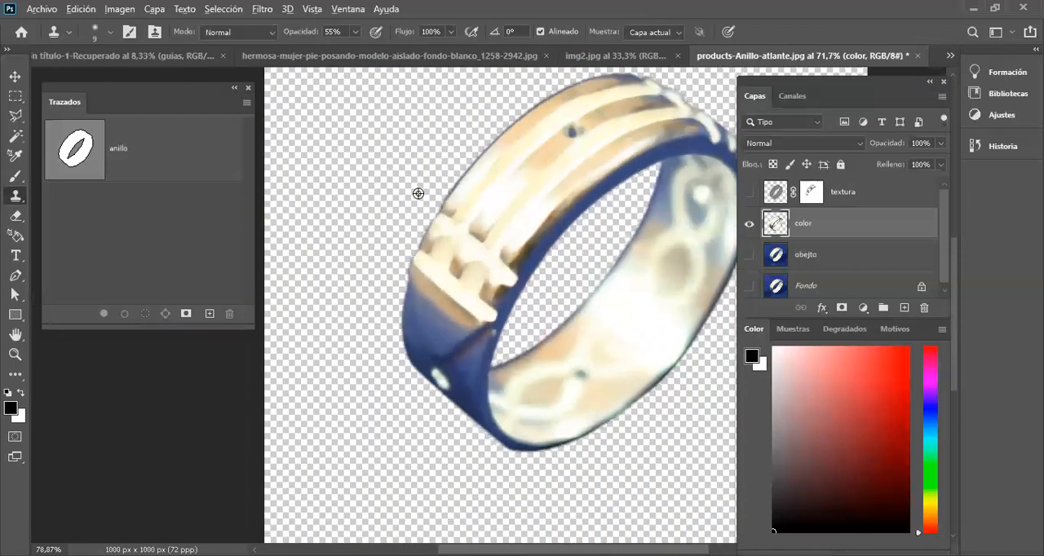
# Step: Show the textura layer again, then group it with the color layer as "frecuencias"
pyautogui.click(749, 193)
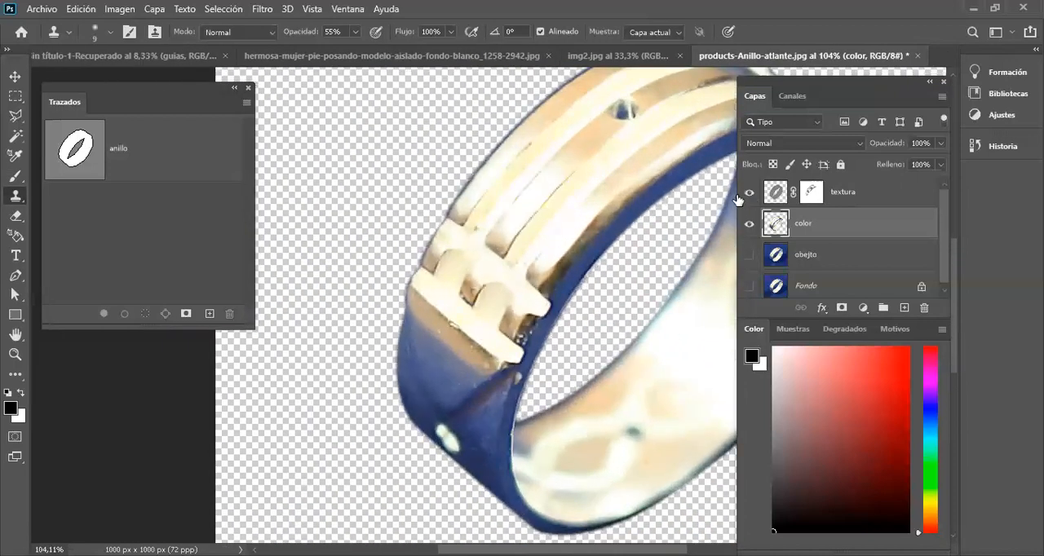
pyautogui.keyDown('shift'); pyautogui.click(855, 194); pyautogui.keyUp('shift')
pyautogui.hotkey('ctrl', 'g')
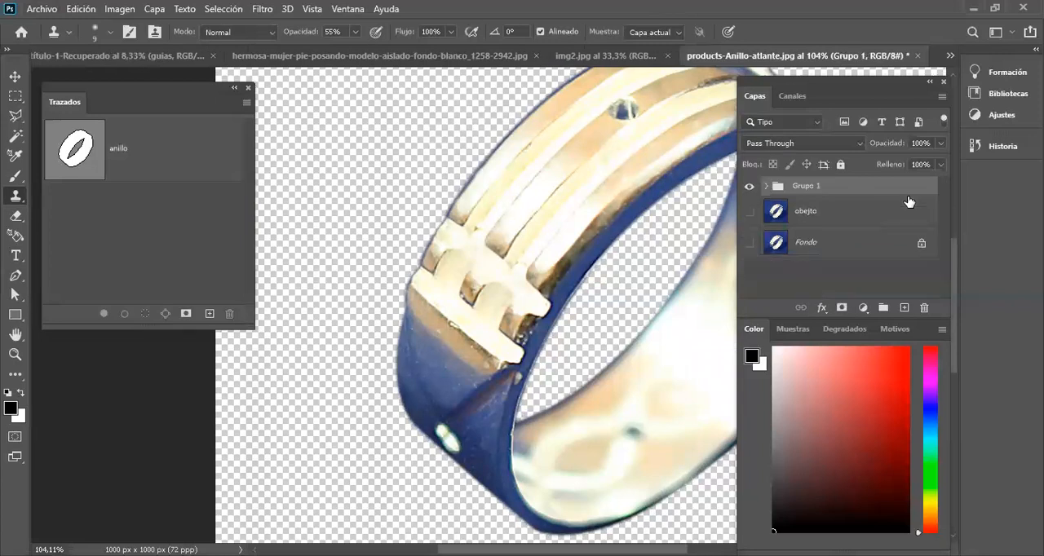
pyautogui.doubleClick(817, 185)
pyautogui.write('frecuencias')
pyautogui.press('Return')
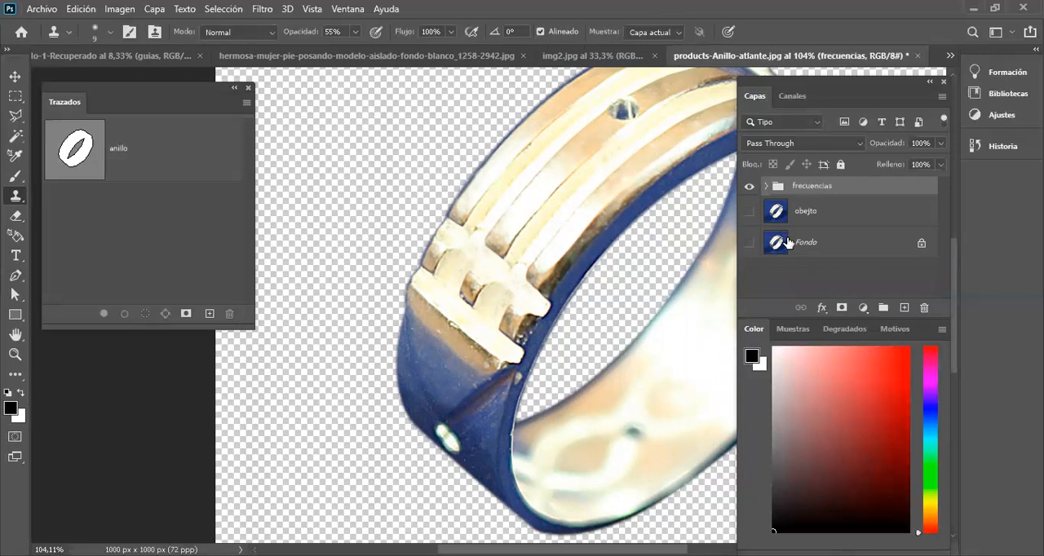
# Step: Show the unretouched obejto layer beneath the frecuencias group
pyautogui.scroll(-2, 636, 206)
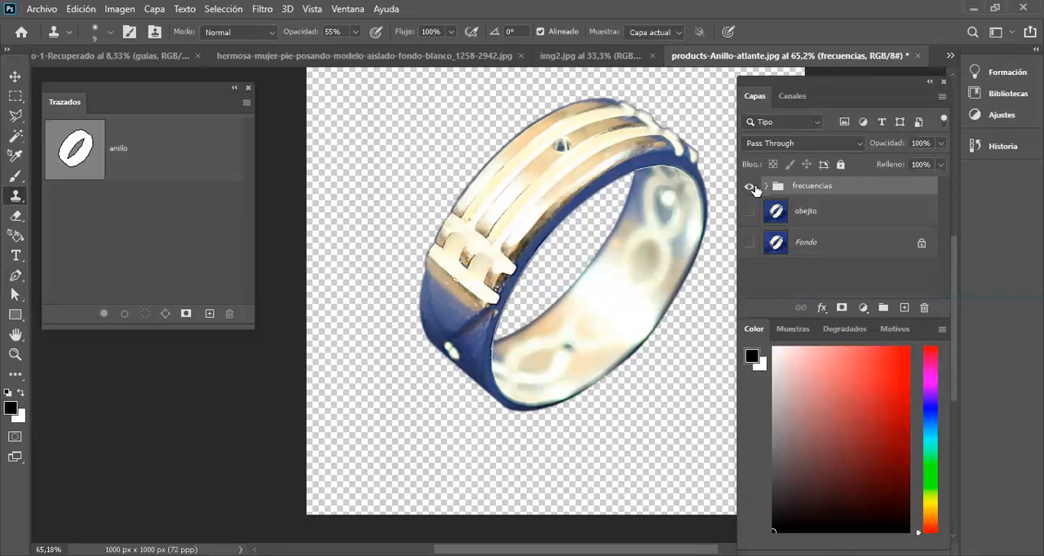
pyautogui.click(749, 187)
pyautogui.click(750, 211)
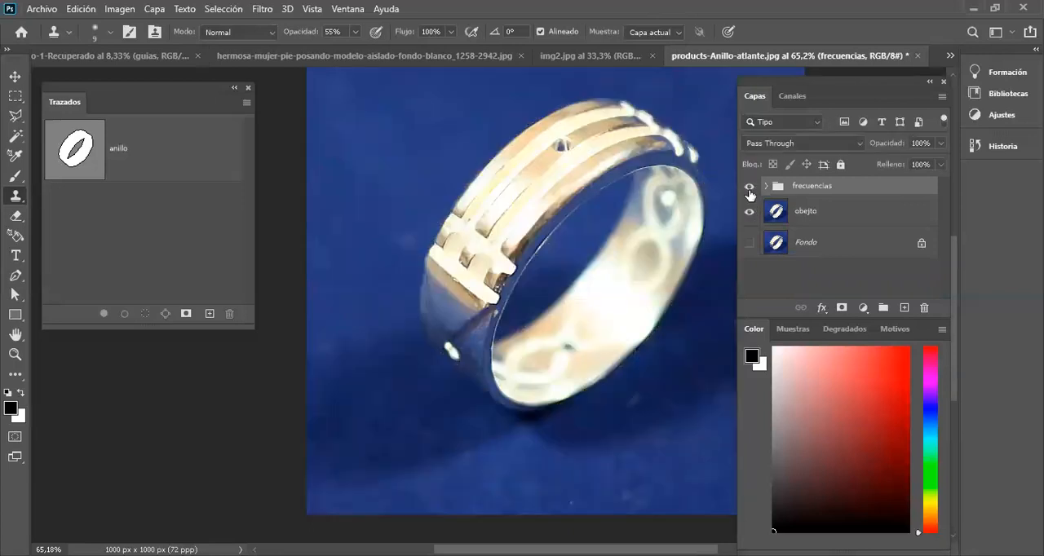
# Step: Toggle the frecuencias group's visibility repeatedly to compare the ring before and after retouching
pyautogui.click(750, 190)
pyautogui.click(749, 190)
pyautogui.click(749, 190)
pyautogui.click(749, 190)
pyautogui.click(749, 190)
pyautogui.click(750, 190)
pyautogui.click(750, 189)
pyautogui.click(749, 188)
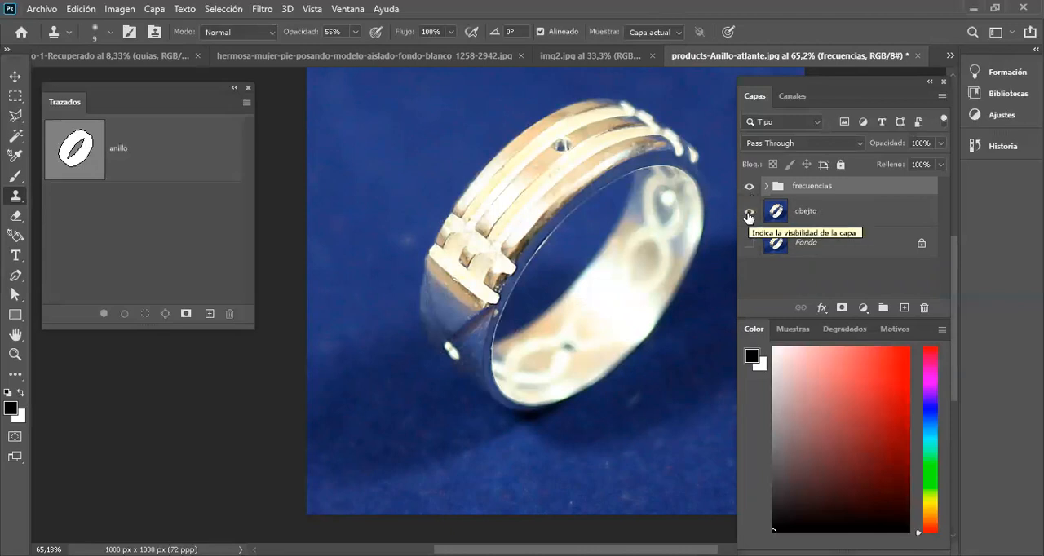
pyautogui.scroll(-3, 586, 255)
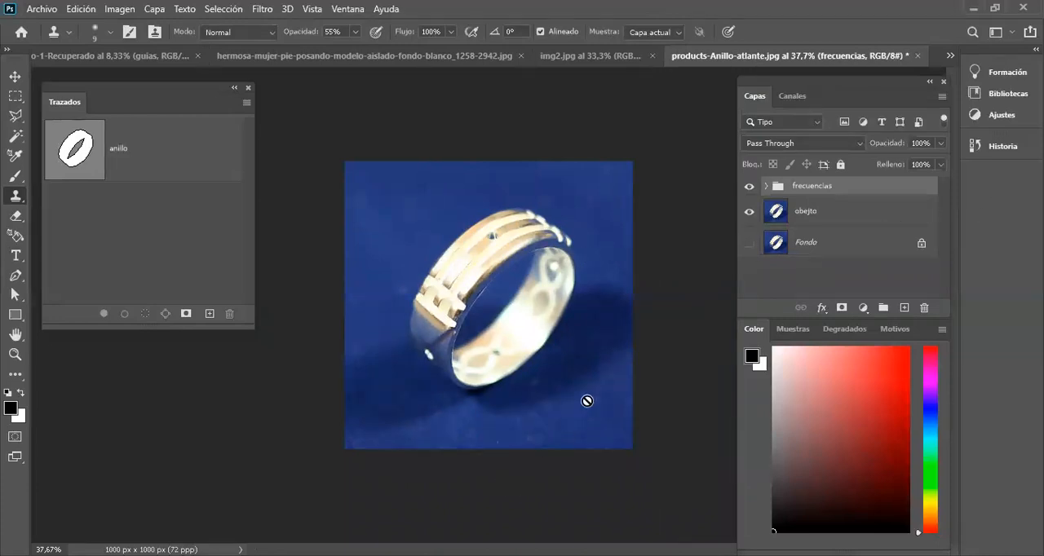
# Step: Add an empty layer directly above obejto and sample the background's blue as the Brush color
pyautogui.click(820, 206)
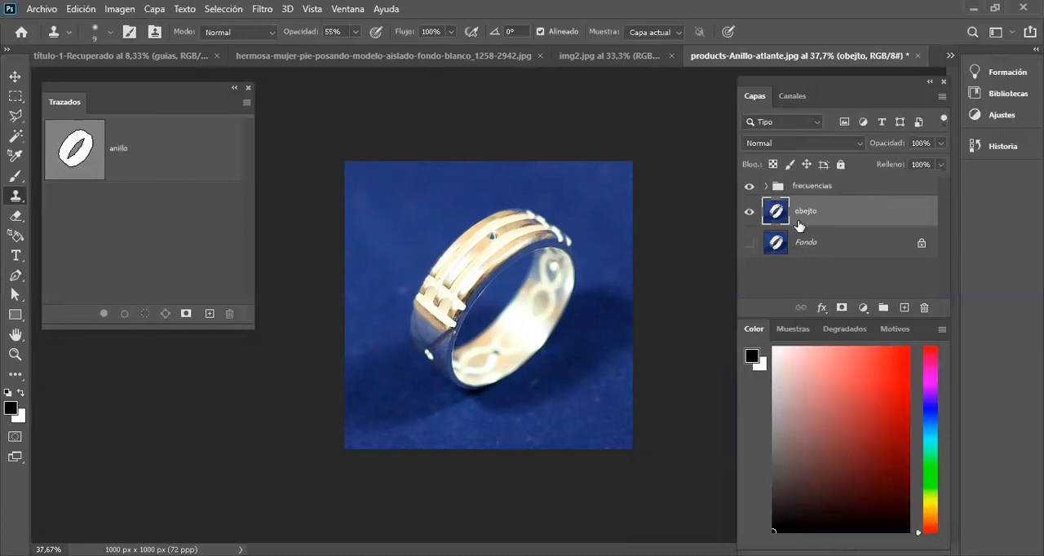
pyautogui.click(905, 308)
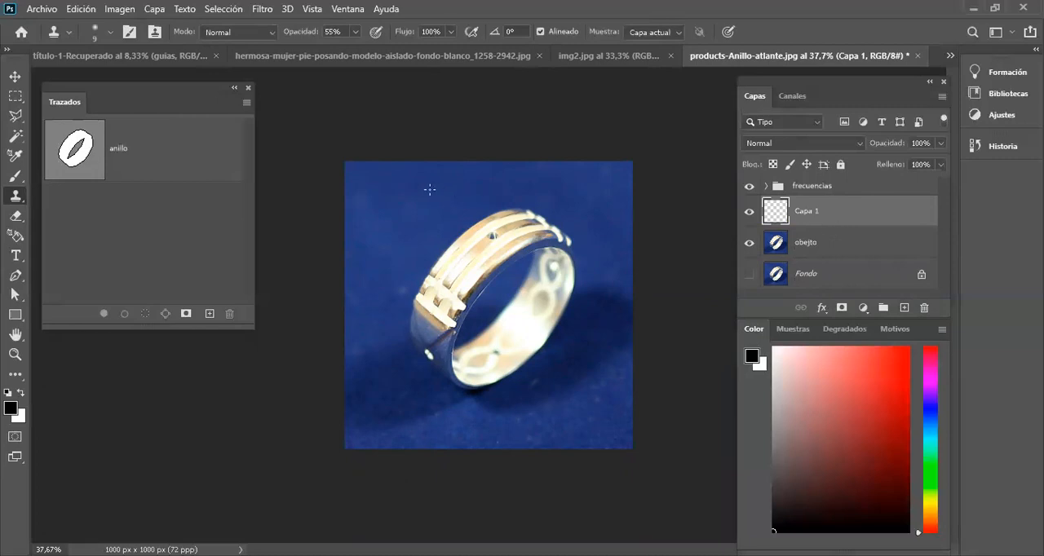
pyautogui.press('b')
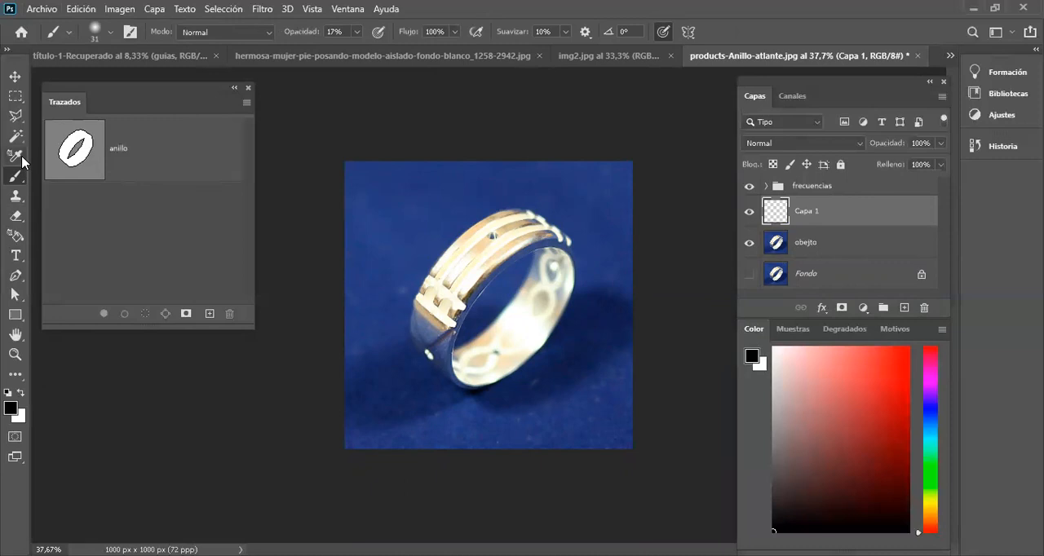
pyautogui.keyDown('alt'); pyautogui.click(443, 206); pyautogui.keyUp('alt')
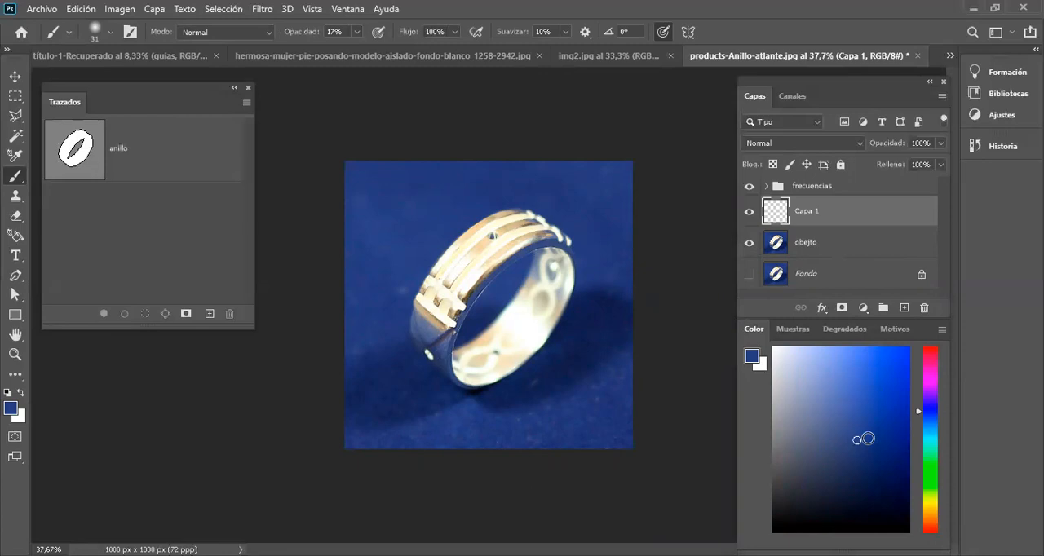
# Step: Fill Capa 1 with the sampled blue, lower its opacity to 36%, and toggle its visibility to compare the background
pyautogui.hotkey('alt', 'BackSpace')
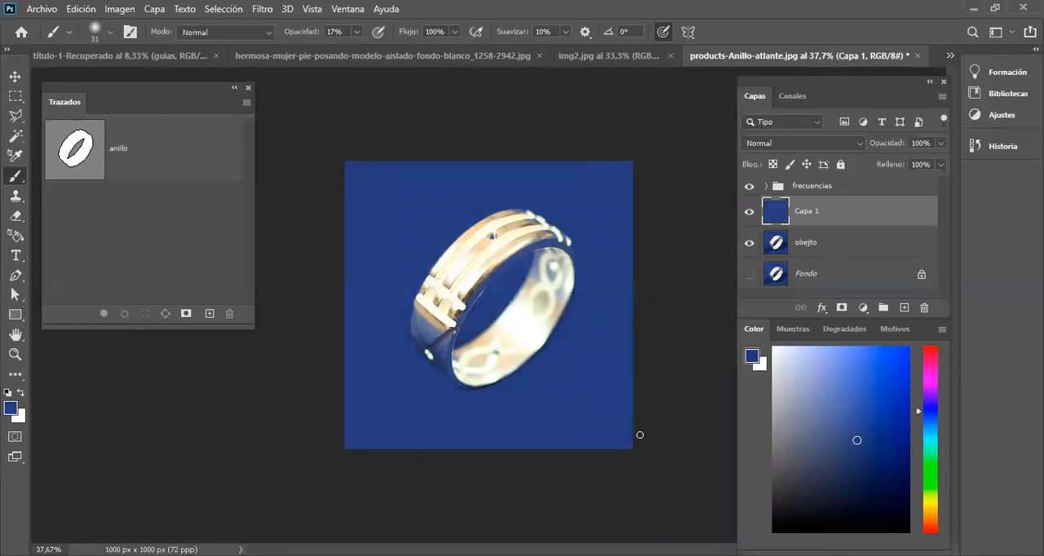
pyautogui.scroll(2, 465, 360)
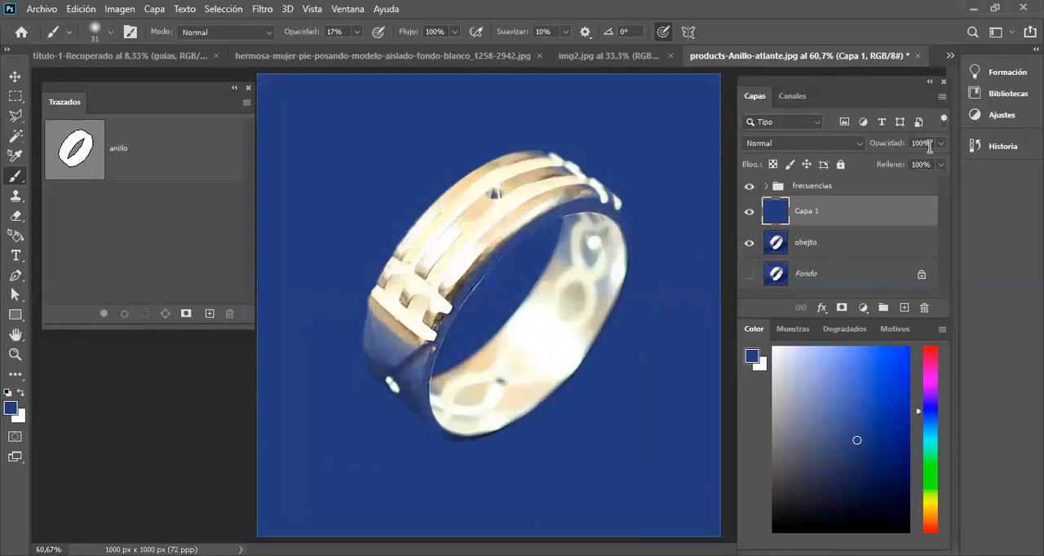
pyautogui.click(942, 148)
pyautogui.moveTo(939, 161); pyautogui.dragTo(894, 162)
pyautogui.scroll(-3, 563, 181)
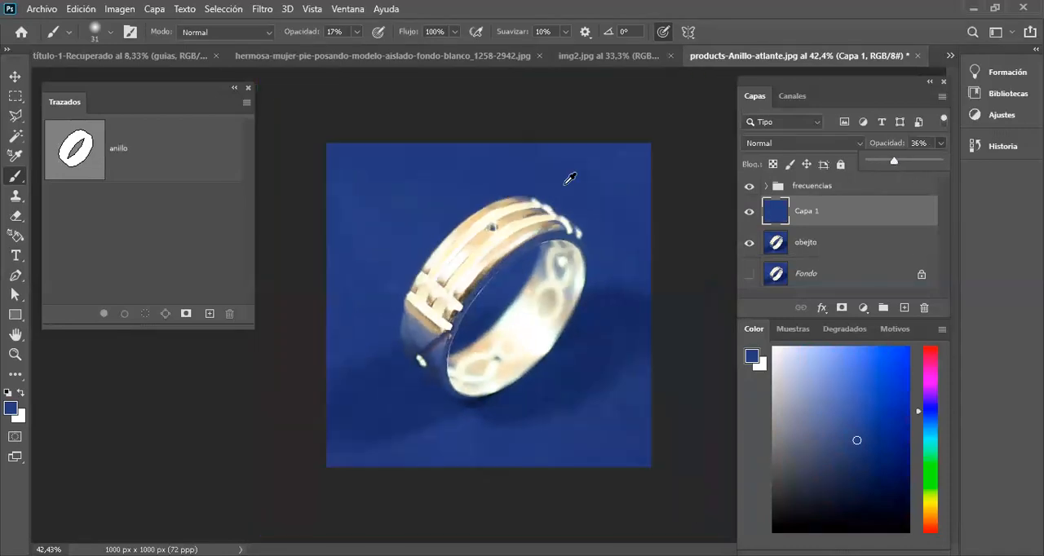
pyautogui.click(750, 212)
pyautogui.click(749, 212)
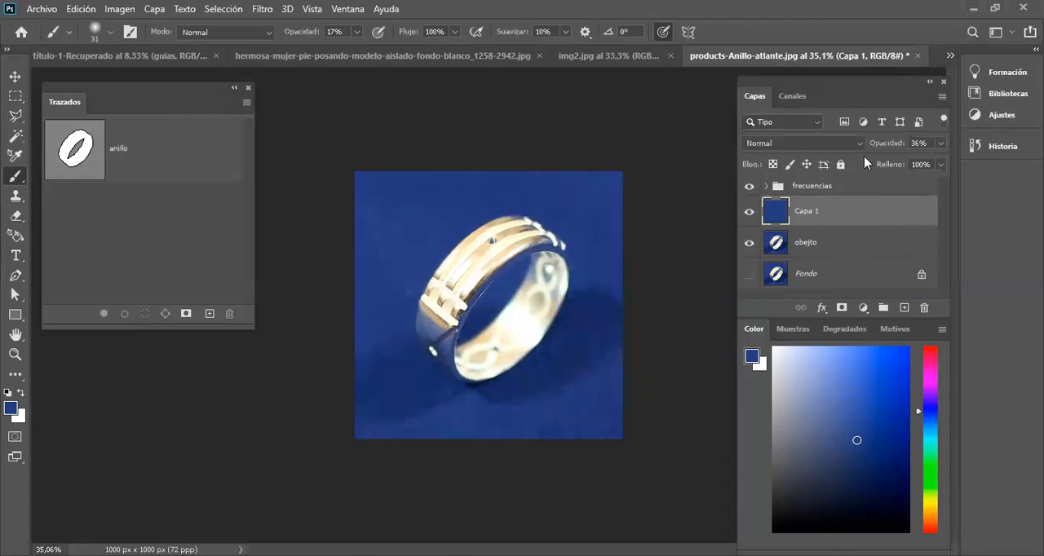
# Step: Set Capa 1's blend mode to Luz fuerte and toggle the layer's visibility to check the effect
pyautogui.click(815, 144)
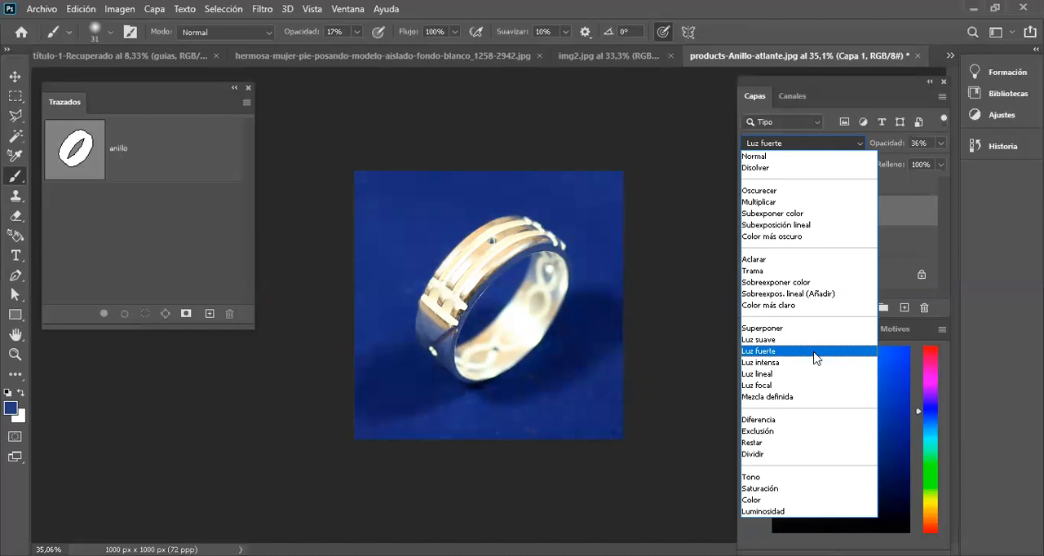
pyautogui.click(812, 350)
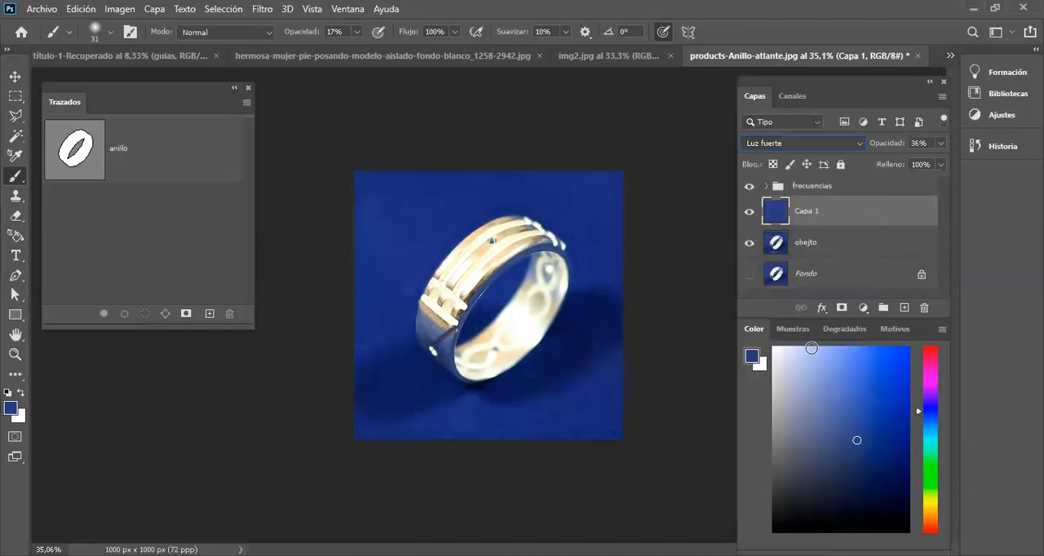
pyautogui.click(749, 212)
pyautogui.click(748, 212)
pyautogui.scroll(2, 556, 257)
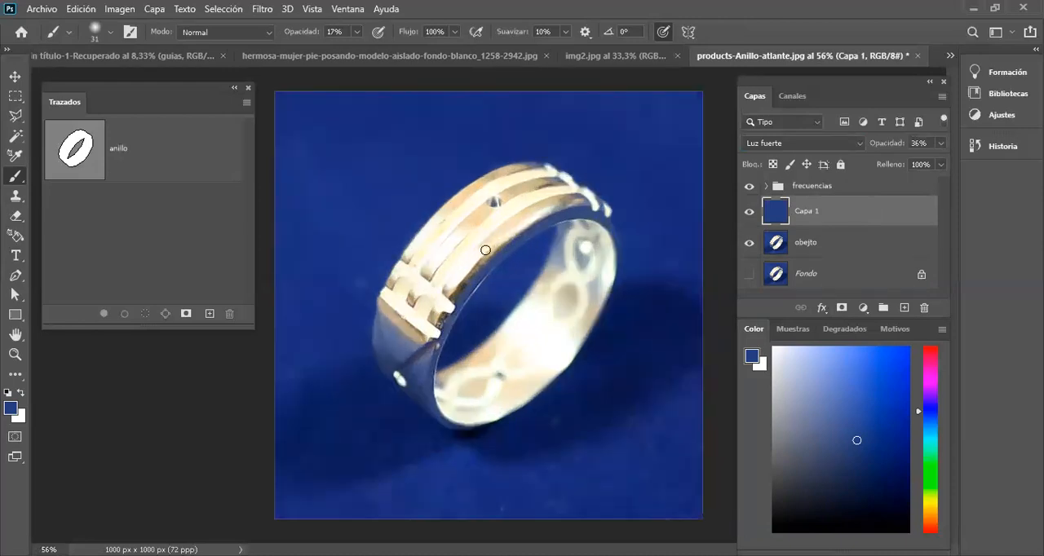
# Step: Add an empty layer above the frecuencias group and name it "matizado"
pyautogui.click(812, 194)
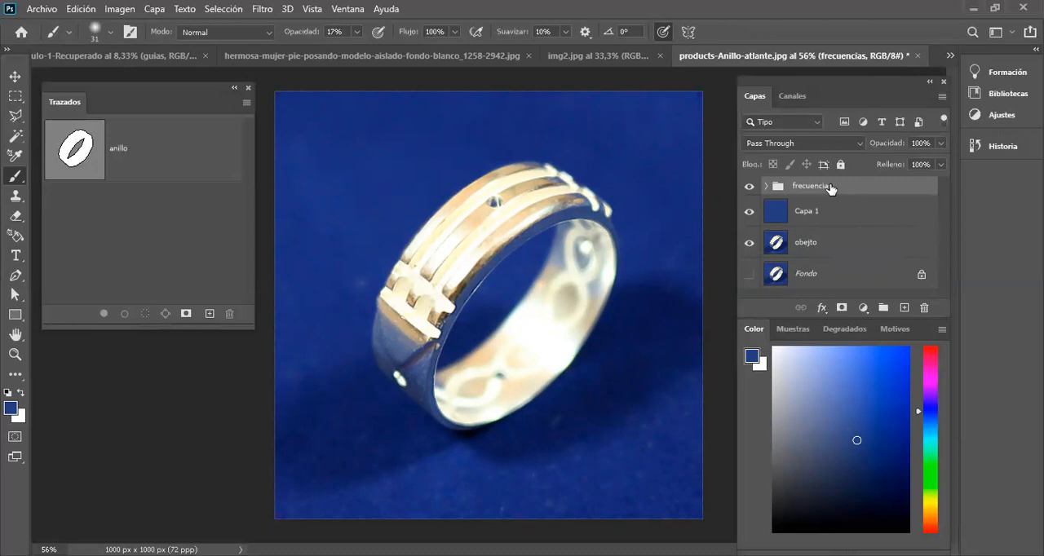
pyautogui.click(902, 308)
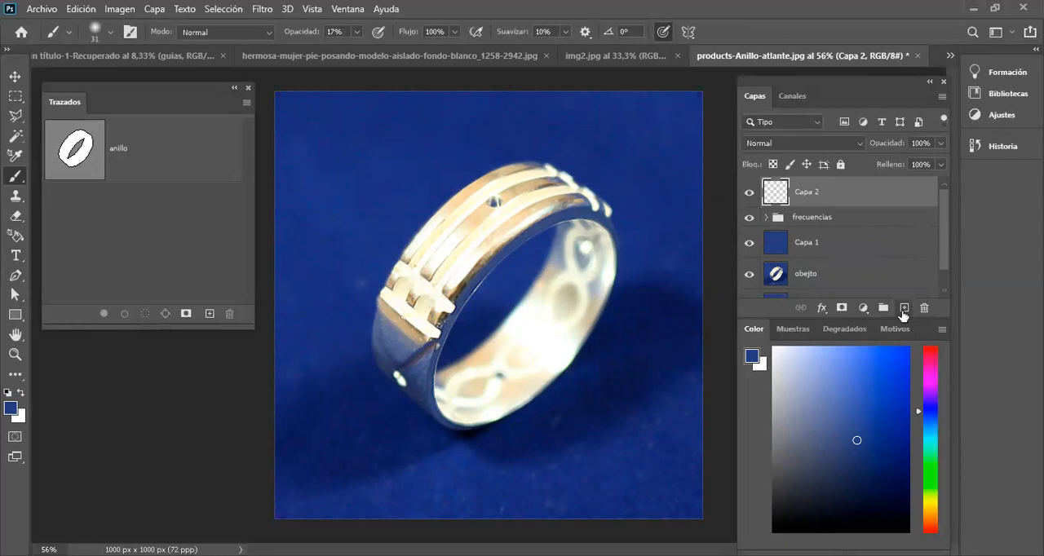
pyautogui.doubleClick(808, 192)
pyautogui.write('matizado')
pyautogui.press('Return')
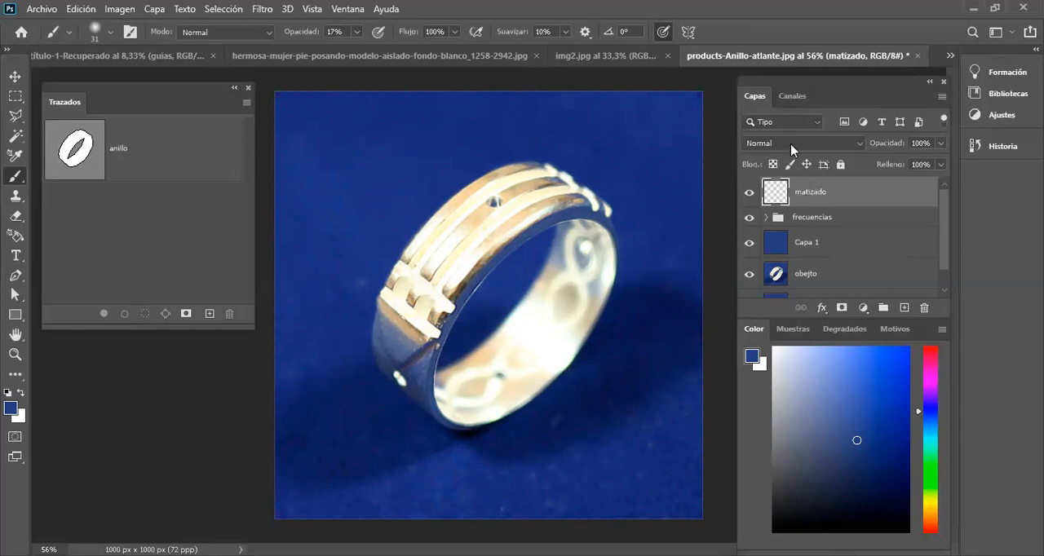
# Step: Load the anillo path as a selection around the ring with the matizado layer active
pyautogui.keyDown('ctrl'); pyautogui.click(86, 154); pyautogui.keyUp('ctrl')
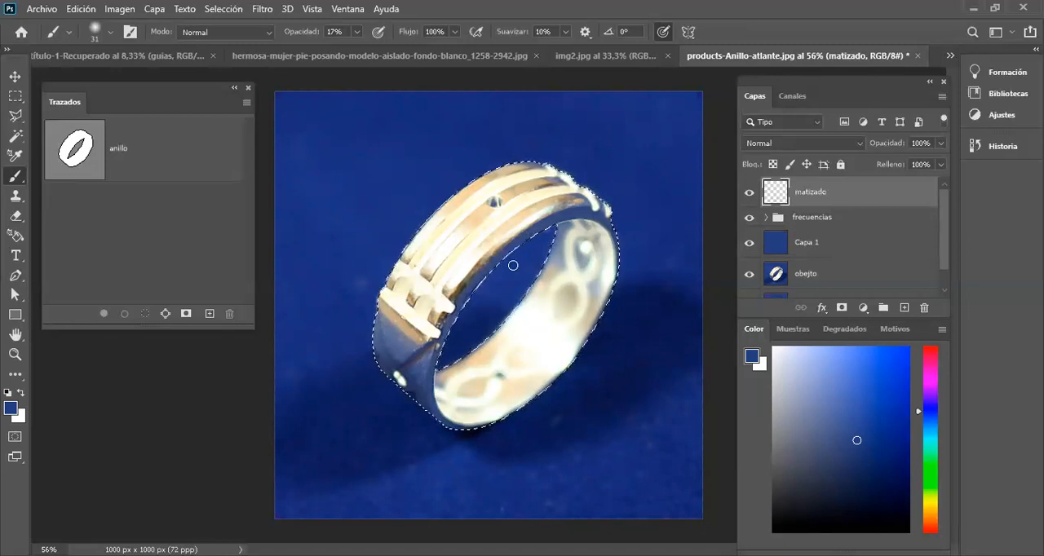
pyautogui.scroll(4, 590, 222)
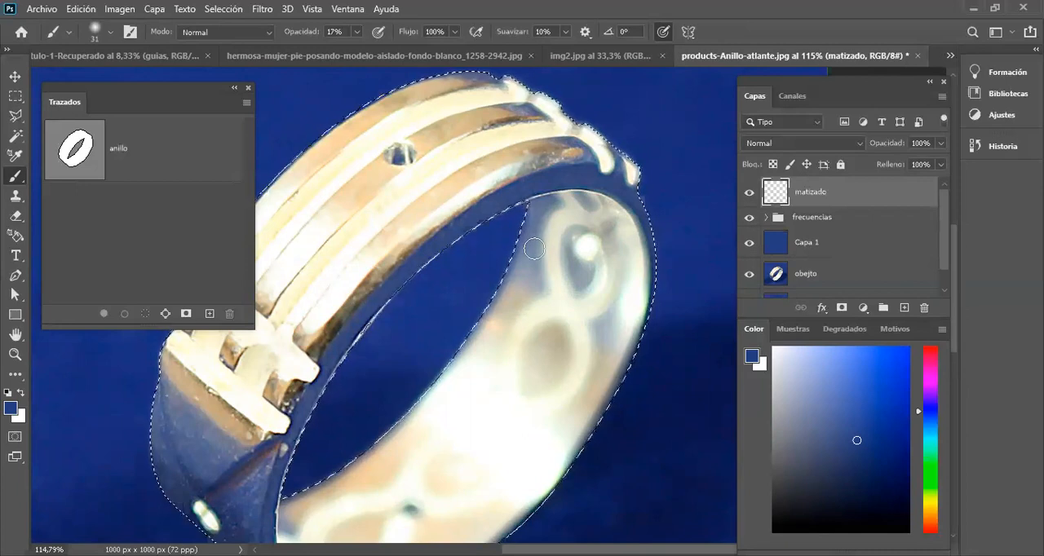
pyautogui.moveTo(408, 254); pyautogui.dragTo(507, 256)
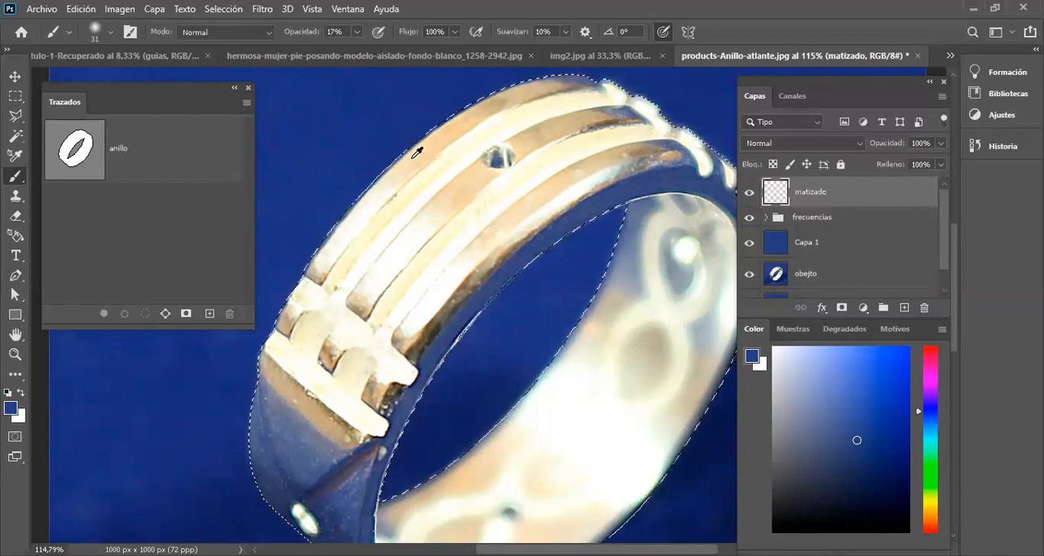
# Step: Sample peach, near-white and dark tones from the ring's outer bands as trial foreground colors
pyautogui.keyDown('alt'); pyautogui.click(414, 155); pyautogui.keyUp('alt')
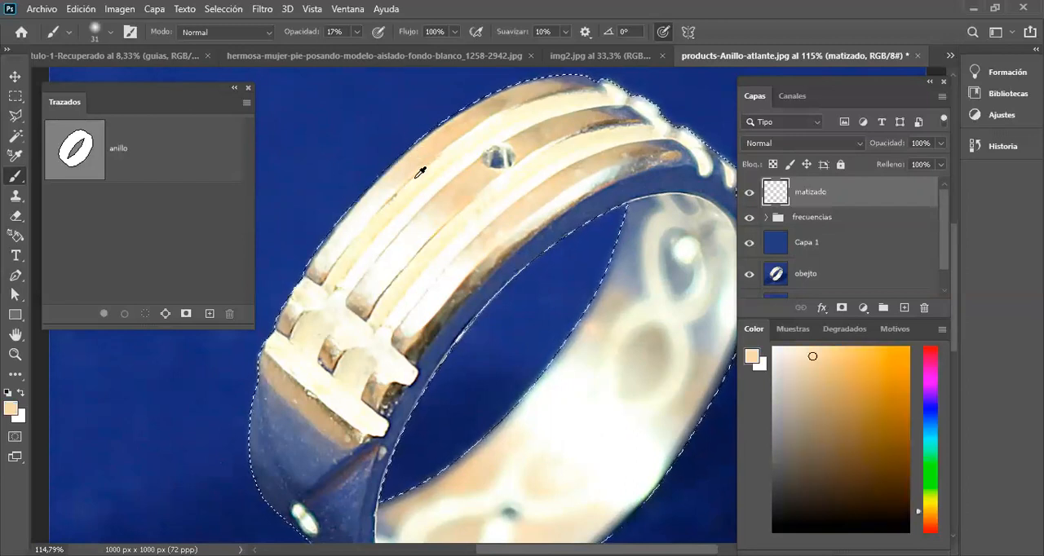
pyautogui.keyDown('alt'); pyautogui.click(352, 235); pyautogui.keyUp('alt')
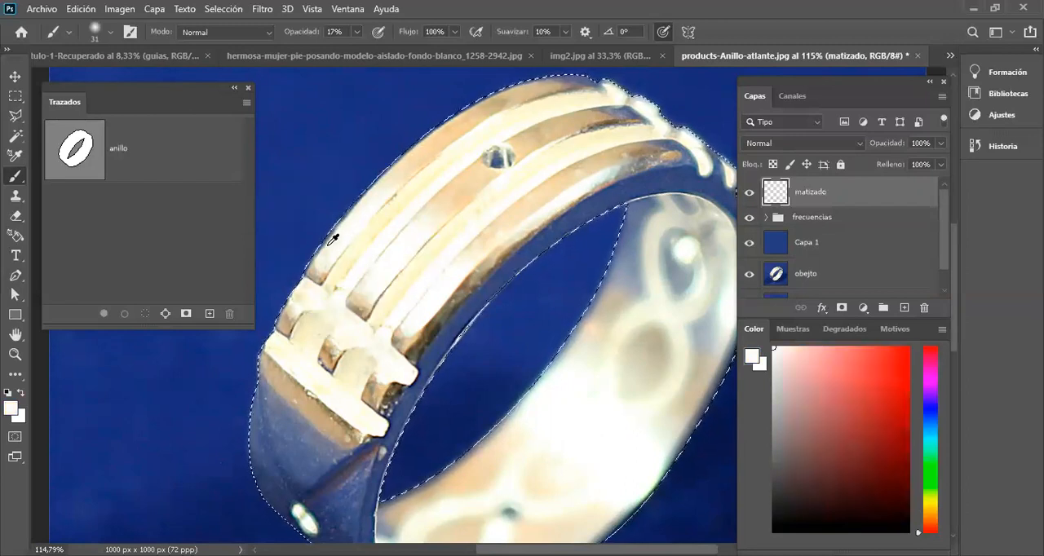
pyautogui.keyDown('alt'); pyautogui.click(331, 244); pyautogui.keyUp('alt')
pyautogui.keyDown('alt'); pyautogui.click(443, 235); pyautogui.keyUp('alt')
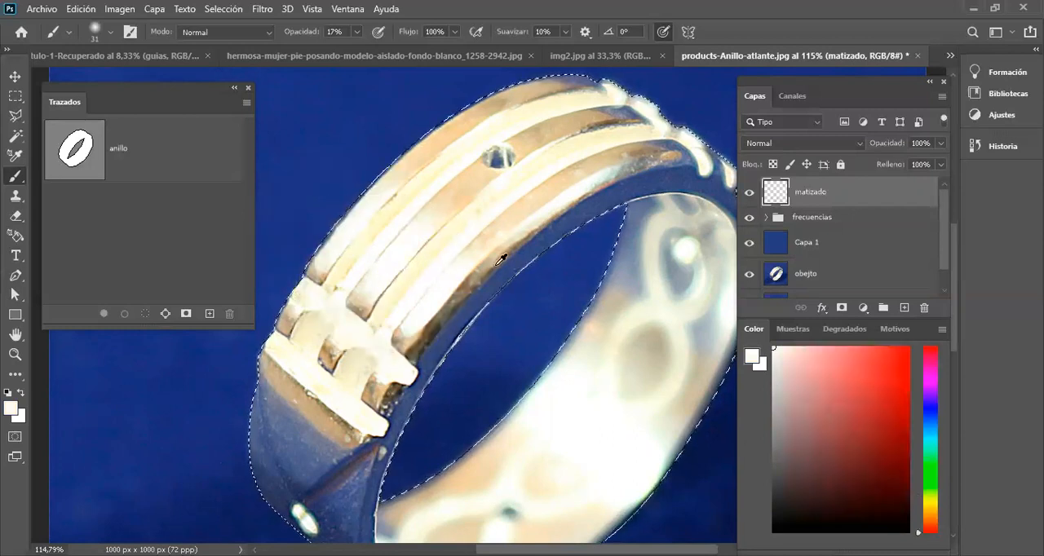
pyautogui.keyDown('alt'); pyautogui.click(441, 322); pyautogui.keyUp('alt')
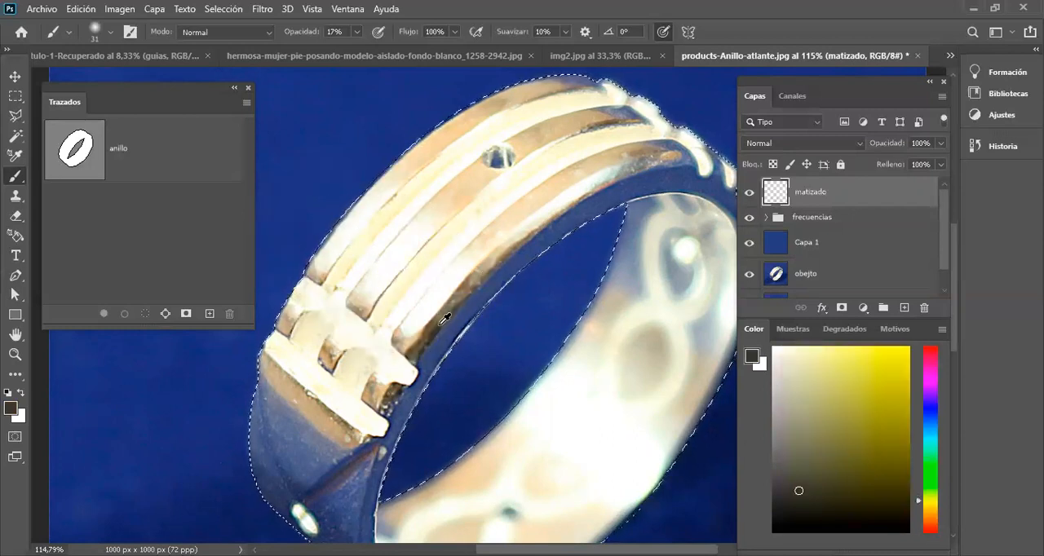
# Step: Sample the peach tone of the ring's outer edge, make it a more saturated orange, and fill the ring selection on matizado
pyautogui.keyDown('alt'); pyautogui.click(447, 130); pyautogui.keyUp('alt')
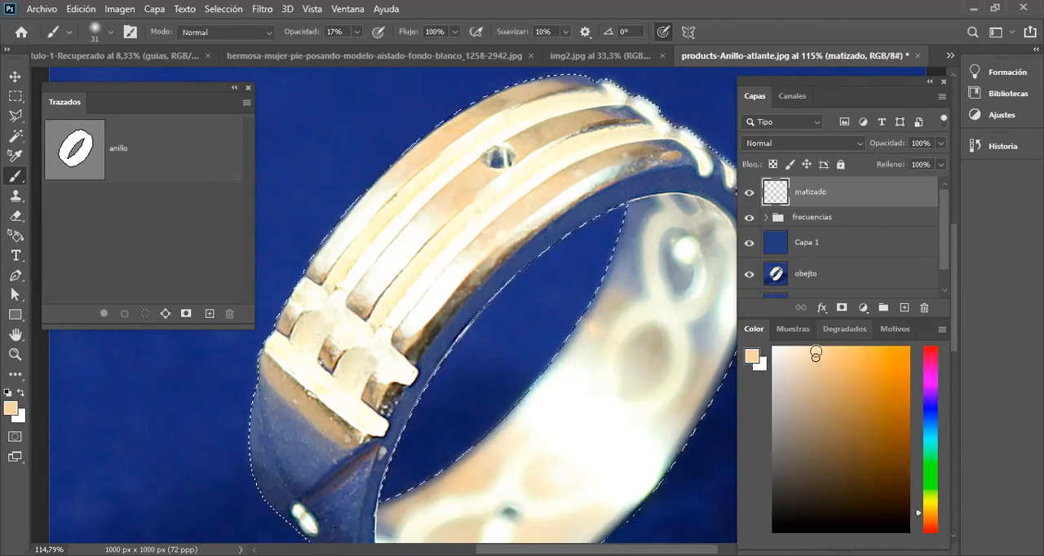
pyautogui.moveTo(815, 358); pyautogui.dragTo(853, 359)
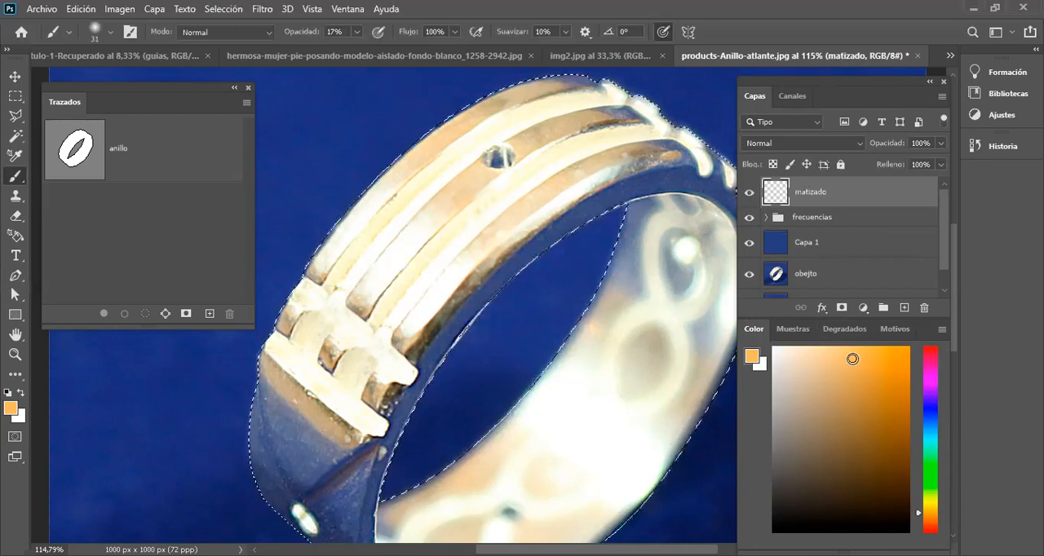
pyautogui.moveTo(852, 359); pyautogui.dragTo(863, 357)
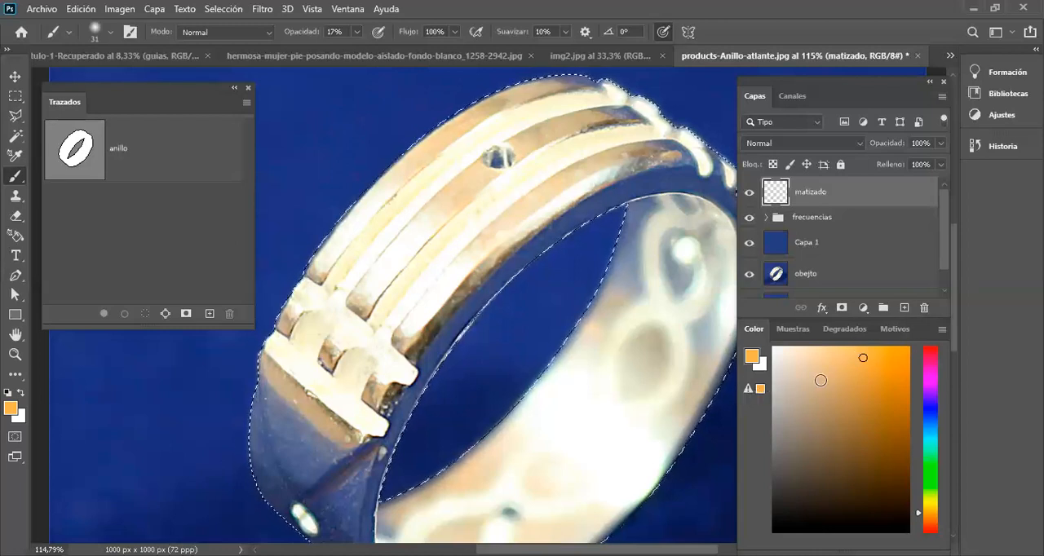
pyautogui.click(856, 356)
pyautogui.moveTo(855, 356); pyautogui.dragTo(856, 361)
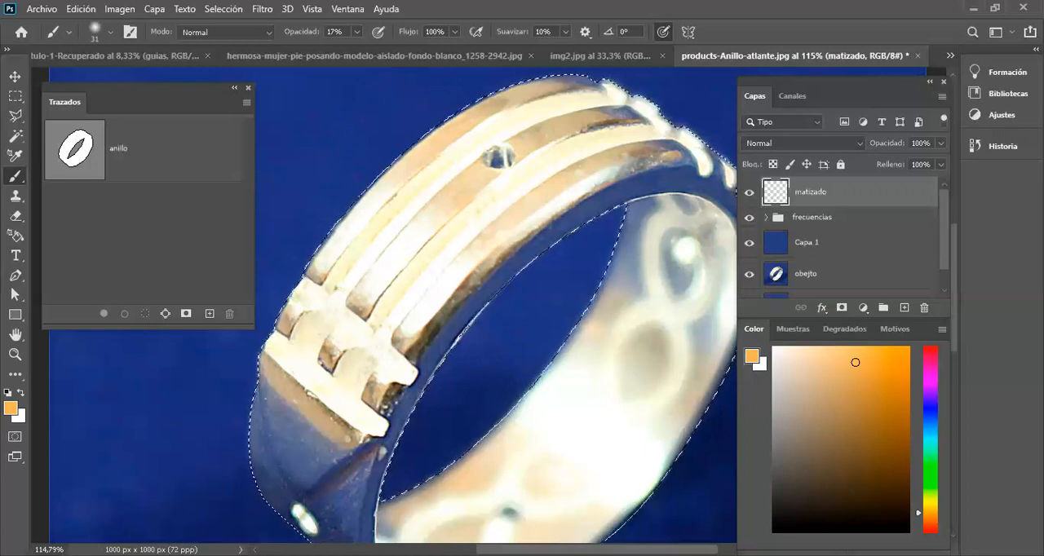
pyautogui.hotkey('alt', 'BackSpace')
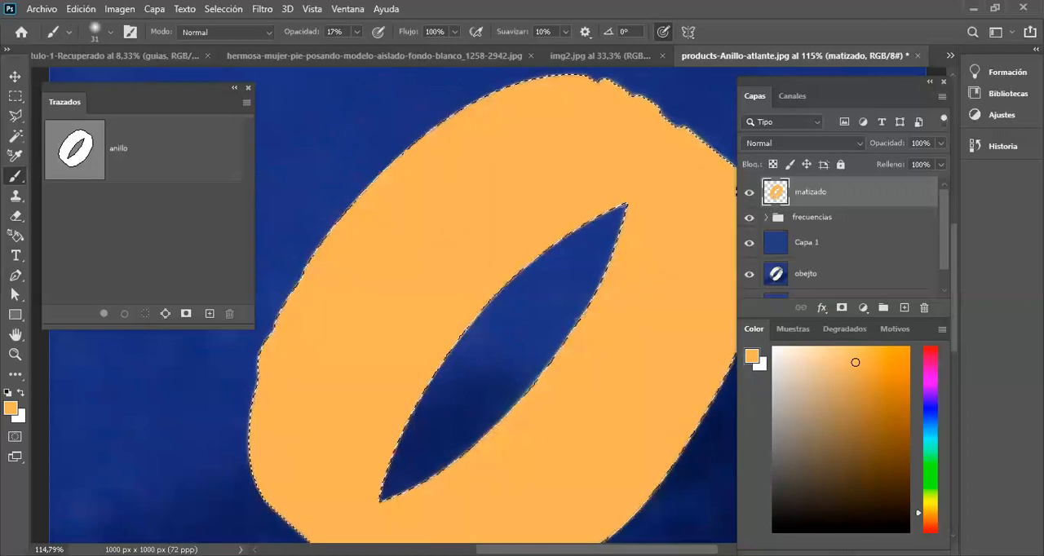
pyautogui.hotkey('ctrl', '0')
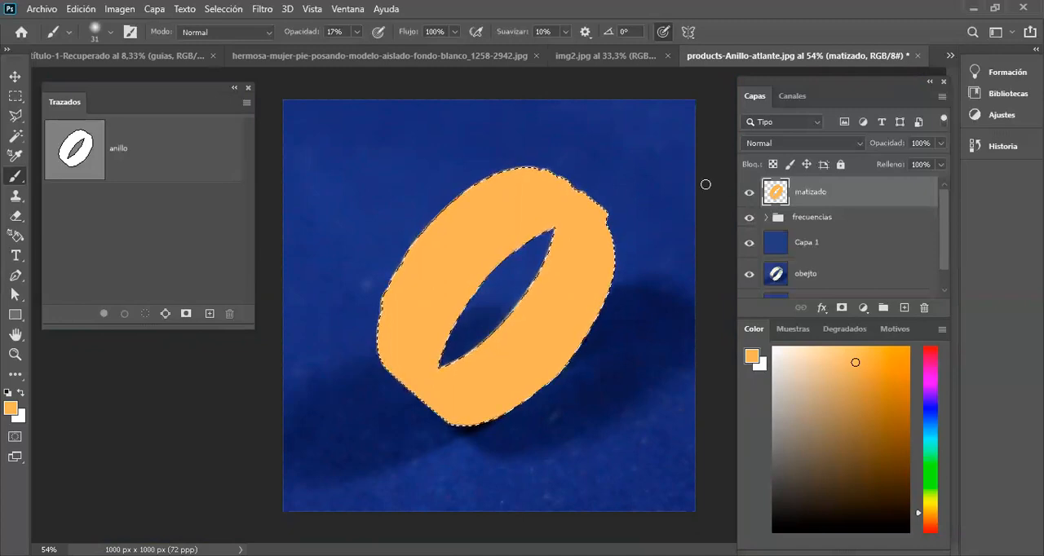
# Step: Preview different blend modes on the matizado layer and set it to Color
pyautogui.click(827, 148)
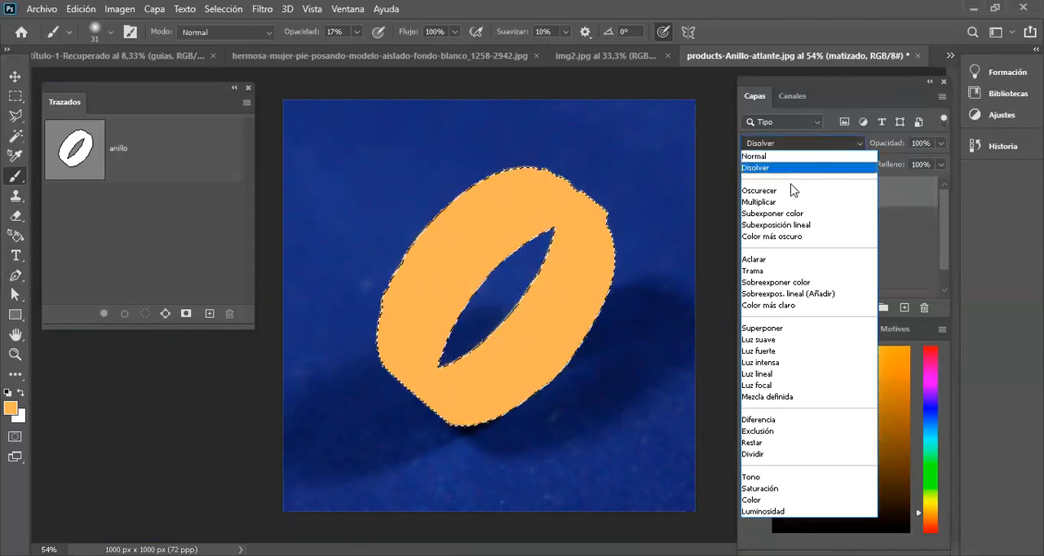
pyautogui.press('Down')
pyautogui.press('Down')
pyautogui.press('Down')
pyautogui.press('Down')
pyautogui.press('Down')
pyautogui.press('Down')
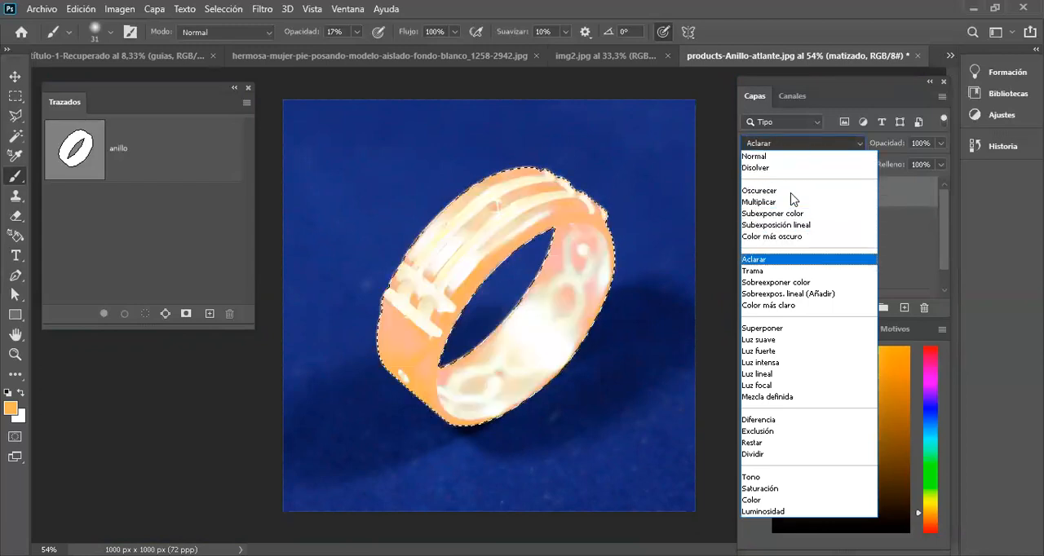
pyautogui.press('Up')
pyautogui.press('Up')
pyautogui.press('Up')
pyautogui.press('Up')
pyautogui.press('Up')
pyautogui.press('Up')
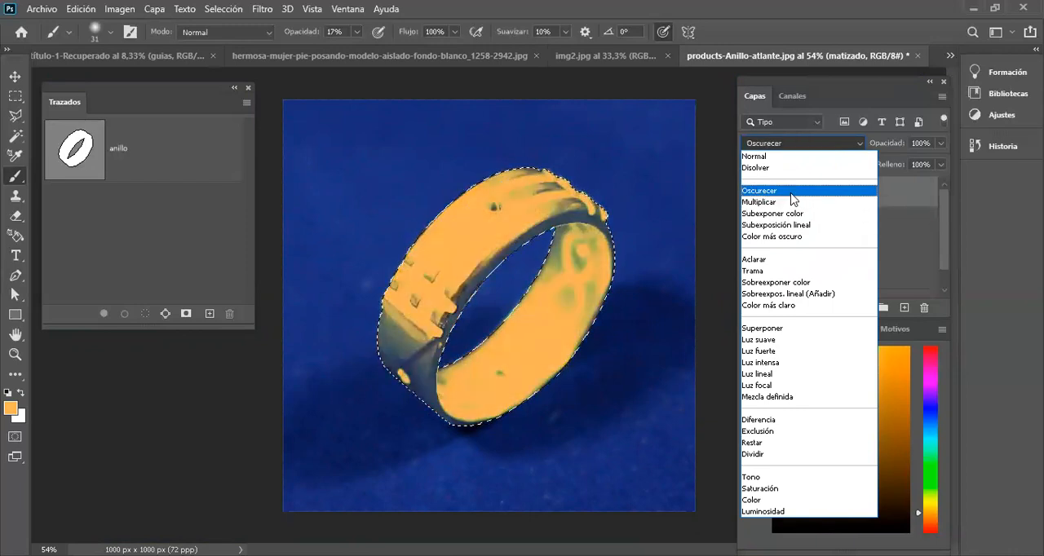
pyautogui.press('Down')
pyautogui.press('Down')
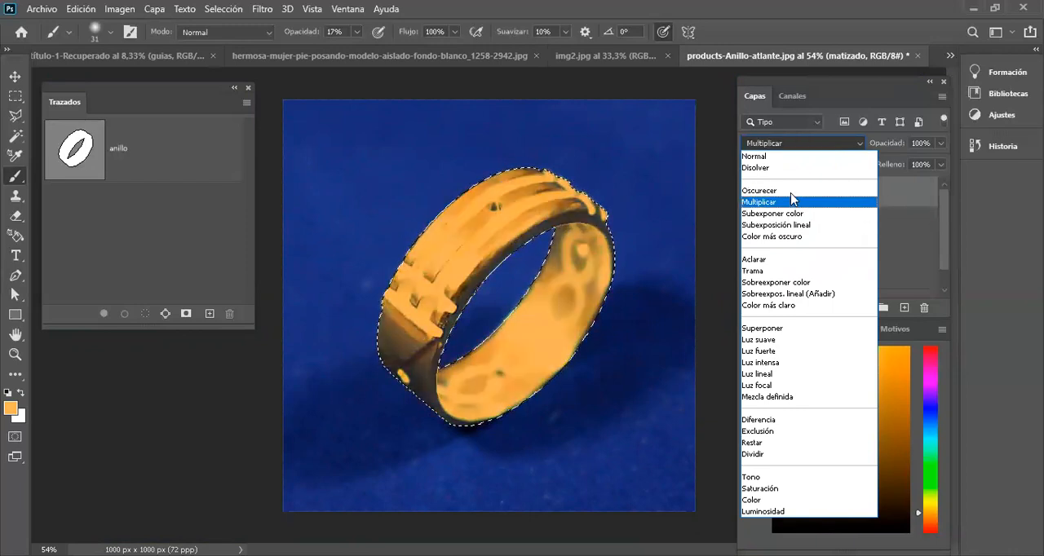
pyautogui.press('Down')
pyautogui.press('Down')
pyautogui.press('Down')
pyautogui.press('Down')
pyautogui.press('Down')
pyautogui.press('Down')
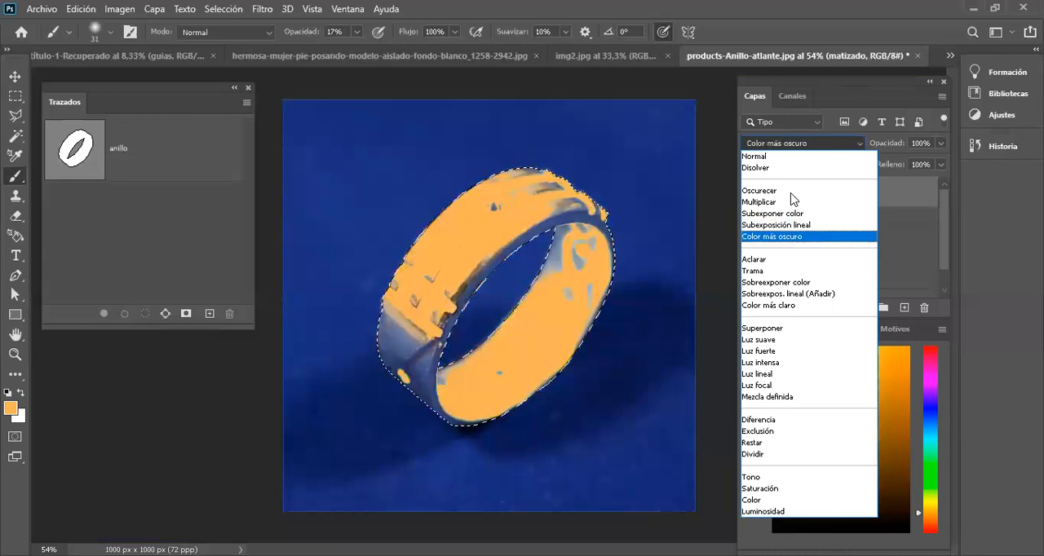
pyautogui.press('Down')
pyautogui.press('Down')
pyautogui.press('Down')
pyautogui.press('Down')
pyautogui.press('Down')
pyautogui.press('Down')
pyautogui.press('Down')
pyautogui.press('Down')
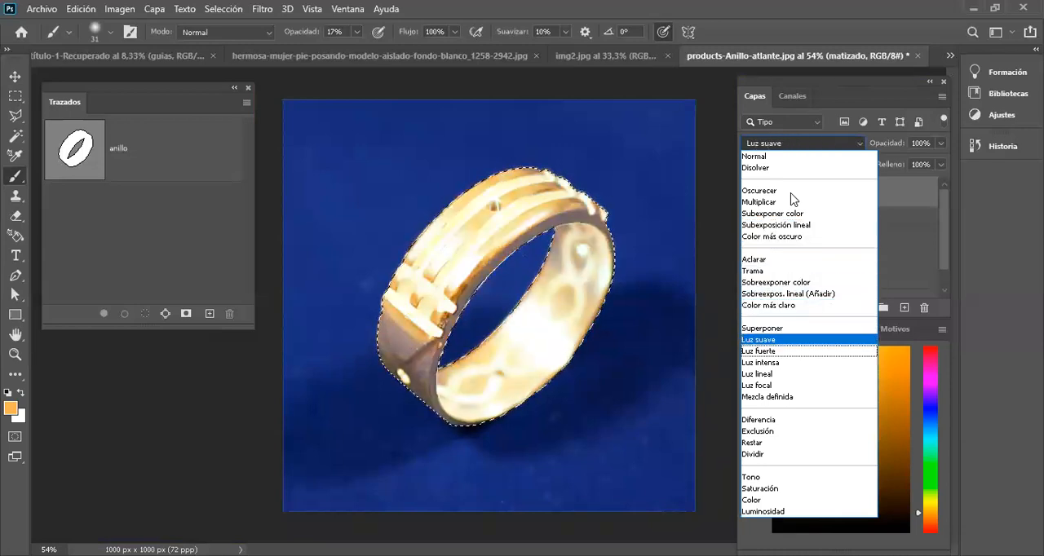
pyautogui.press('Down')
pyautogui.press('Down')
pyautogui.press('Down')
pyautogui.press('Down')
pyautogui.press('Down')
pyautogui.press('Down')
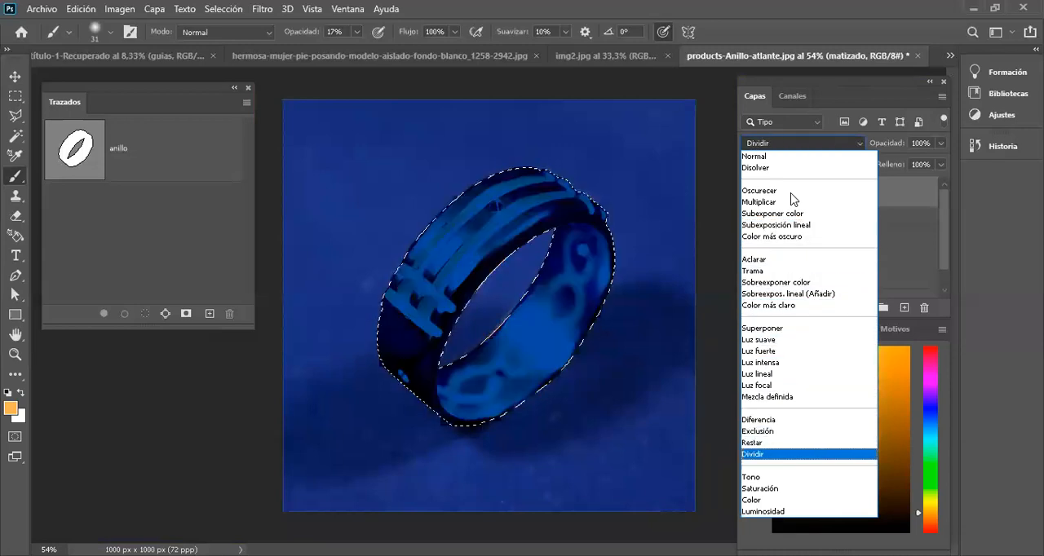
pyautogui.press('Down')
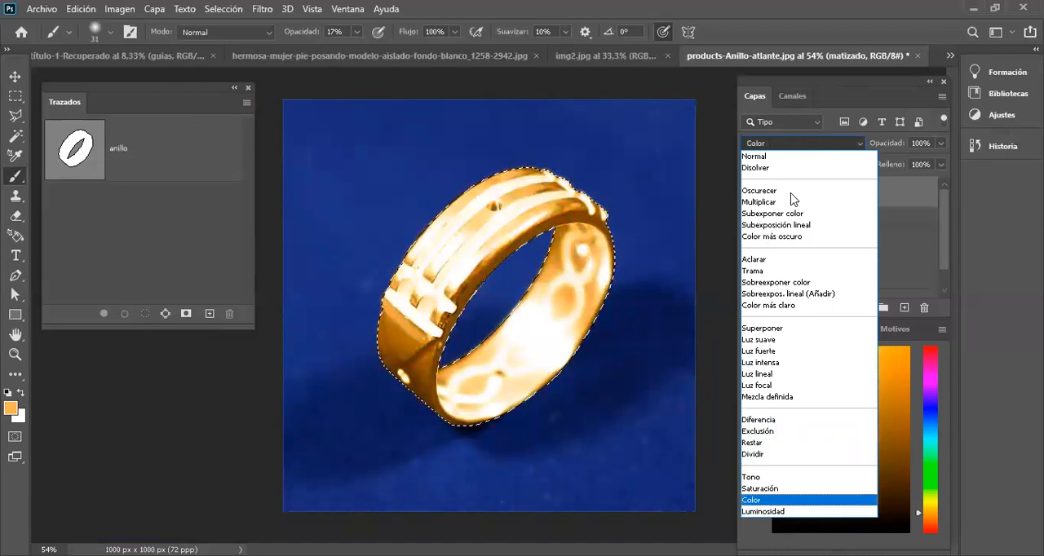
pyautogui.press('Return')
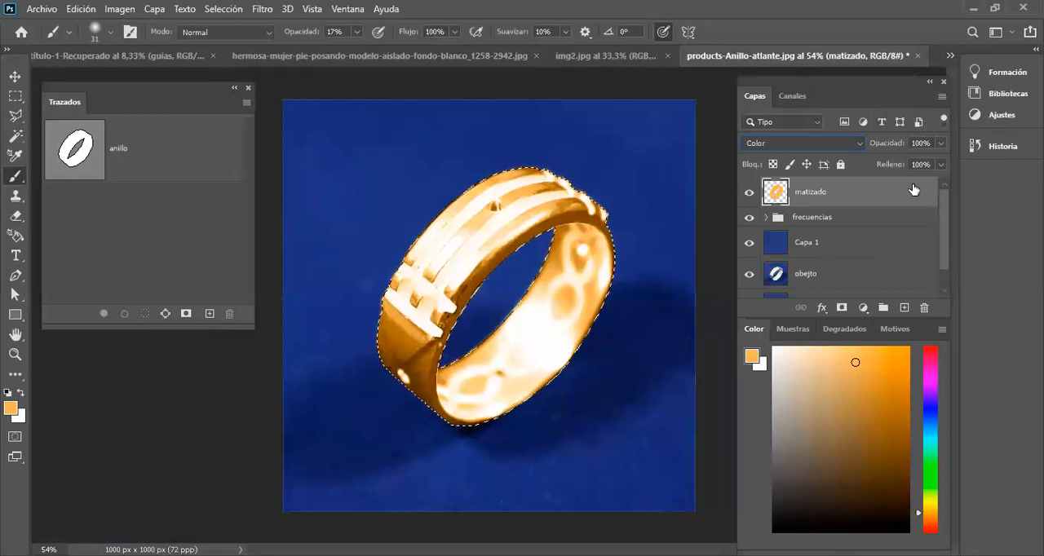
# Step: Lower the matizado layer's opacity to 57%, compare it hidden and shown, and add a layer mask from the ring selection
pyautogui.click(943, 144)
pyautogui.moveTo(944, 164); pyautogui.dragTo(909, 164)
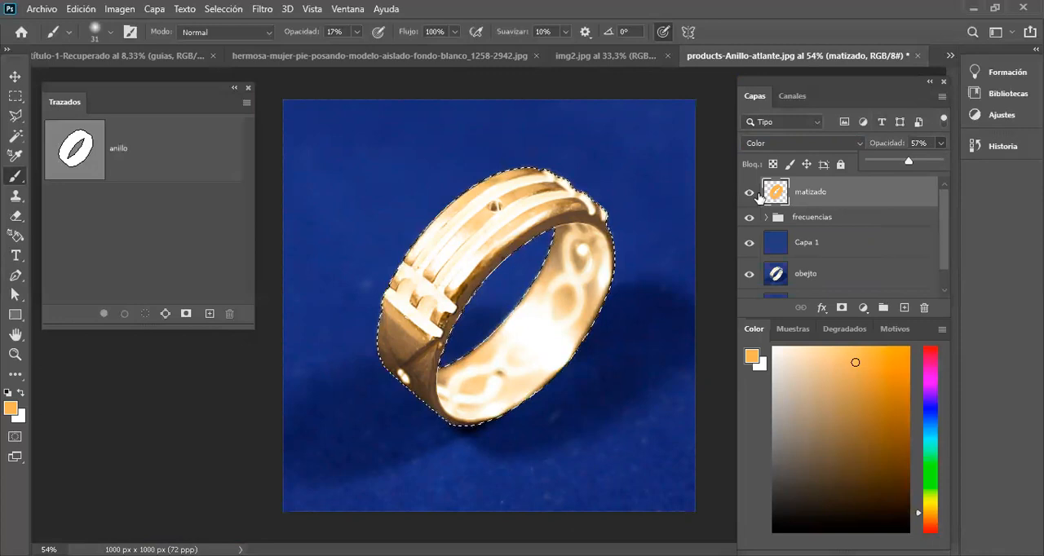
pyautogui.click(750, 194)
pyautogui.click(751, 193)
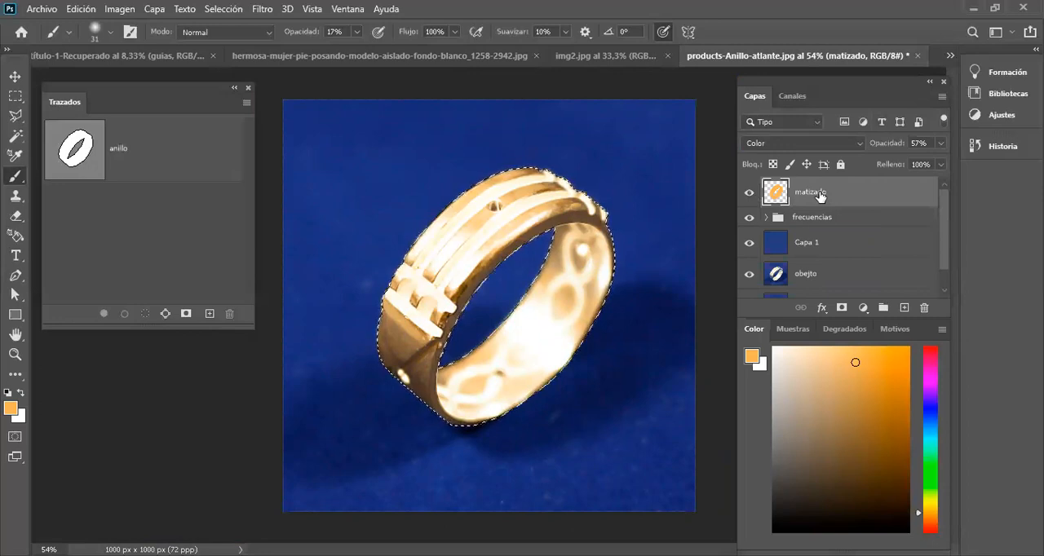
pyautogui.click(843, 309)
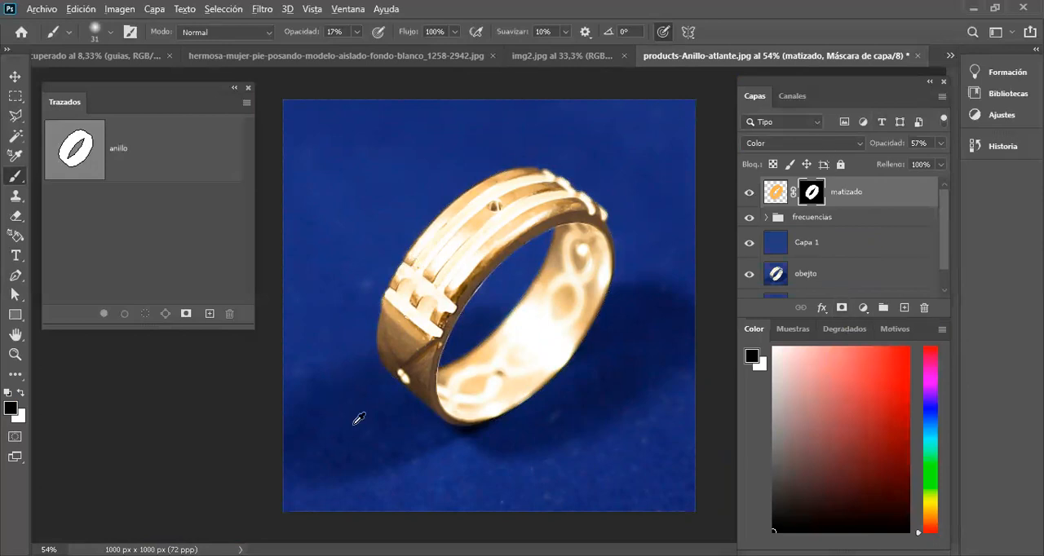
# Step: Raise the brush opacity to 31% for painting on the matizado layer's mask
pyautogui.scroll(5, 359, 418)
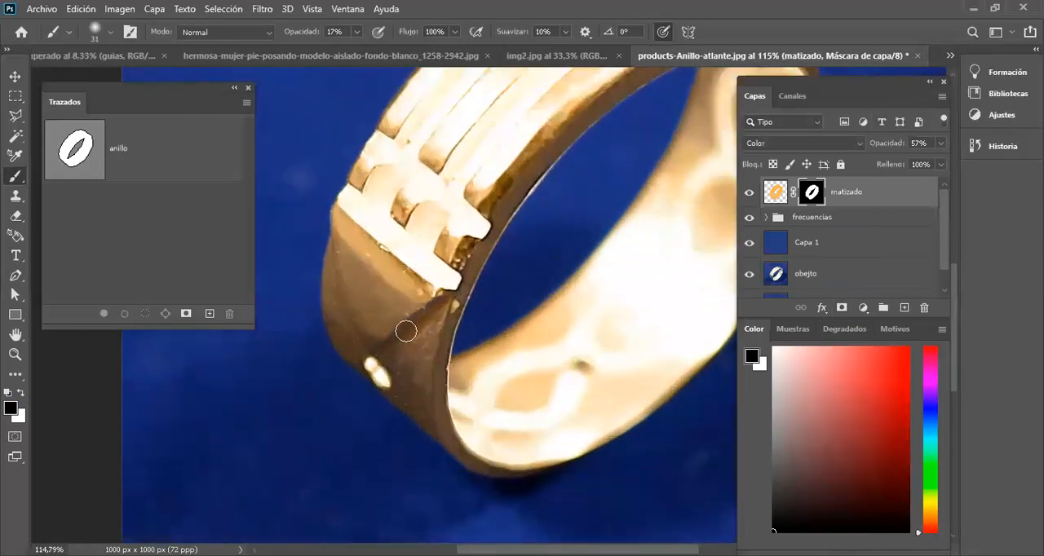
pyautogui.rightClick(407, 325)
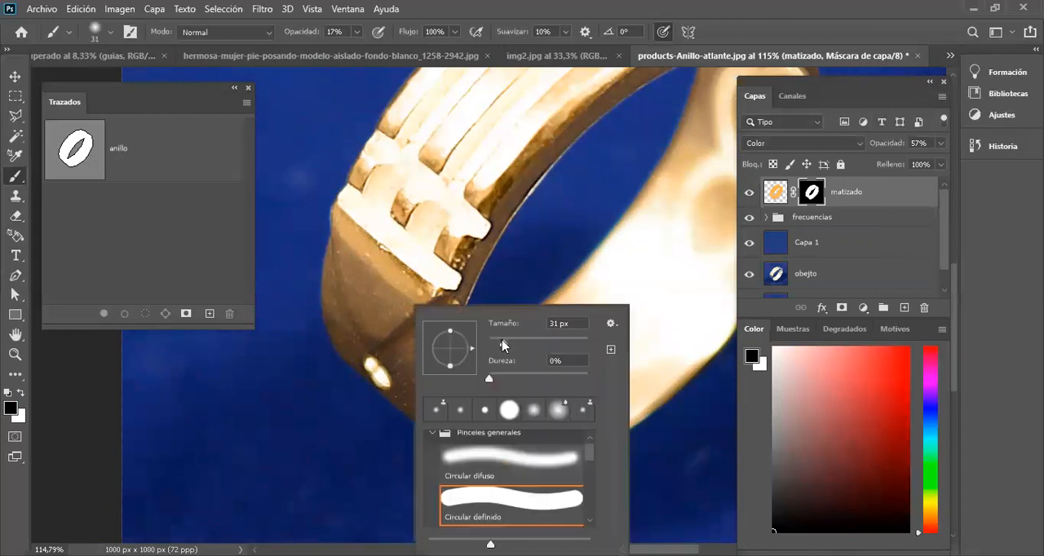
pyautogui.click(359, 32)
pyautogui.moveTo(356, 51); pyautogui.dragTo(355, 68)
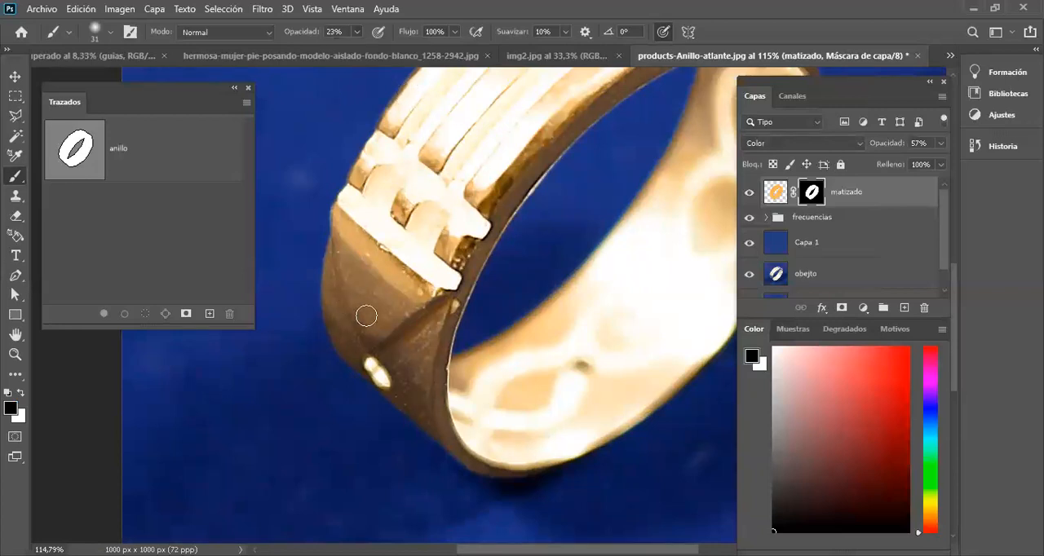
pyautogui.click(357, 33)
pyautogui.moveTo(358, 54); pyautogui.dragTo(364, 55)
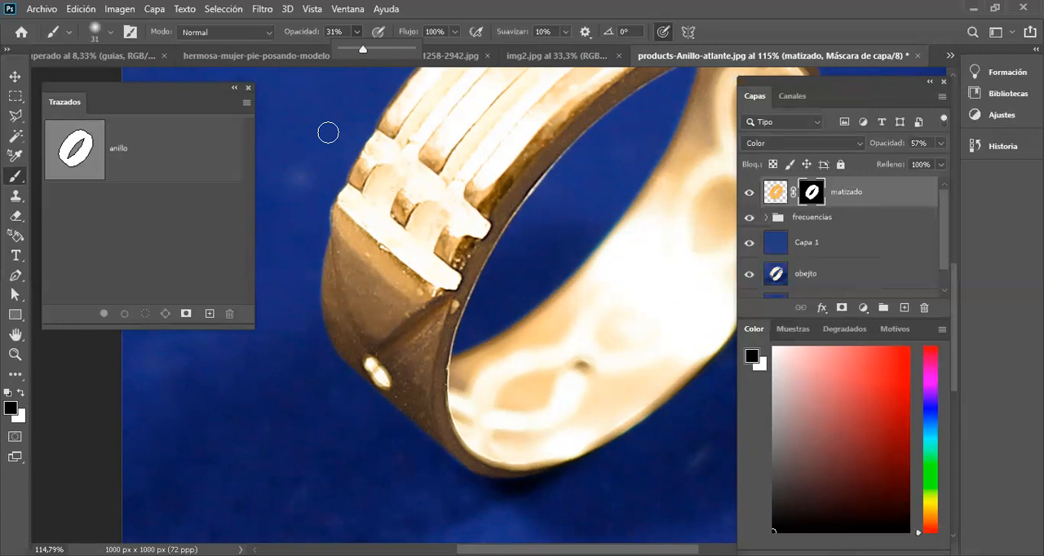
# Step: Set the brush size to 70 px and paint black on the matizado mask along the ring's dark side, lower edge and inner rim
pyautogui.scroll(-5, 327, 132)
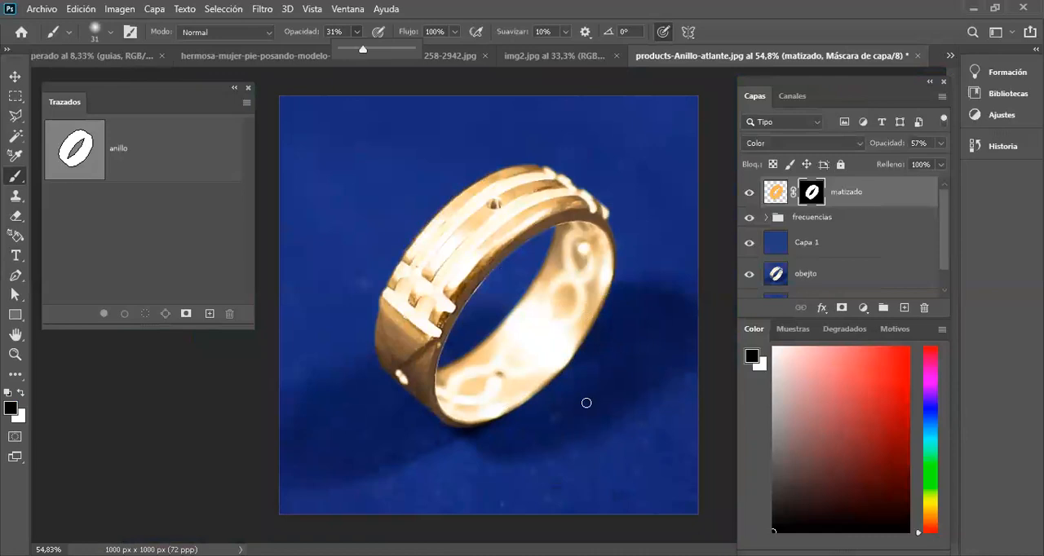
pyautogui.scroll(3, 408, 425)
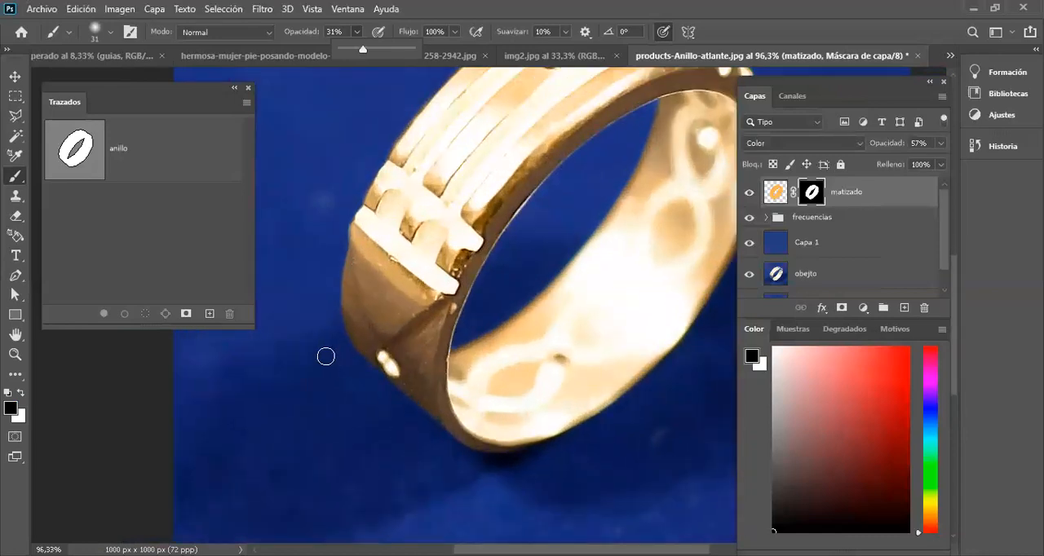
pyautogui.rightClick(398, 349)
pyautogui.click(441, 344)
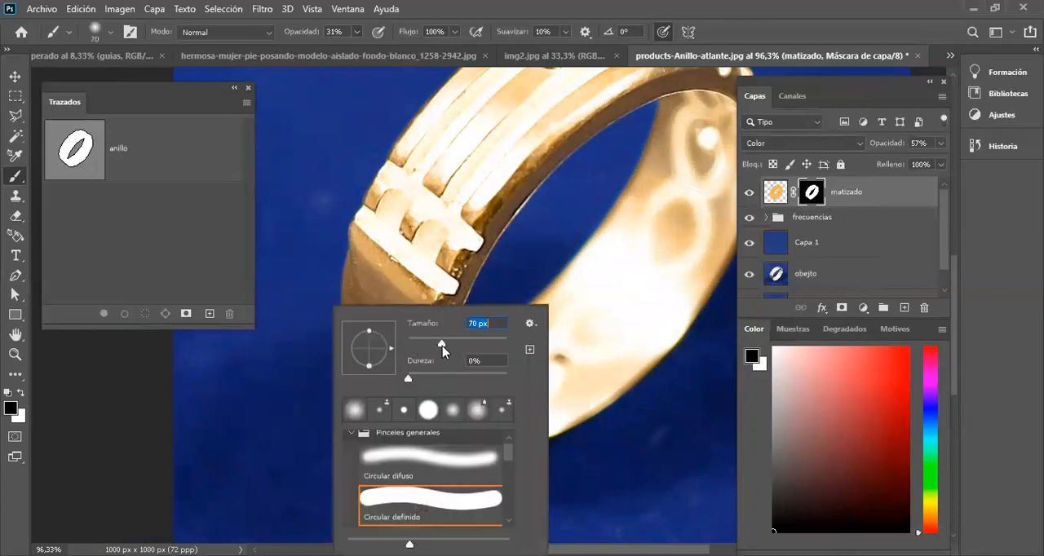
pyautogui.click(345, 294)
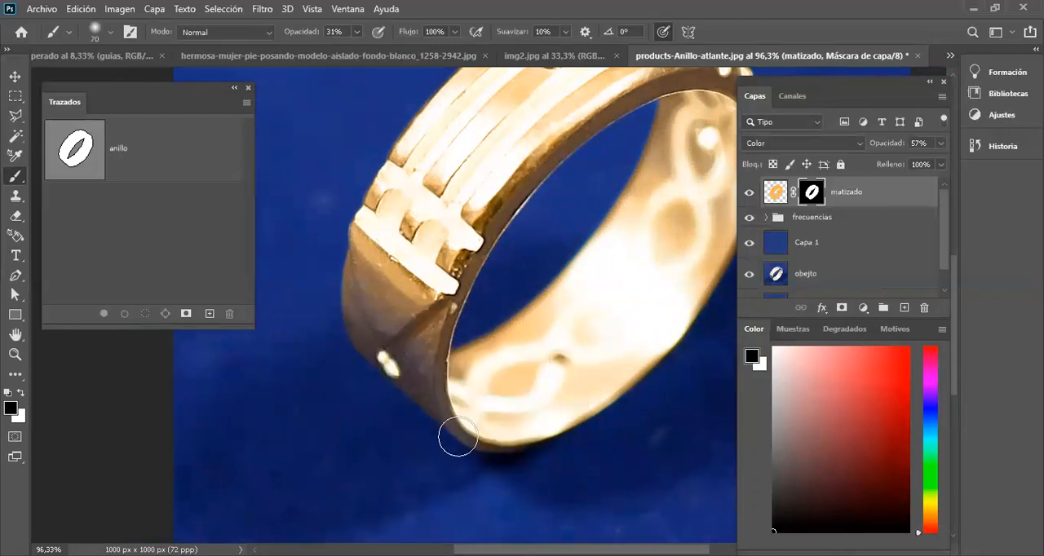
pyautogui.moveTo(337, 335)
pyautogui.mouseDown()
pyautogui.moveTo(388, 314)
pyautogui.moveTo(443, 397)
pyautogui.moveTo(420, 315)
pyautogui.moveTo(350, 238)
pyautogui.mouseUp()
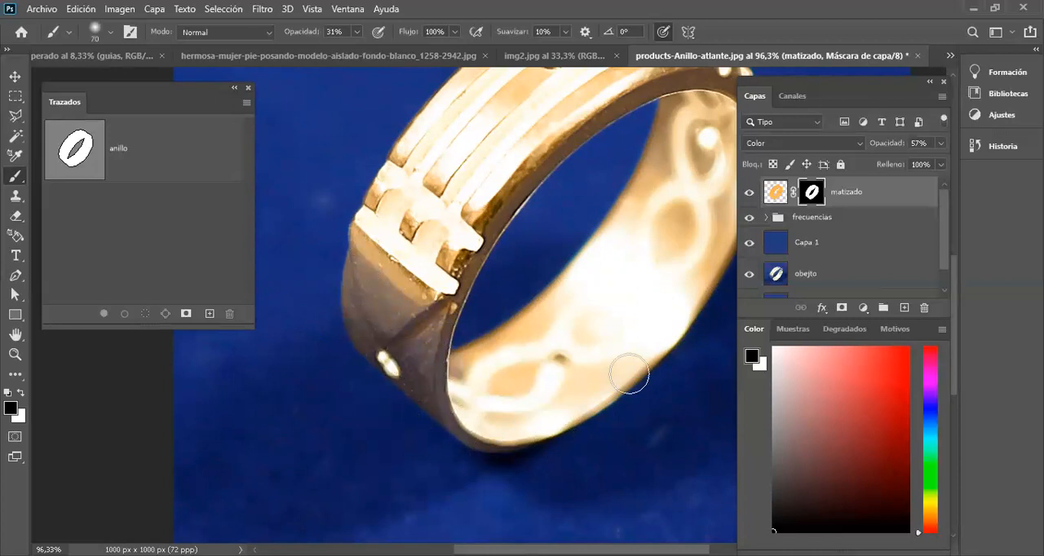
pyautogui.moveTo(620, 399); pyautogui.dragTo(510, 459)
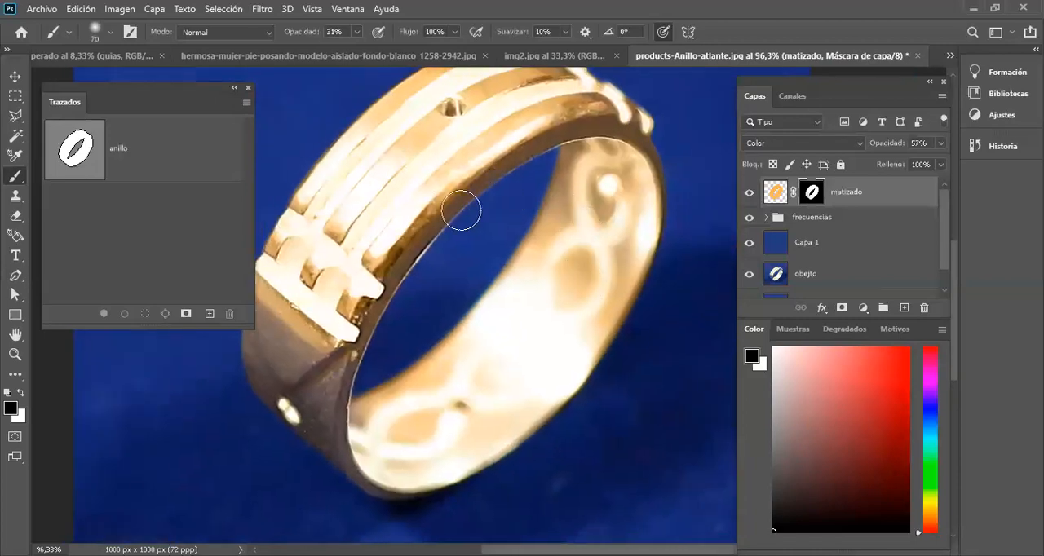
pyautogui.moveTo(358, 411)
pyautogui.mouseDown()
pyautogui.moveTo(362, 326)
pyautogui.moveTo(454, 212)
pyautogui.moveTo(556, 147)
pyautogui.moveTo(605, 131)
pyautogui.moveTo(647, 145)
pyautogui.moveTo(666, 191)
pyautogui.moveTo(661, 250)
pyautogui.moveTo(598, 356)
pyautogui.moveTo(537, 422)
pyautogui.moveTo(572, 373)
pyautogui.moveTo(589, 251)
pyautogui.moveTo(570, 220)
pyautogui.moveTo(578, 171)
pyautogui.moveTo(566, 154)
pyautogui.moveTo(601, 130)
pyautogui.moveTo(626, 141)
pyautogui.moveTo(649, 181)
pyautogui.moveTo(639, 197)
pyautogui.moveTo(614, 156)
pyautogui.moveTo(588, 174)
pyautogui.moveTo(618, 190)
pyautogui.mouseUp()
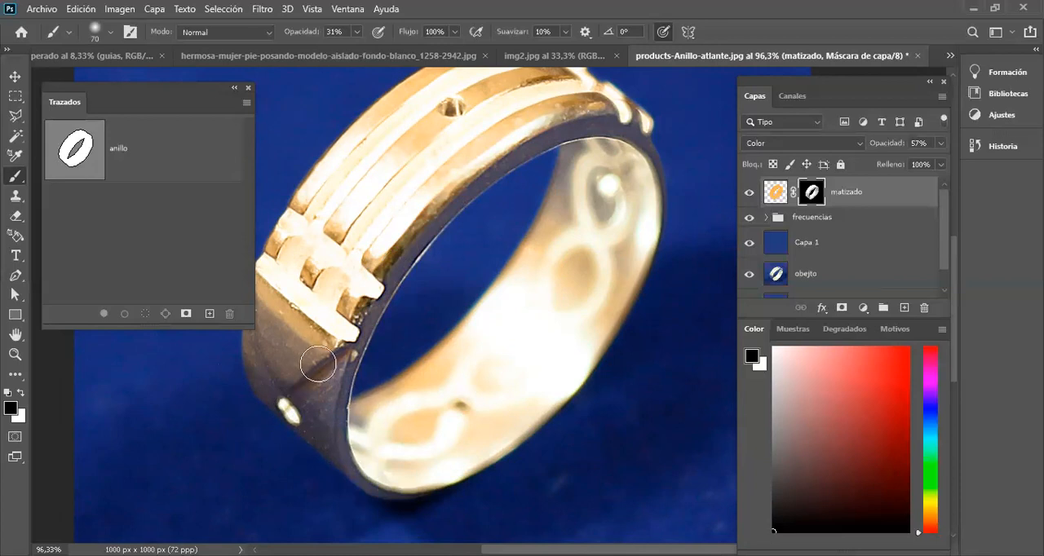
# Step: Compare the whole ring with the matizado layer hidden and shown, leaving the layer visible
pyautogui.hotkey('ctrl', '0')
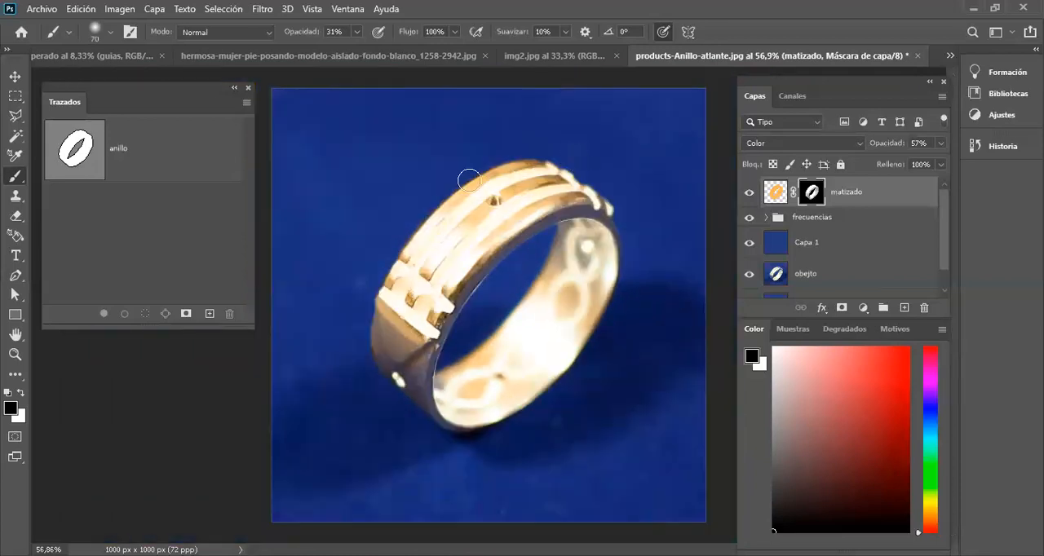
pyautogui.scroll(-2, 563, 213)
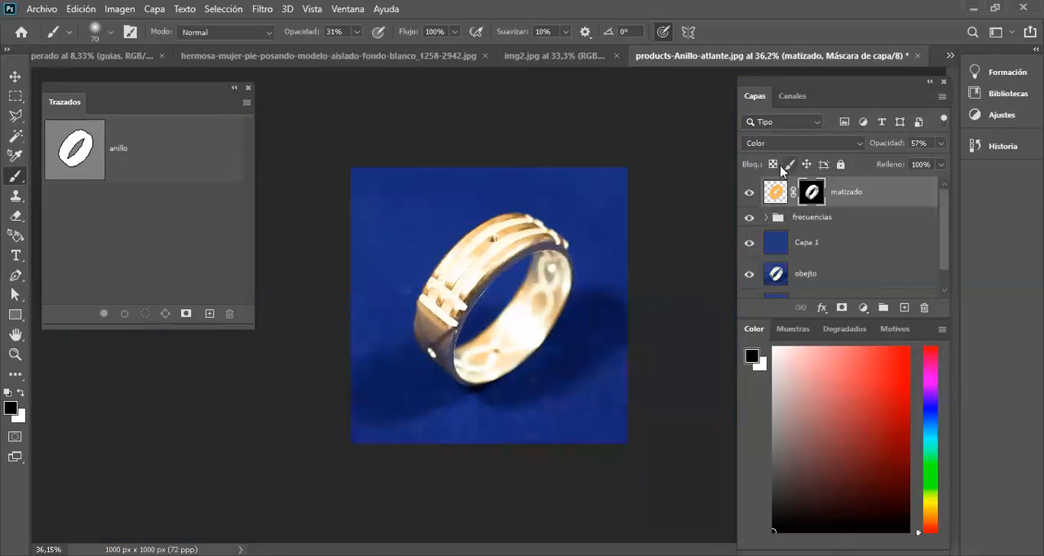
pyautogui.click(750, 193)
pyautogui.click(750, 193)
pyautogui.click(750, 193)
pyautogui.click(750, 193)
pyautogui.click(750, 193)
pyautogui.click(751, 194)
pyautogui.click(750, 193)
pyautogui.click(751, 193)
pyautogui.click(750, 193)
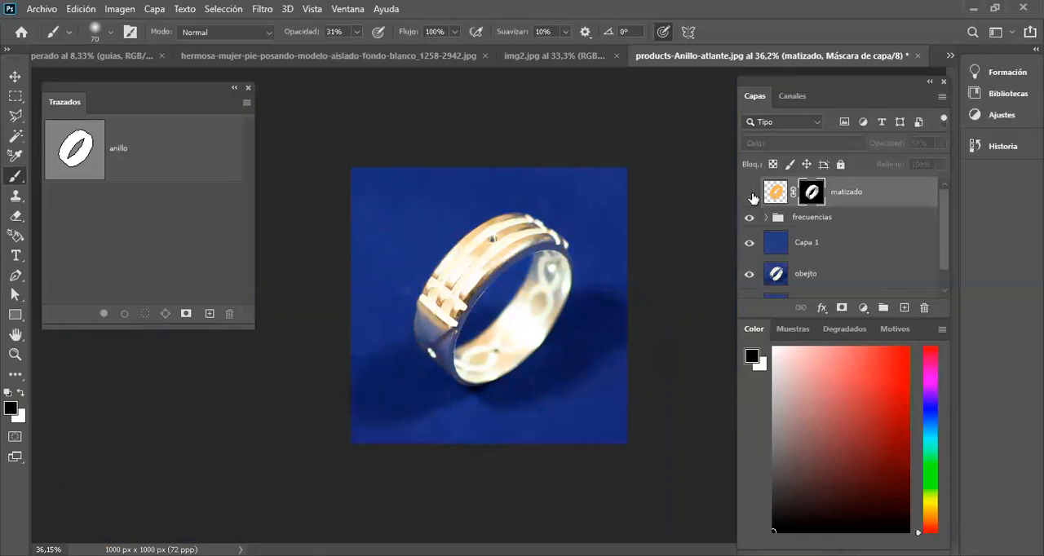
pyautogui.click(750, 194)
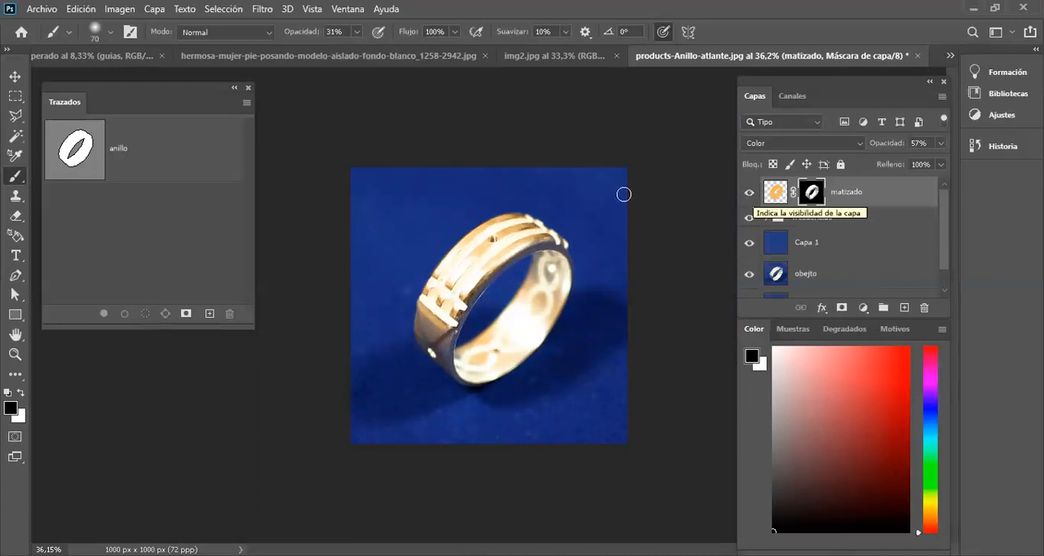
# Step: Target the matizado layer's color content instead of its mask and fill it with a neutral gray for a silver tint
pyautogui.scroll(2, 593, 194)
pyautogui.scroll(1, 594, 194)
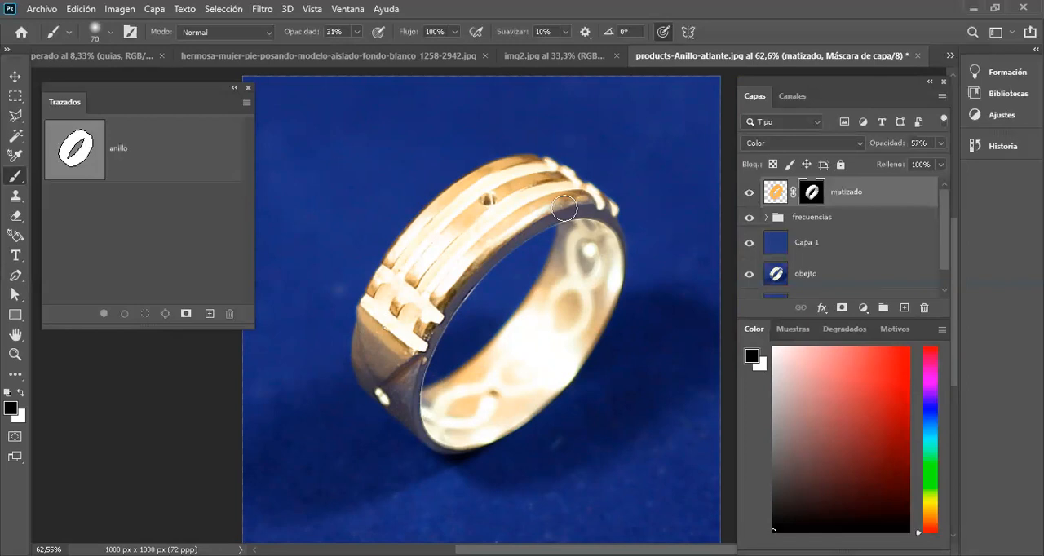
pyautogui.click(773, 201)
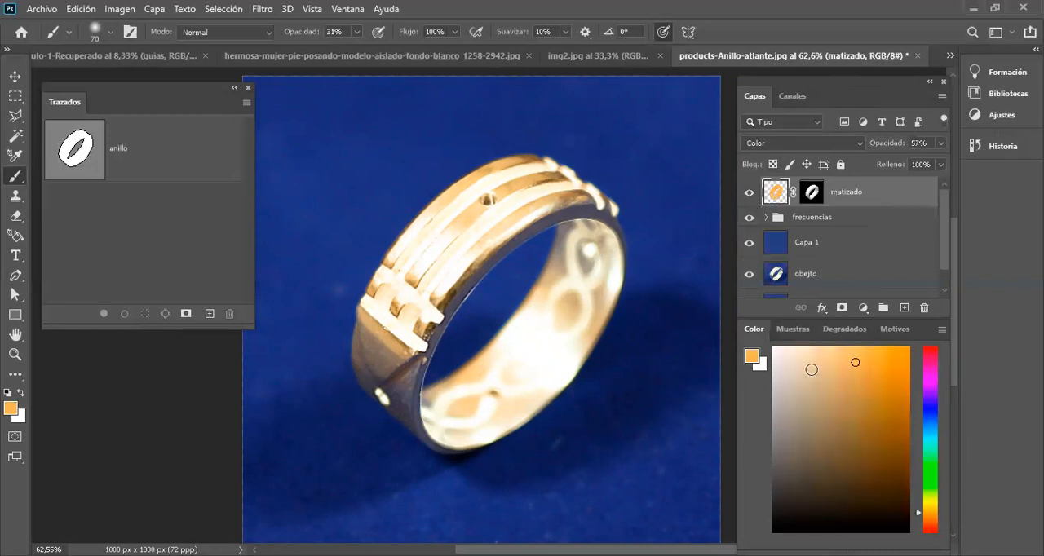
pyautogui.moveTo(771, 420); pyautogui.dragTo(776, 434)
pyautogui.press('alt')
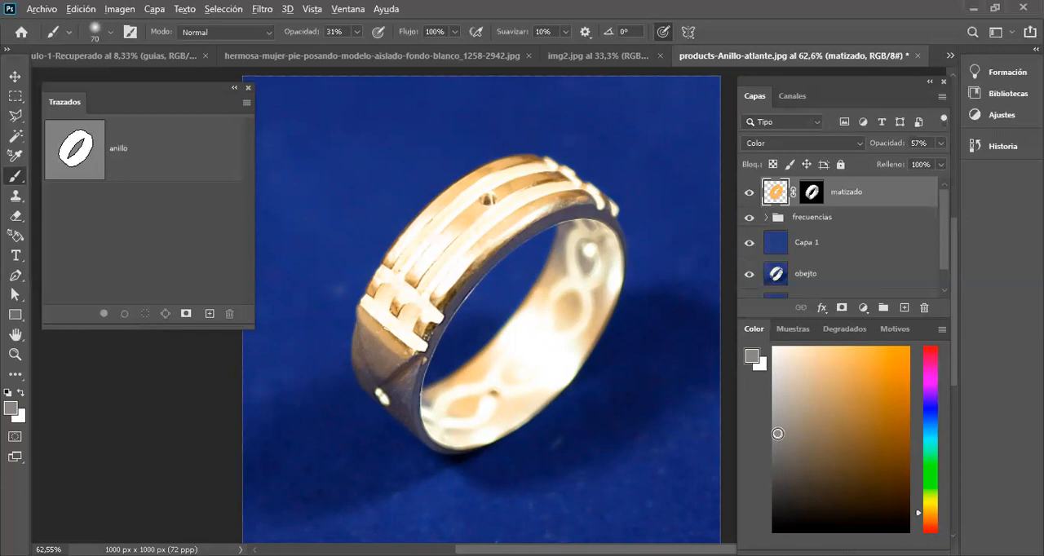
pyautogui.hotkey('alt', 'BackSpace')
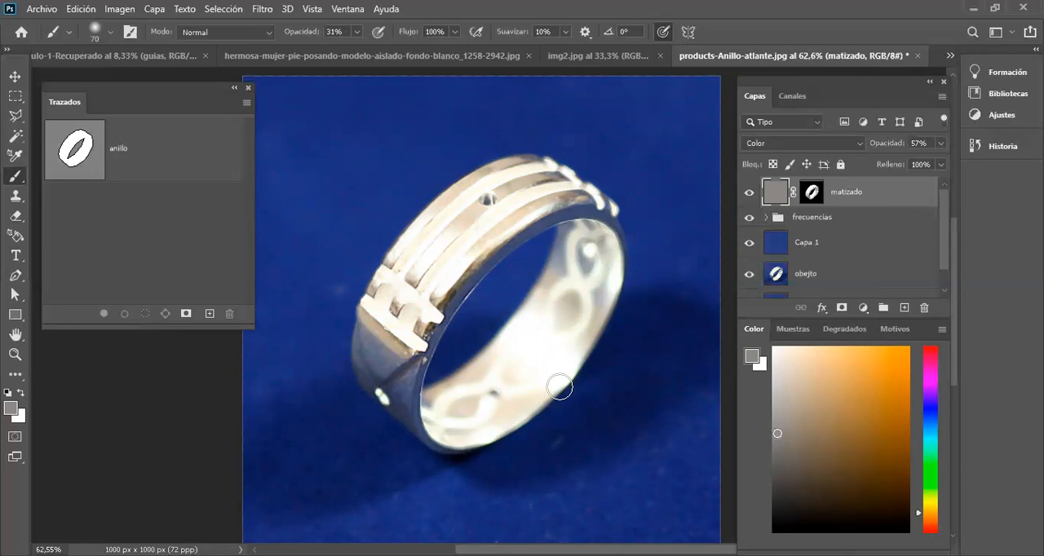
# Step: Choose a golden yellow foreground color and fill the matizado layer with it
pyautogui.scroll(-1, 561, 382)
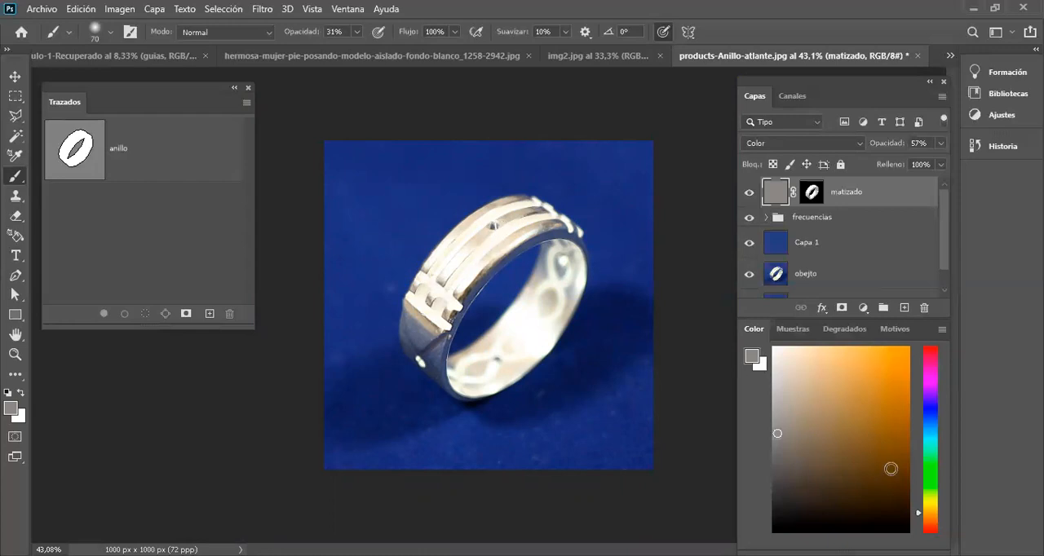
pyautogui.moveTo(922, 514)
pyautogui.mouseDown()
pyautogui.moveTo(919, 524)
pyautogui.moveTo(920, 505)
pyautogui.mouseUp()
pyautogui.moveTo(851, 449); pyautogui.dragTo(857, 392)
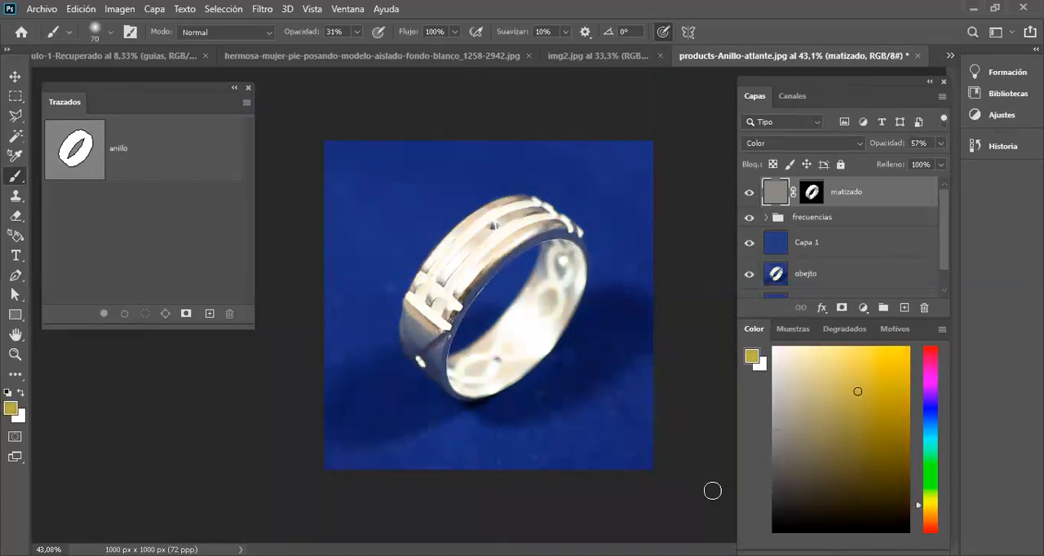
pyautogui.hotkey('alt', 'BackSpace')
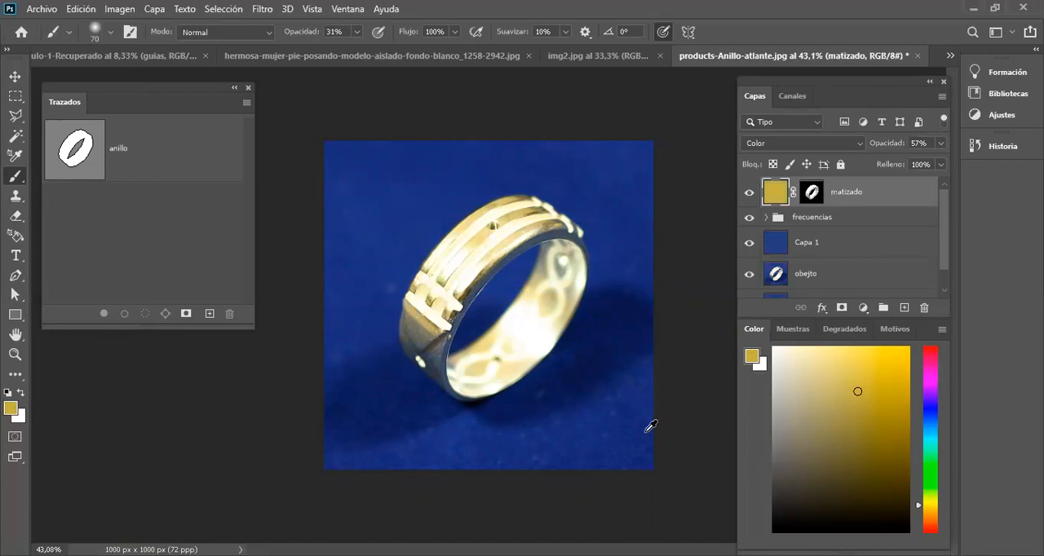
# Step: Choose a dark orange-red foreground color and fill the matizado layer with it for a copper tint
pyautogui.moveTo(927, 423); pyautogui.dragTo(929, 359)
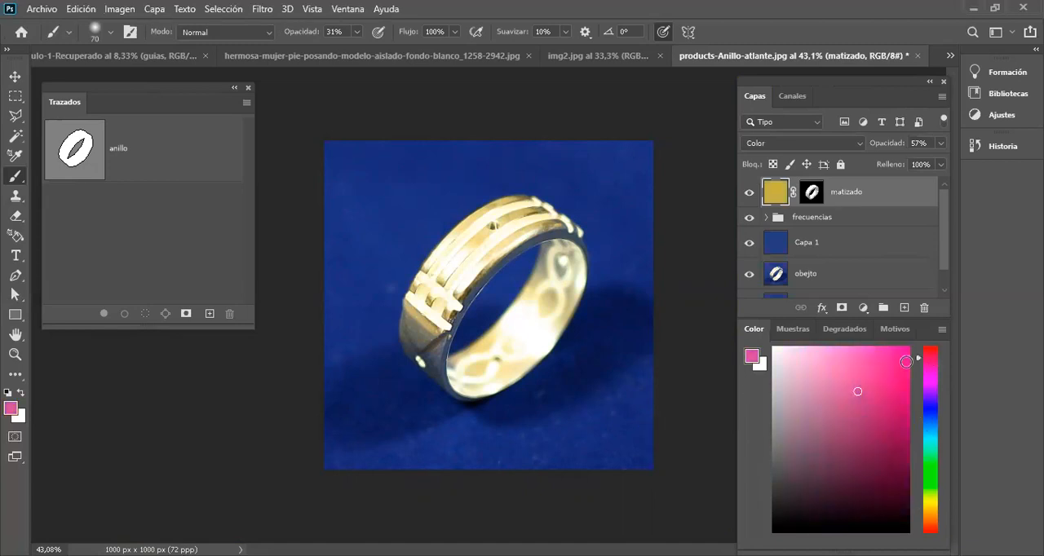
pyautogui.click(931, 517)
pyautogui.click(932, 526)
pyautogui.moveTo(878, 418)
pyautogui.mouseDown()
pyautogui.moveTo(879, 364)
pyautogui.moveTo(889, 377)
pyautogui.moveTo(881, 421)
pyautogui.mouseUp()
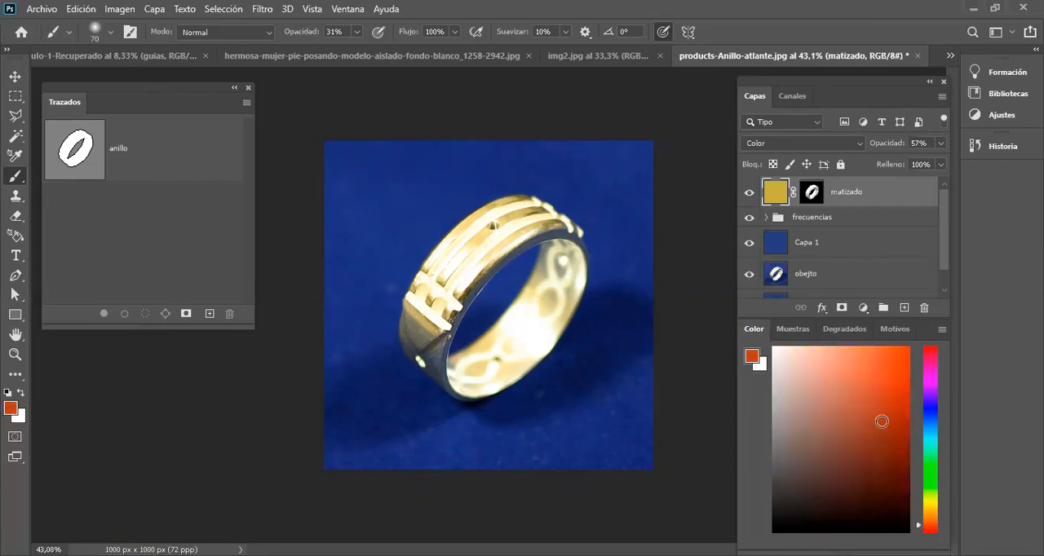
pyautogui.hotkey('alt', 'BackSpace')
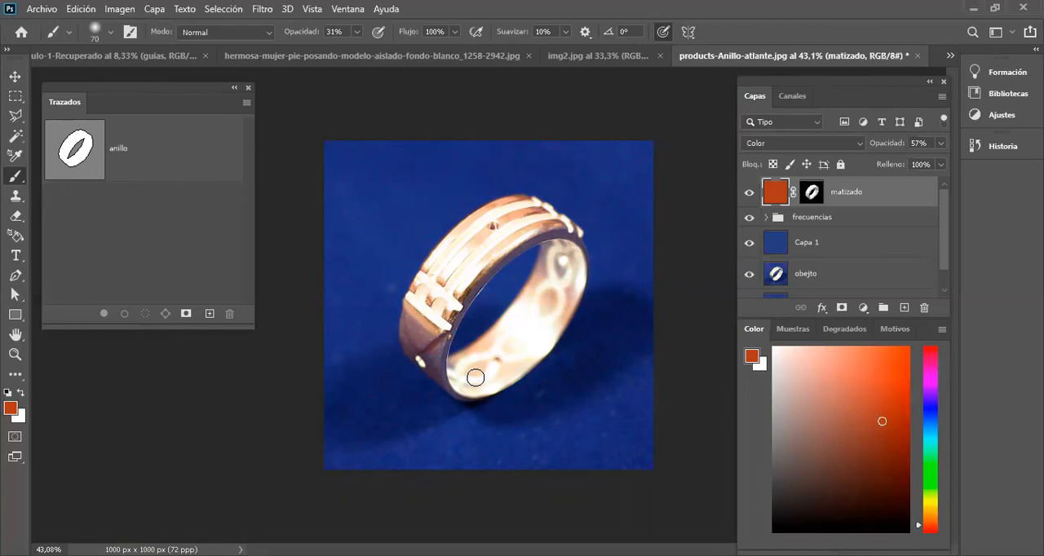